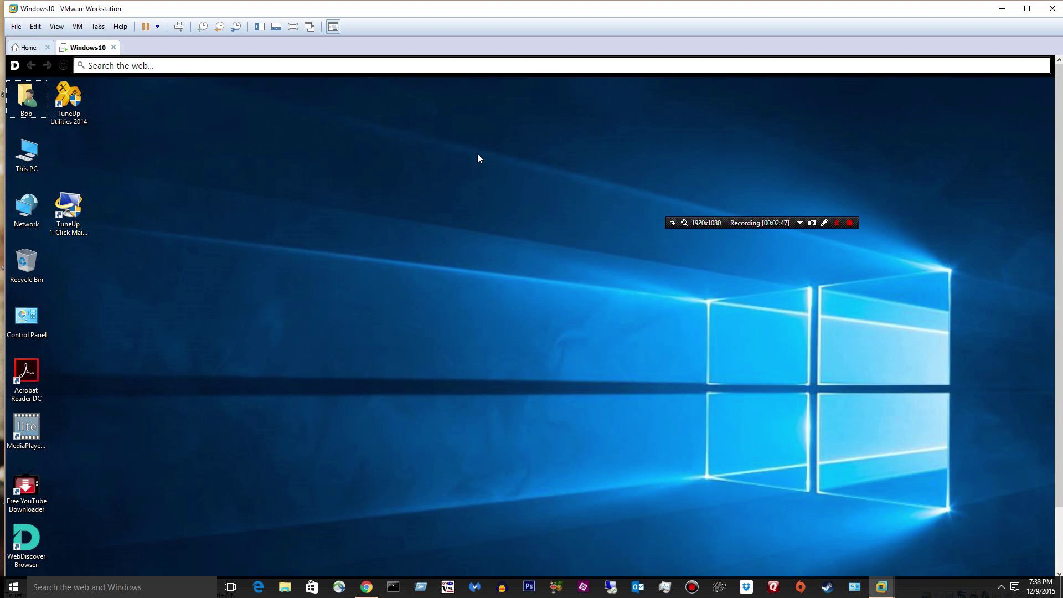
- Show the Windows 10 virtual machine full screen and turn off Windows tips and app notifications in the system notification settings
left_click(299, 30)
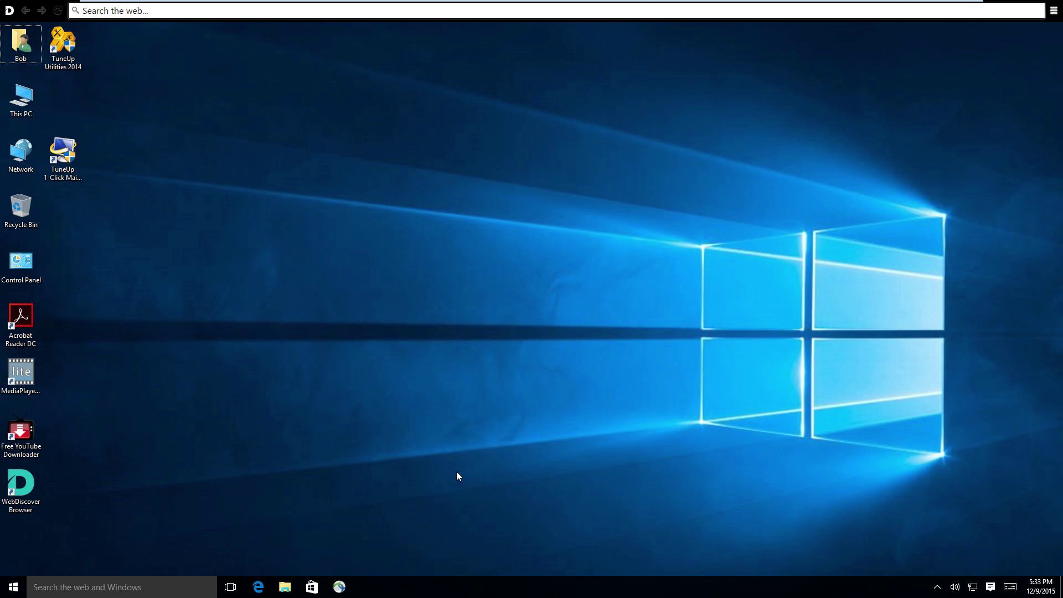
left_click(8, 590)
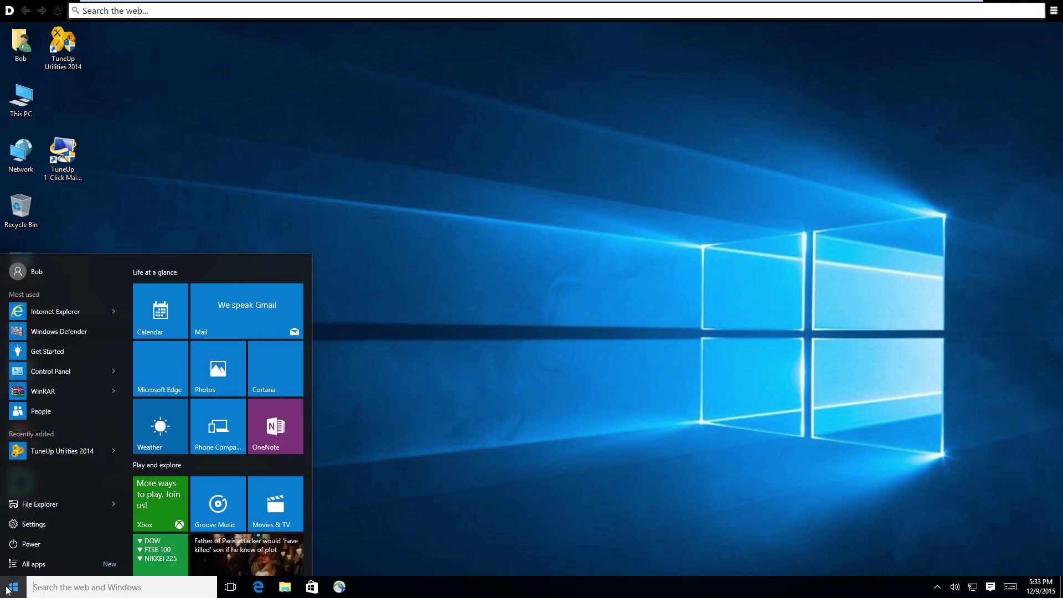
left_click(34, 524)
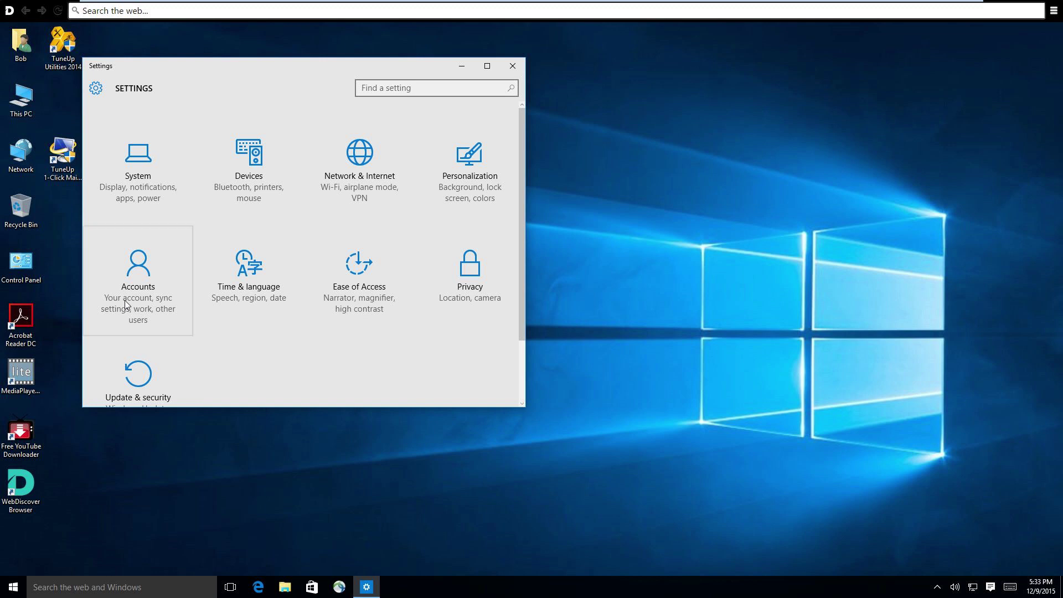
left_click(130, 186)
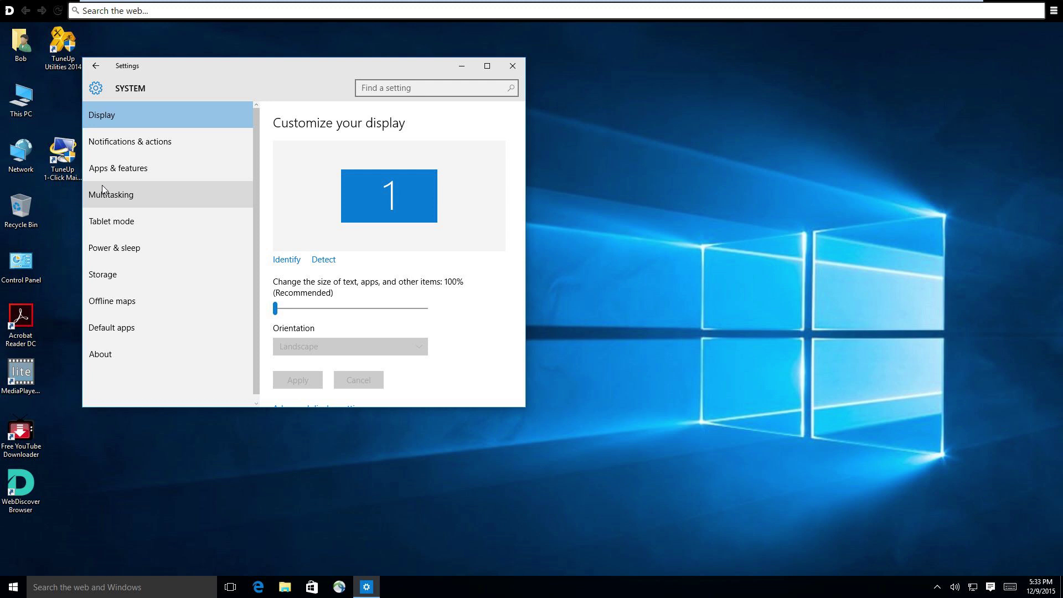
left_click(114, 144)
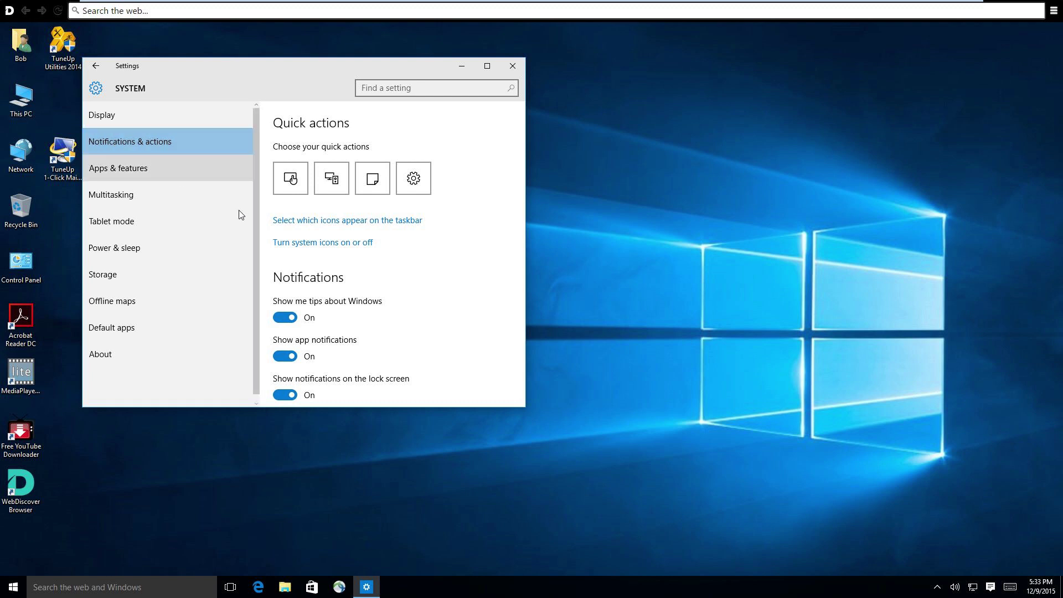
left_click(285, 319)
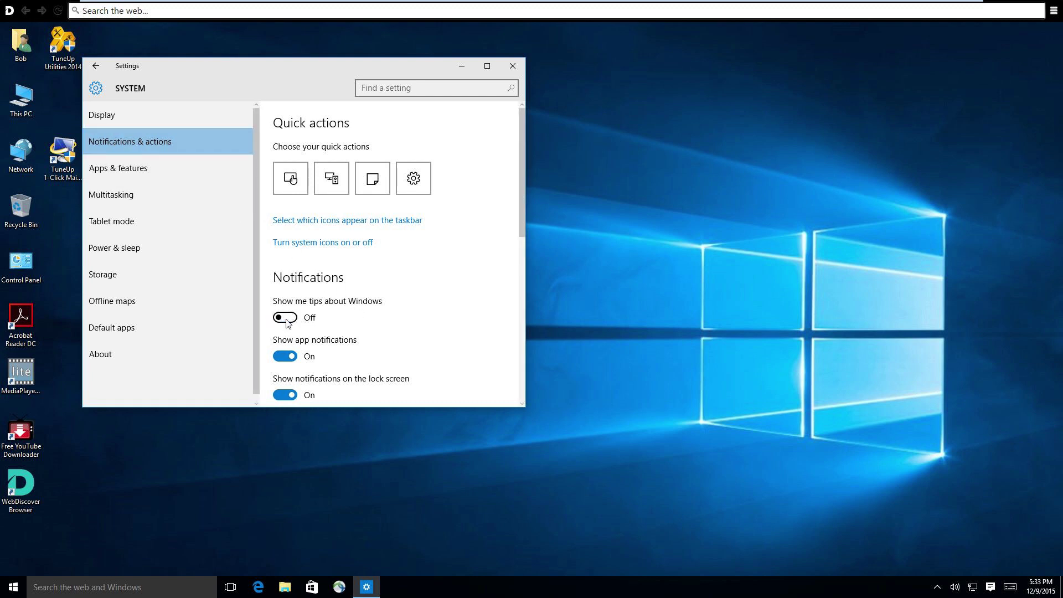
scroll(365, 274, "down", 1)
left_click(291, 312)
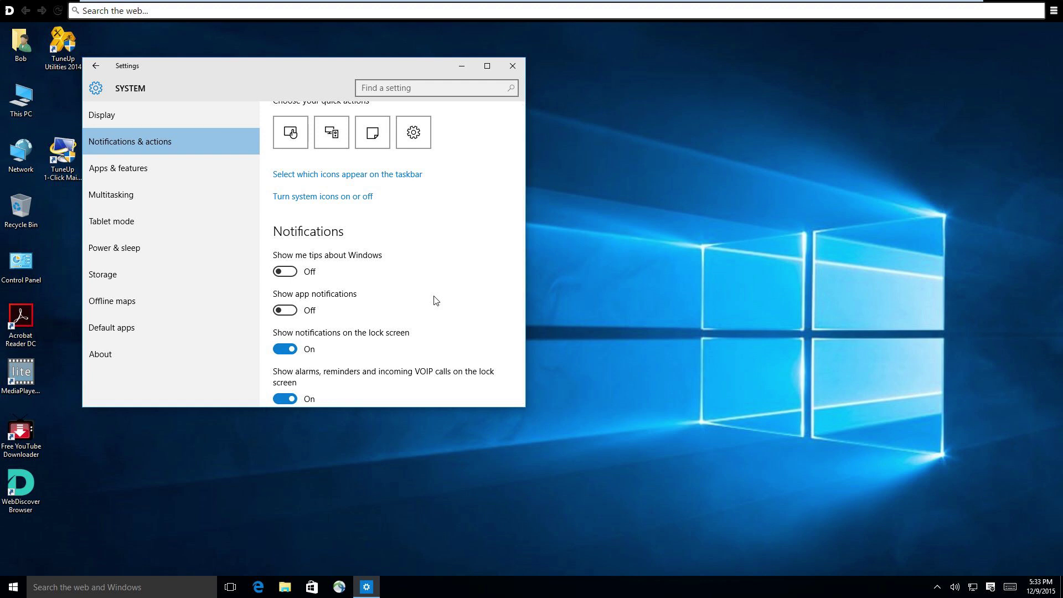
- Examine the remaining notification options and the list of apps allowed to show notifications
scroll(434, 300, "down", 5)
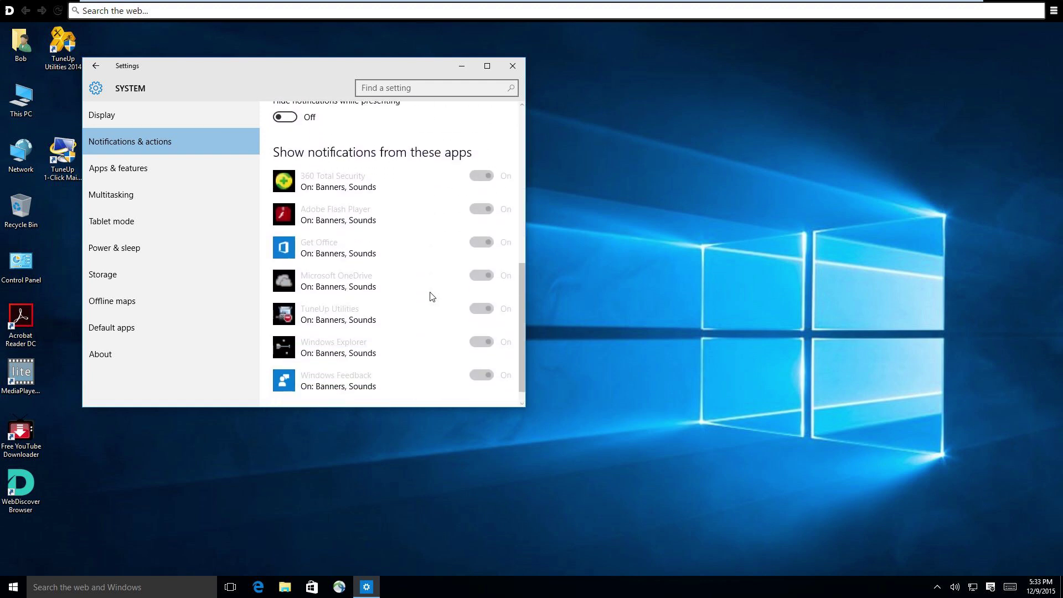
scroll(425, 289, "up", 6)
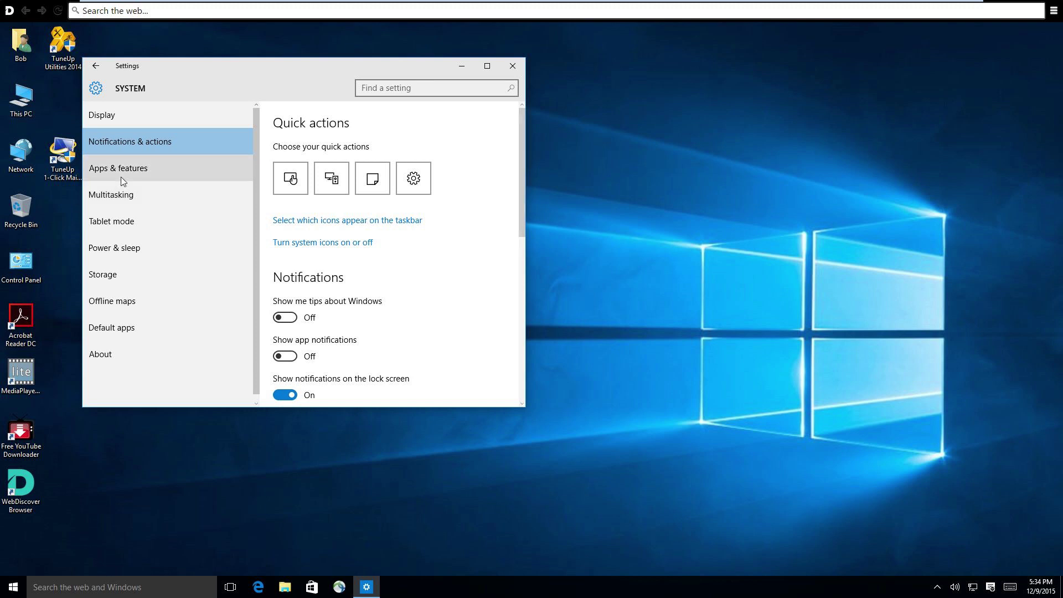
scroll(405, 275, "down", 1)
scroll(404, 275, "down", 3)
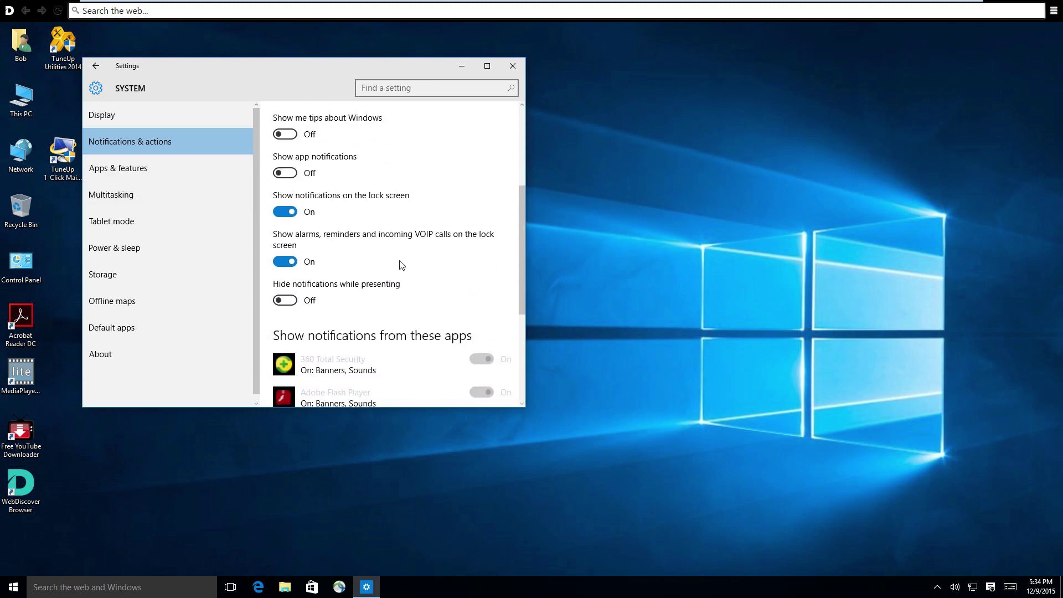
scroll(398, 256, "down", 4)
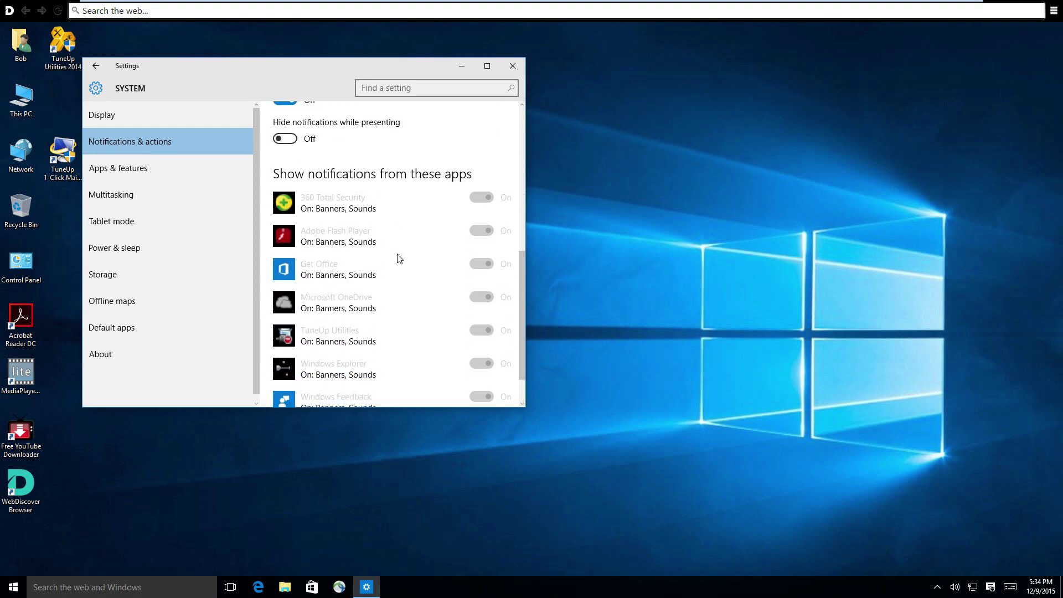
scroll(393, 255, "up", 7)
- Select the High performance power plan in the additional power settings, then close Power Options
left_click(117, 167)
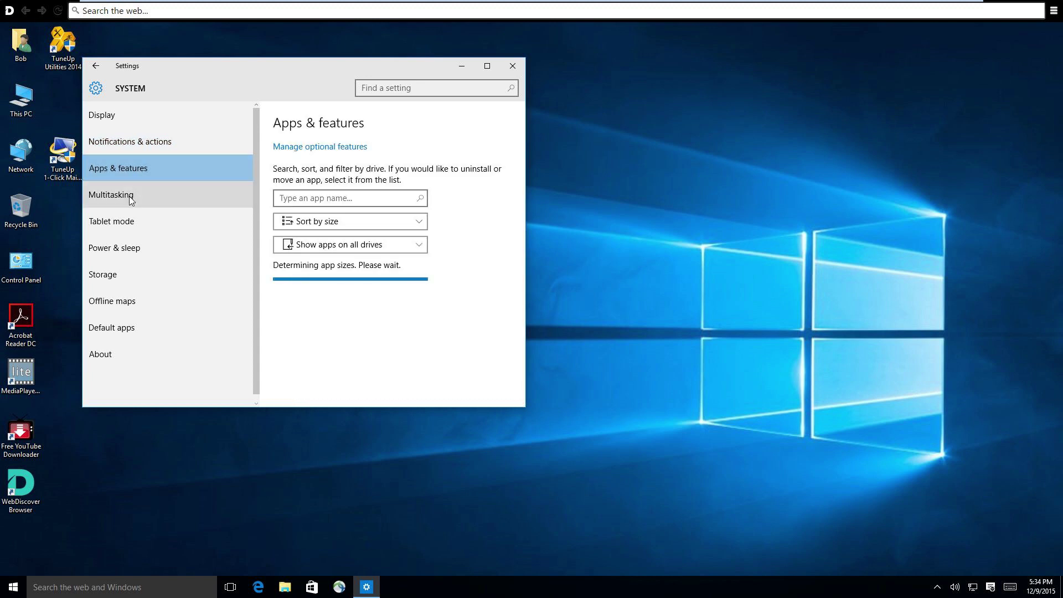
left_click(126, 252)
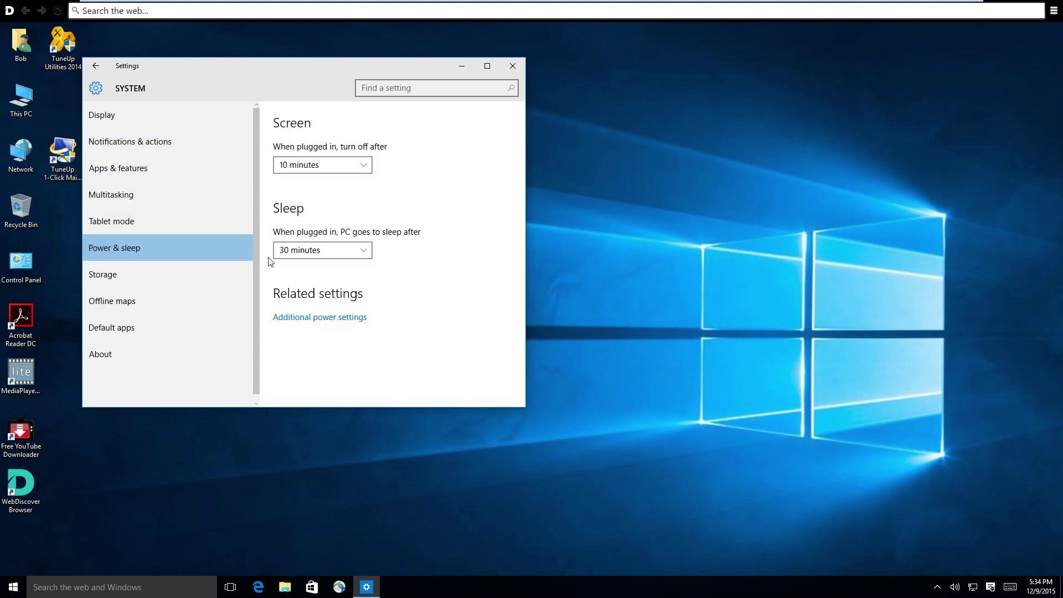
left_click(288, 321)
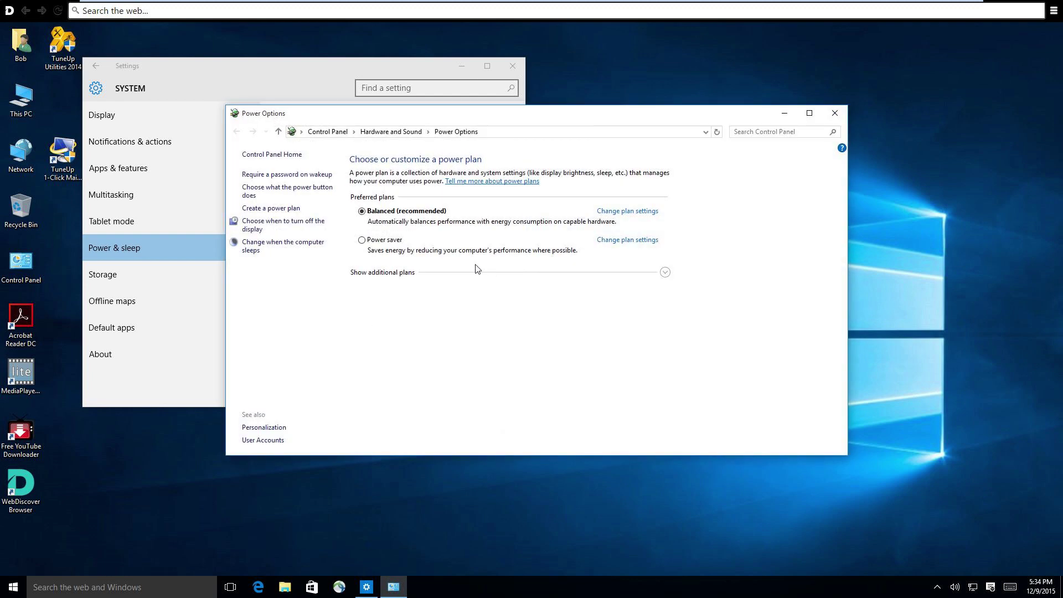
left_click(362, 289)
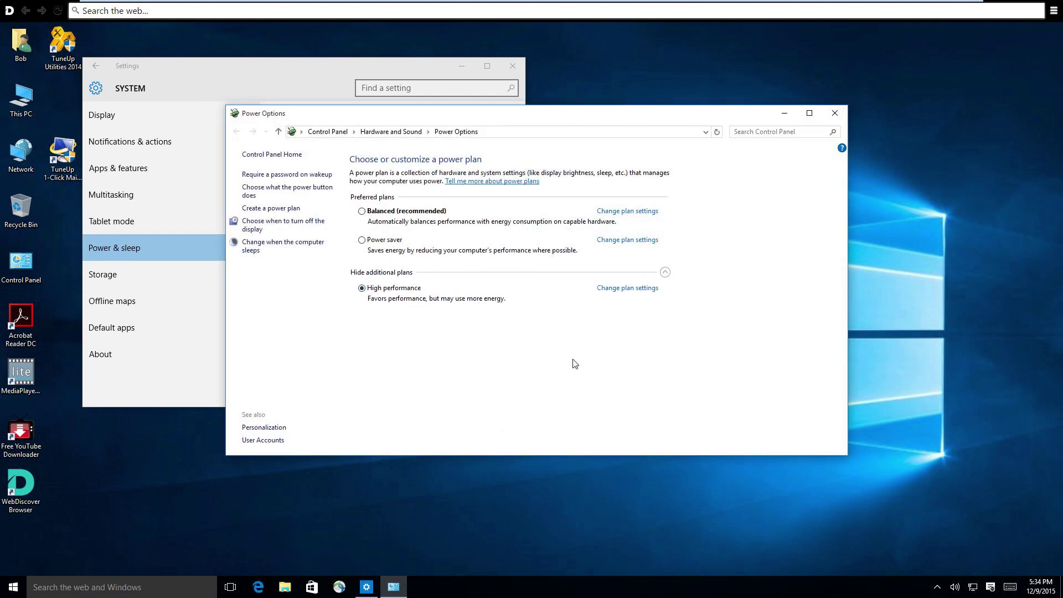
left_click(835, 114)
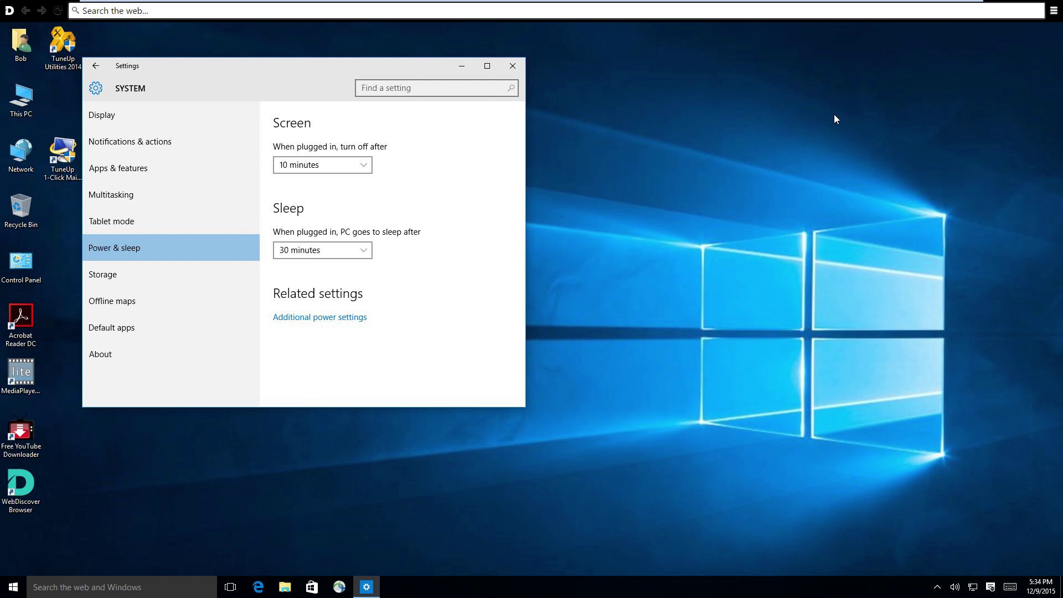
- Turn off transparency for Start, taskbar, and action center in the personalization color settings
left_click(97, 67)
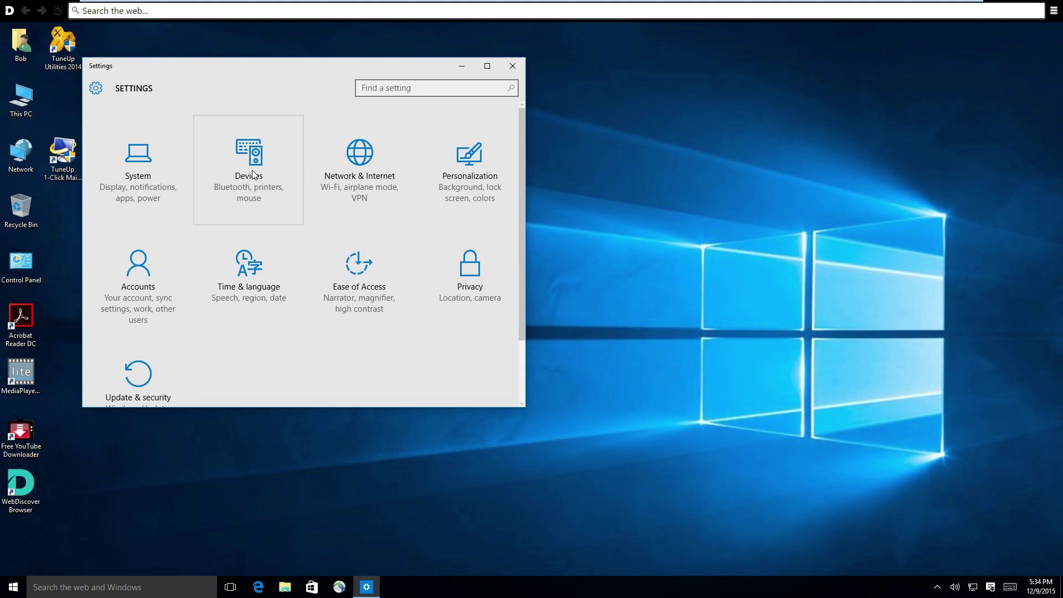
left_click(458, 177)
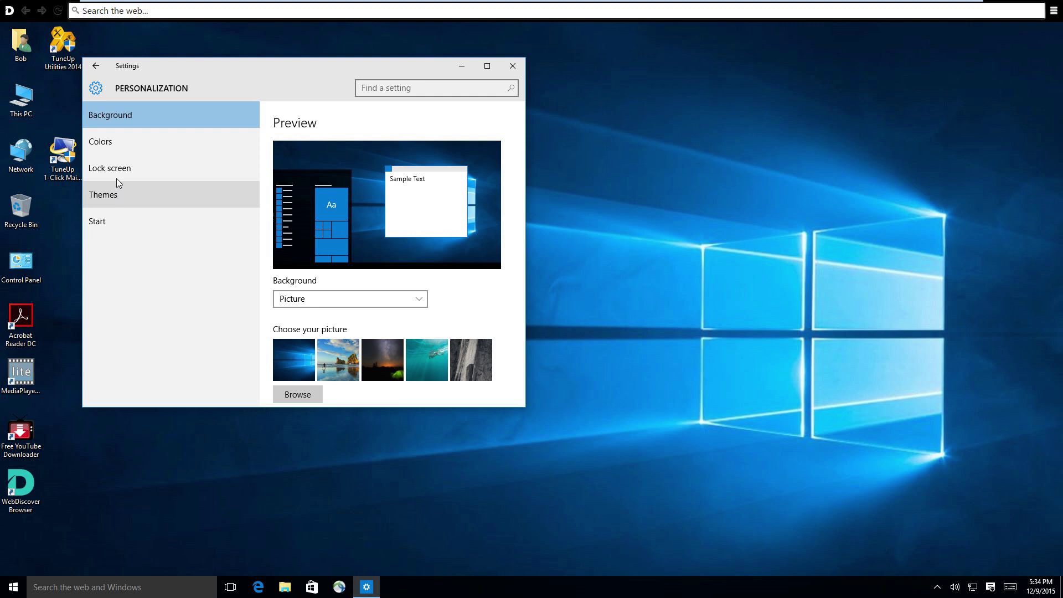
left_click(114, 142)
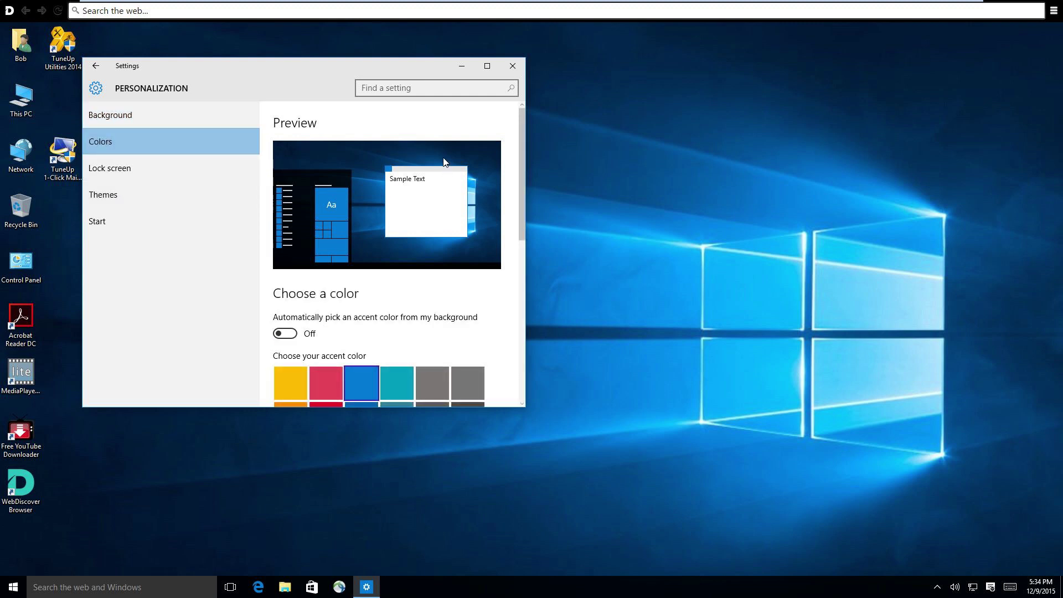
scroll(443, 161, "down", 5)
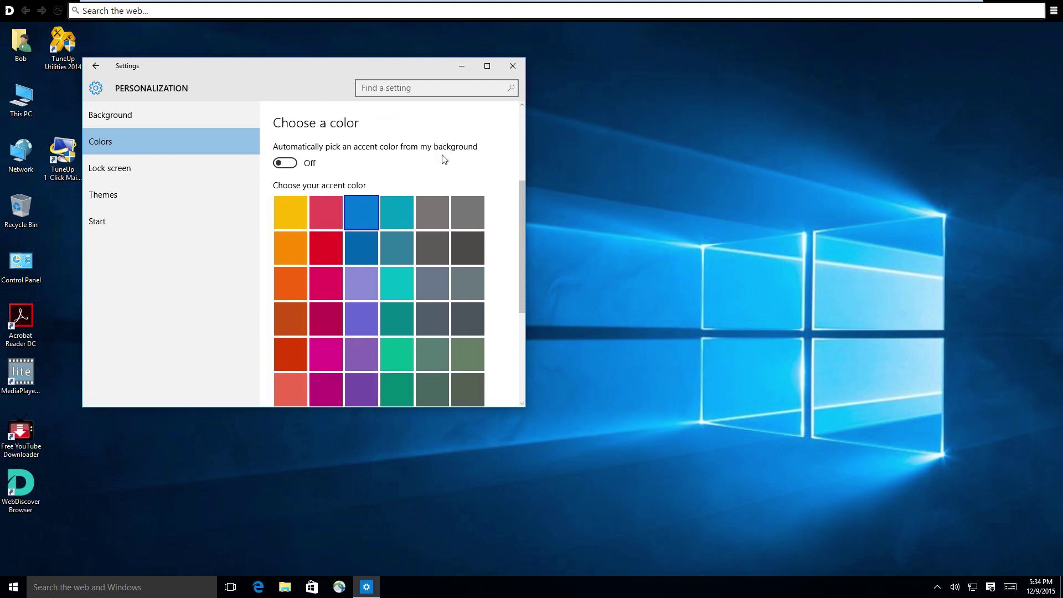
scroll(442, 155, "down", 3)
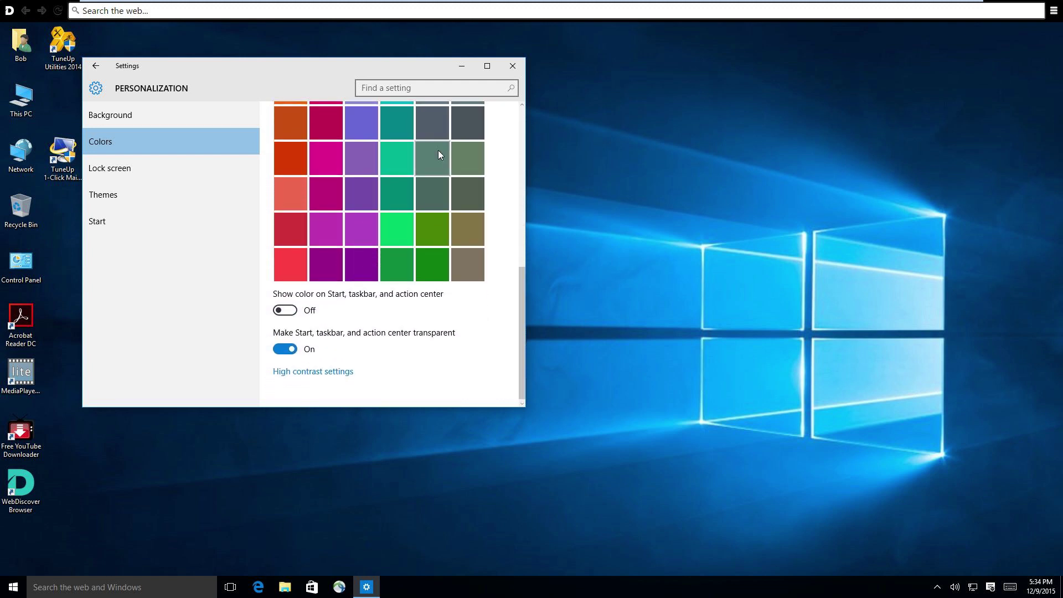
left_click(285, 347)
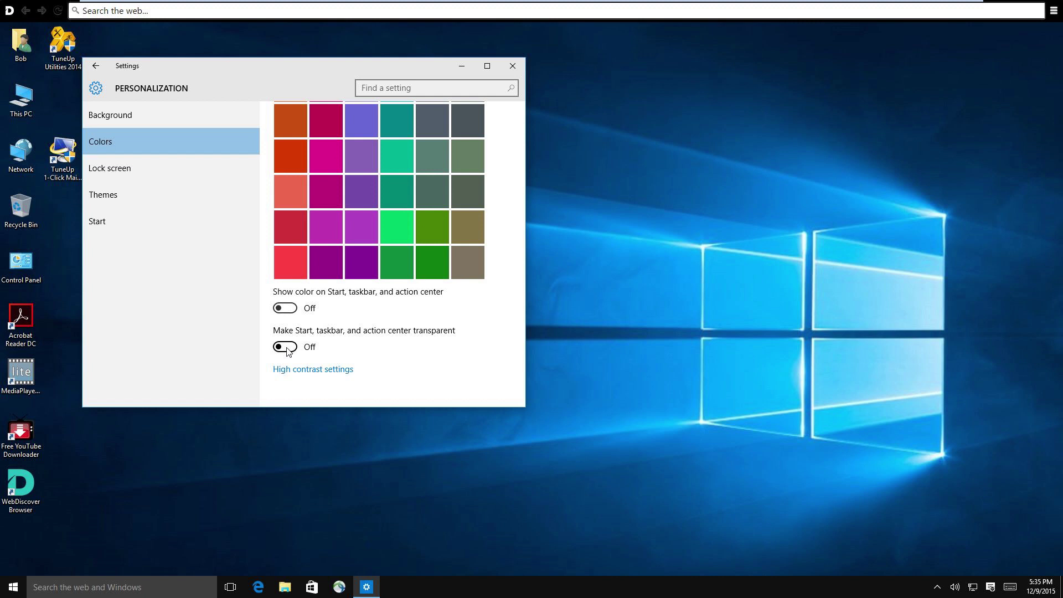
- Turn off Windows animations and the Windows background in the other options of Ease of Access
left_click(95, 66)
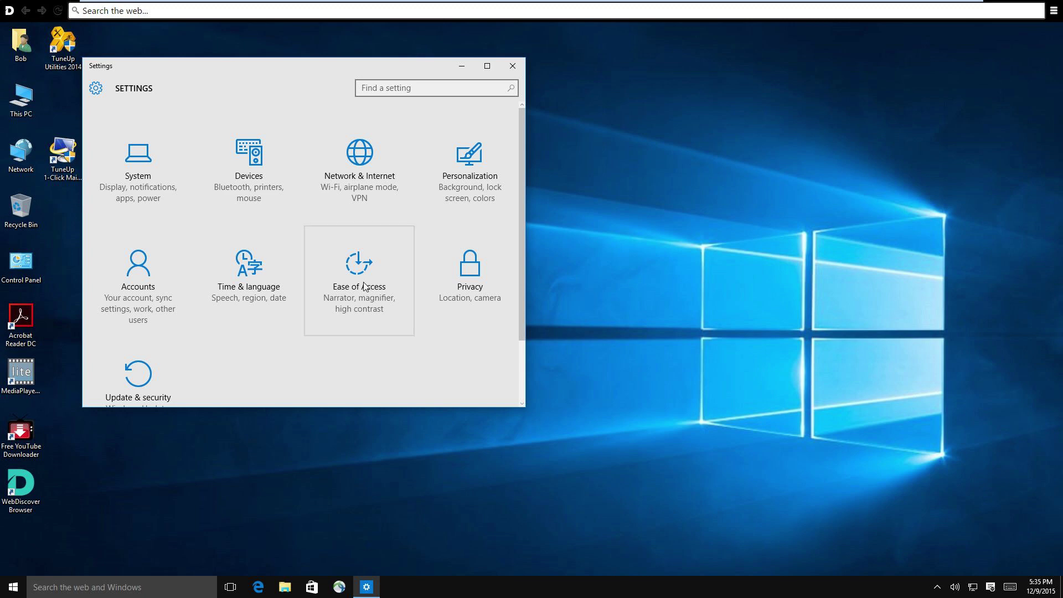
left_click(341, 276)
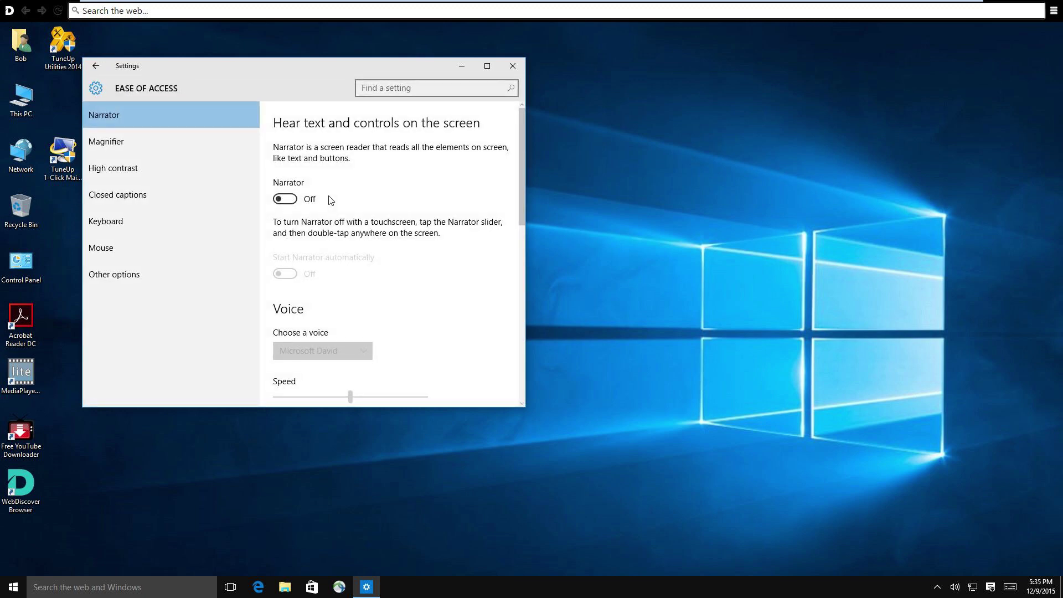
left_click(134, 277)
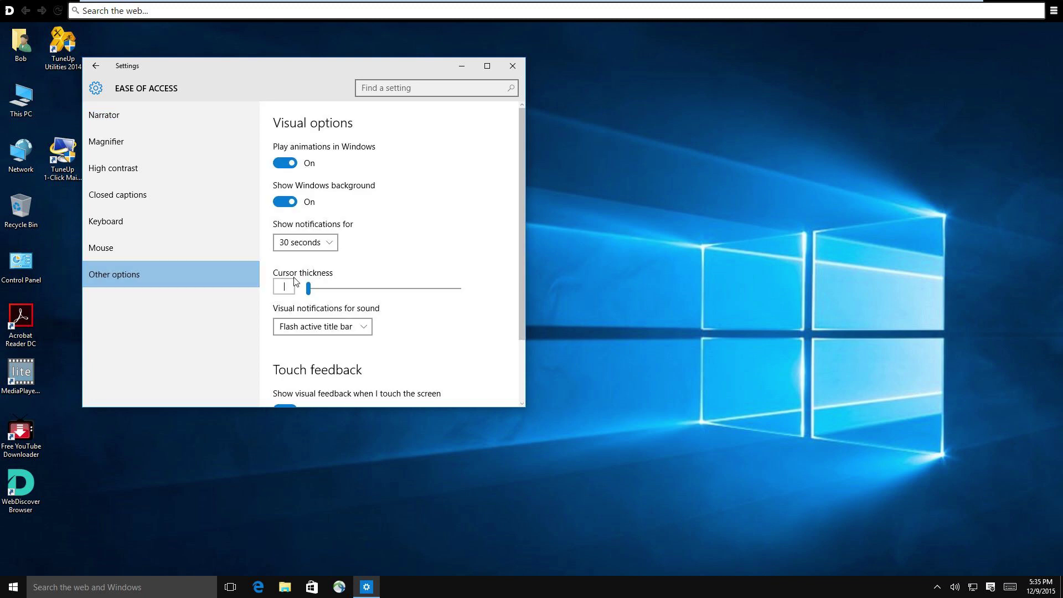
left_click(285, 165)
left_click(285, 204)
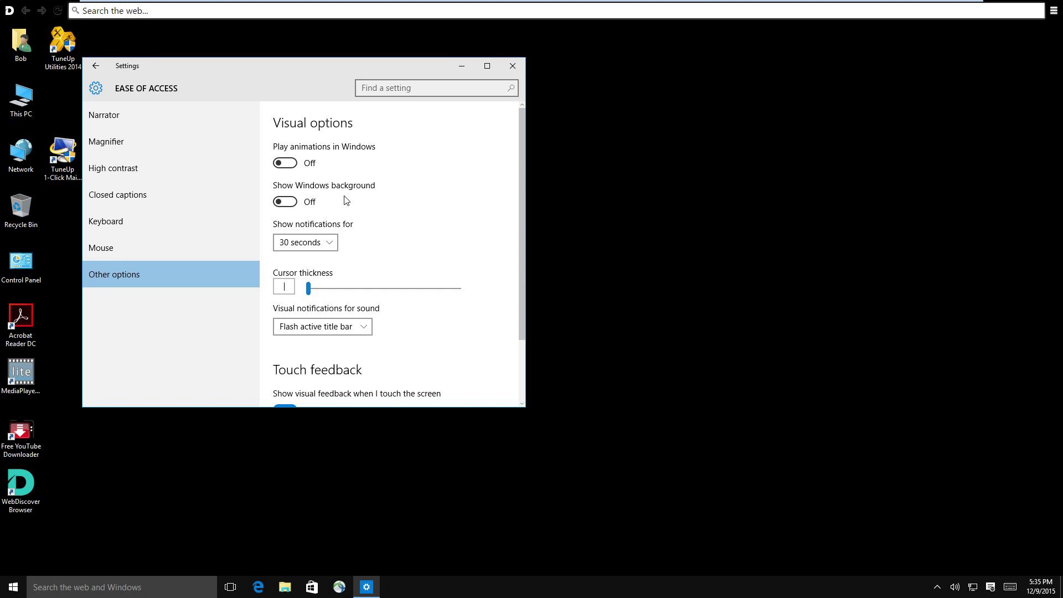
- In the general privacy options, turn off the advertising ID, sending writing info to Microsoft, and website access to the language list
left_click(102, 66)
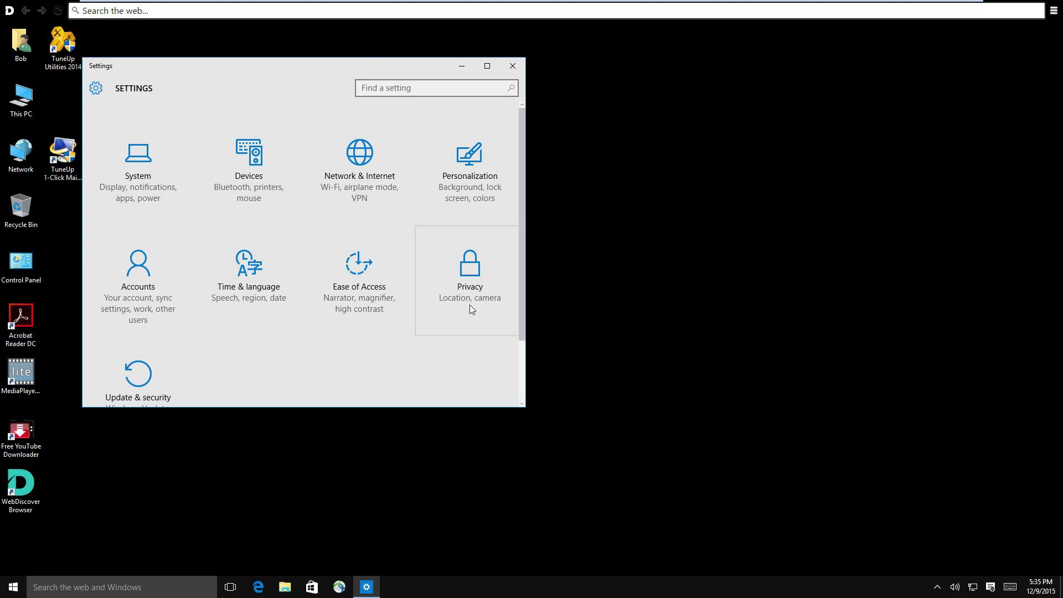
left_click(464, 270)
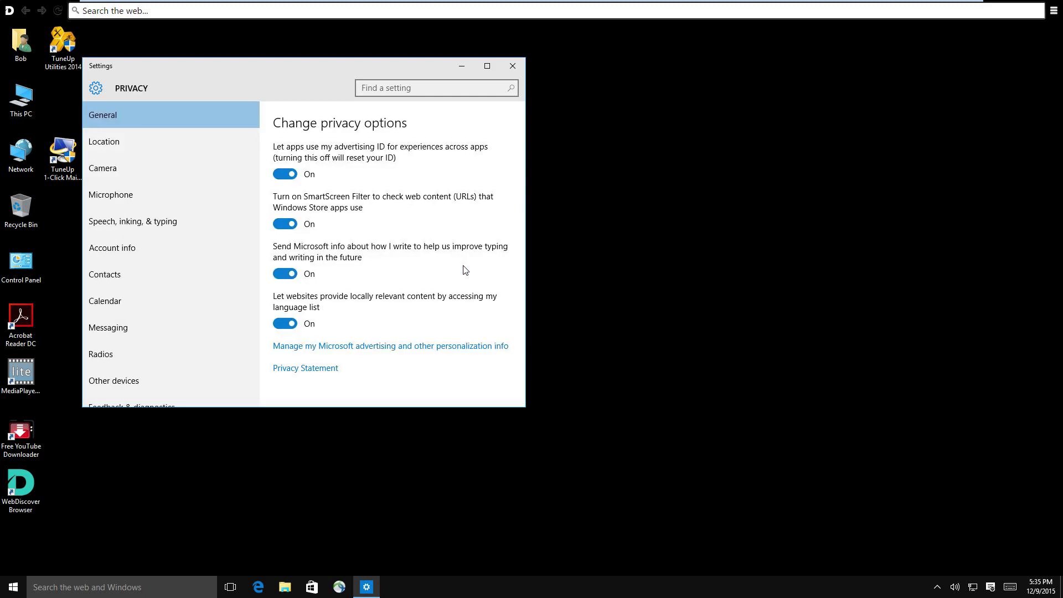
left_click(280, 176)
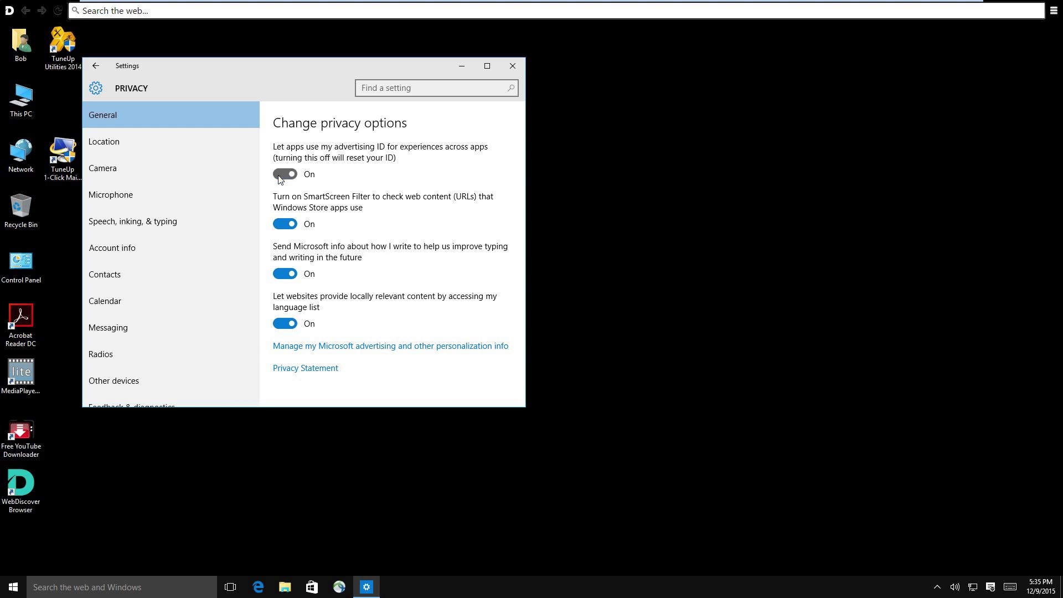
left_click(281, 274)
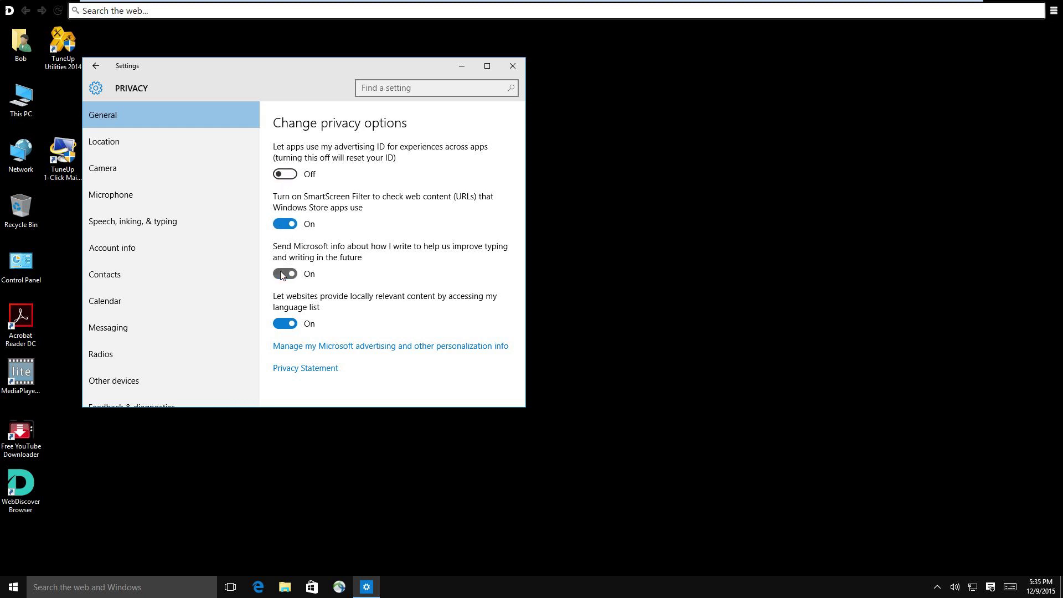
left_click(284, 325)
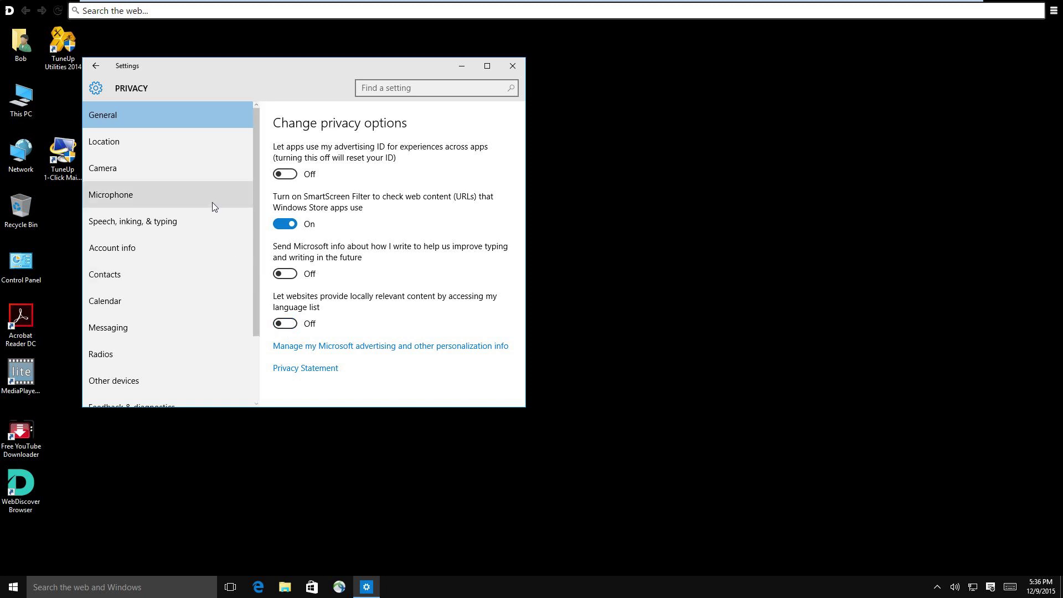
- Toggle the location option in the privacy settings and look through the Camera, Microphone, and Speech, inking, & typing pages
left_click(141, 141)
left_click(286, 295)
left_click(149, 166)
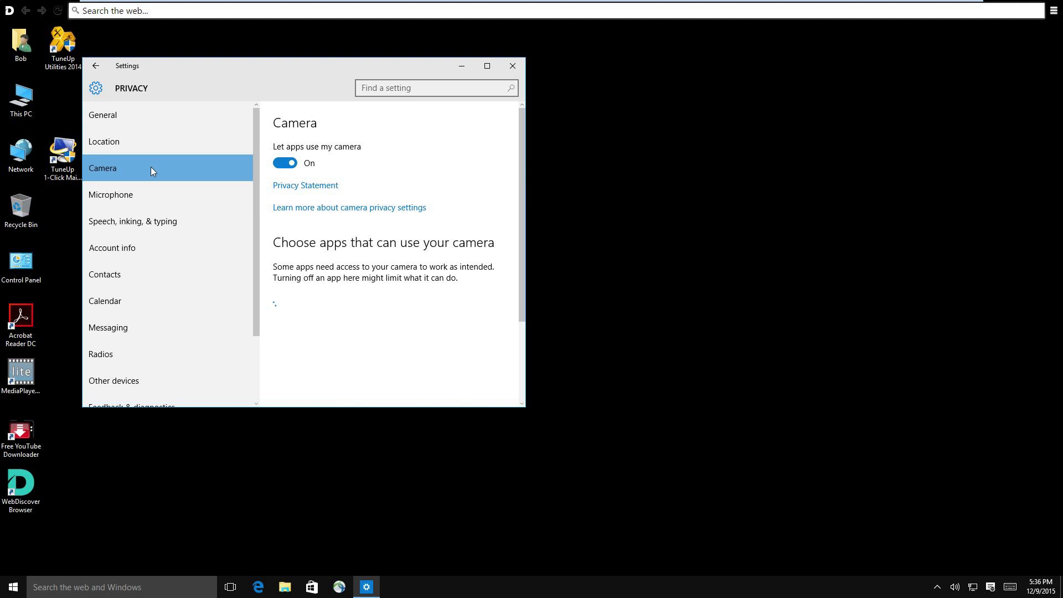
left_click(164, 202)
left_click(184, 226)
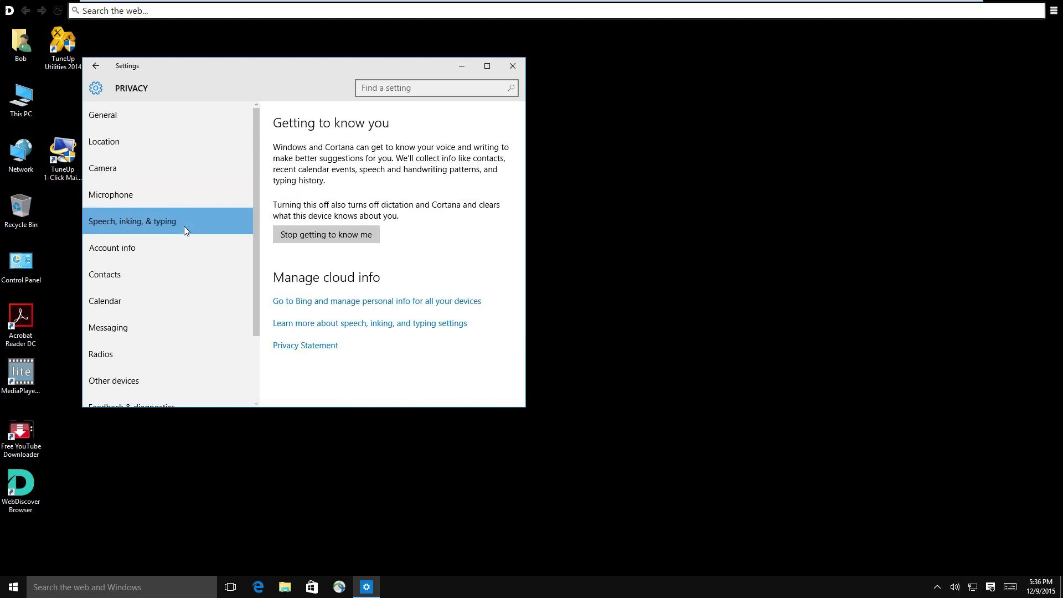
left_click(135, 170)
left_click(152, 199)
left_click(135, 164)
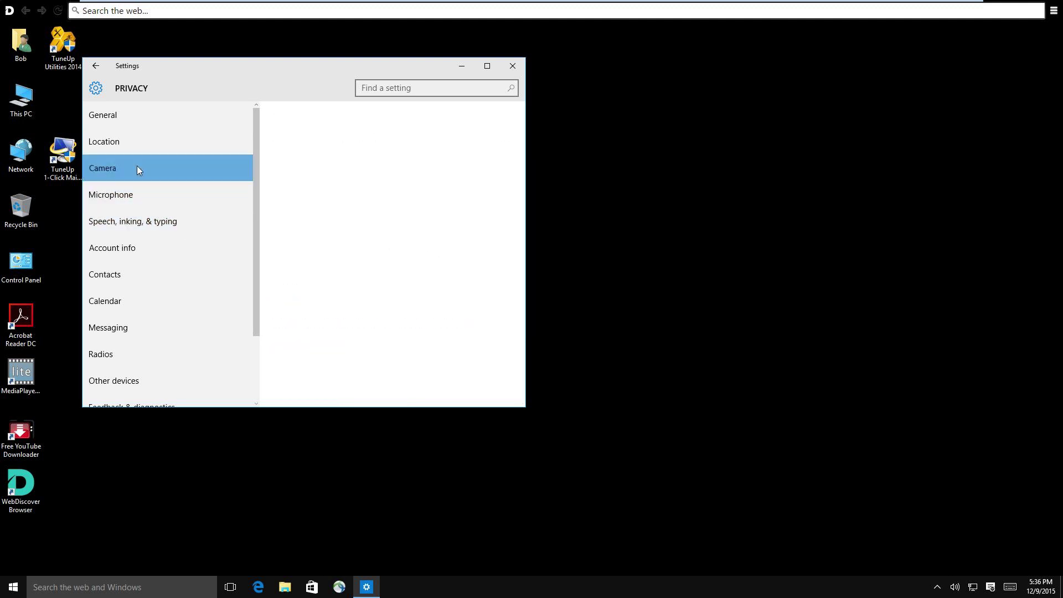
left_click(182, 227)
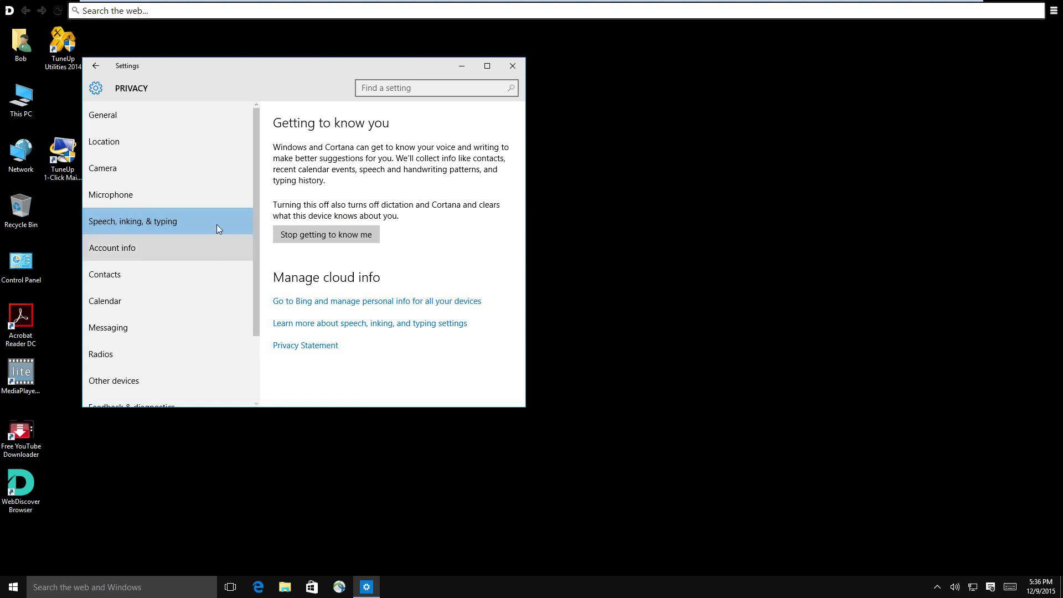
- Stop Windows and Cortana from getting to know you in the speech, inking, and typing privacy settings
left_click(344, 235)
left_click(376, 207)
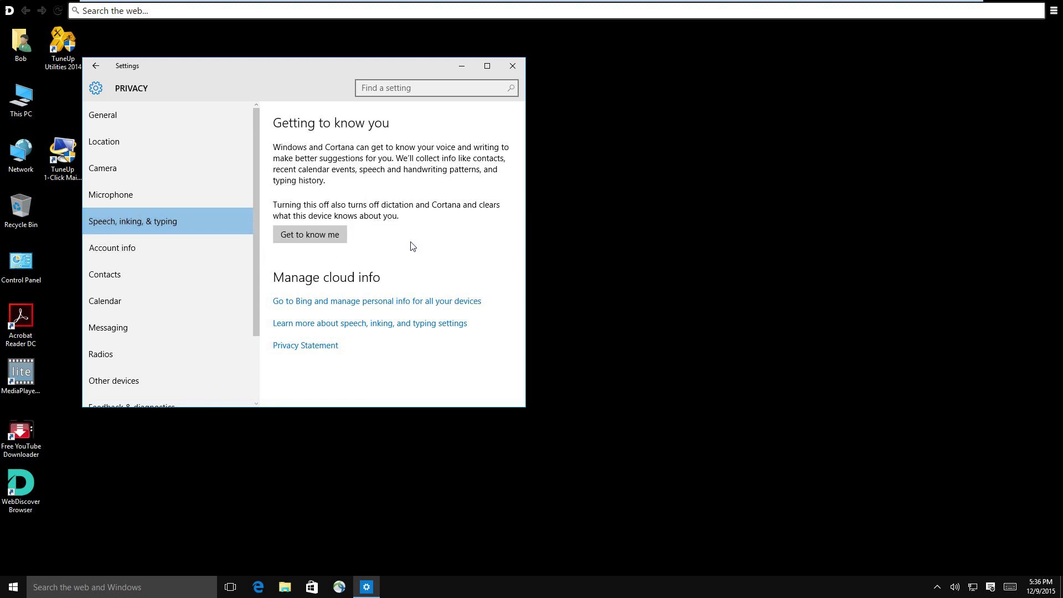
- In the Feedback & diagnostics privacy settings, set feedback frequency to Never and device data sent to Microsoft to Basic
scroll(188, 286, "down", 3)
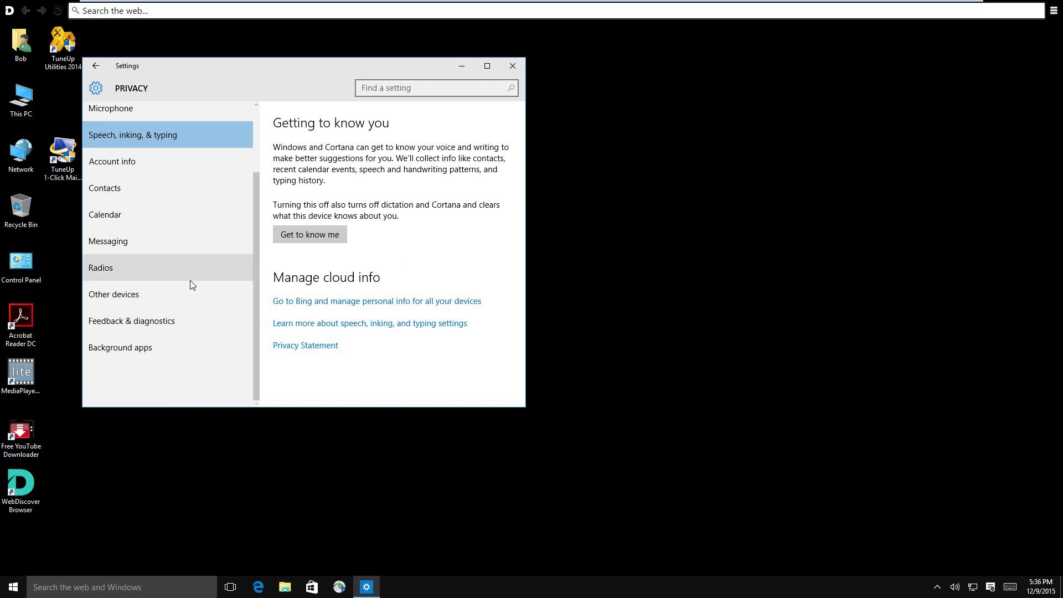
left_click(173, 325)
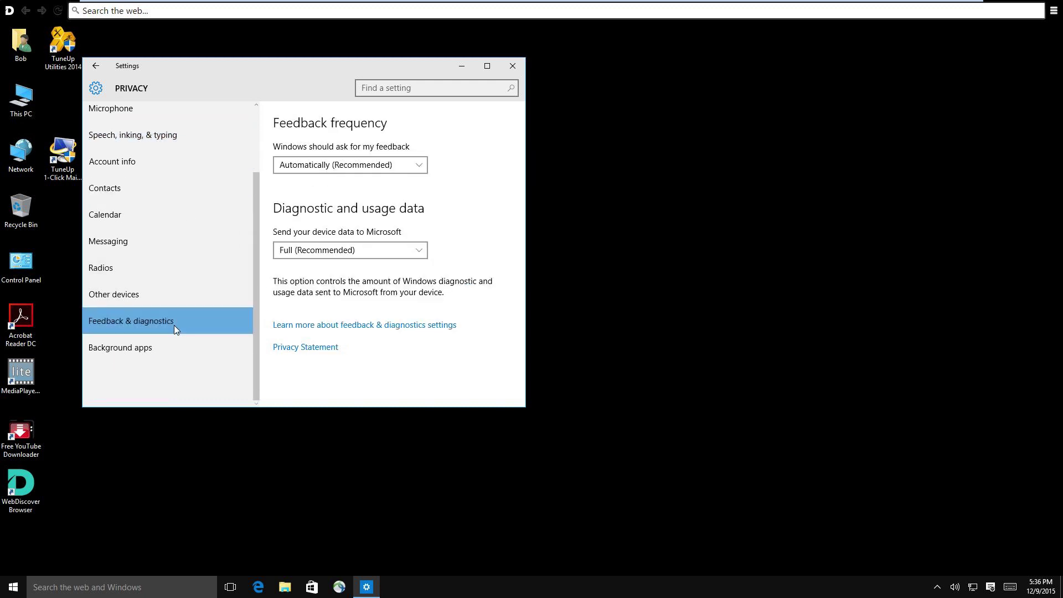
left_click(338, 167)
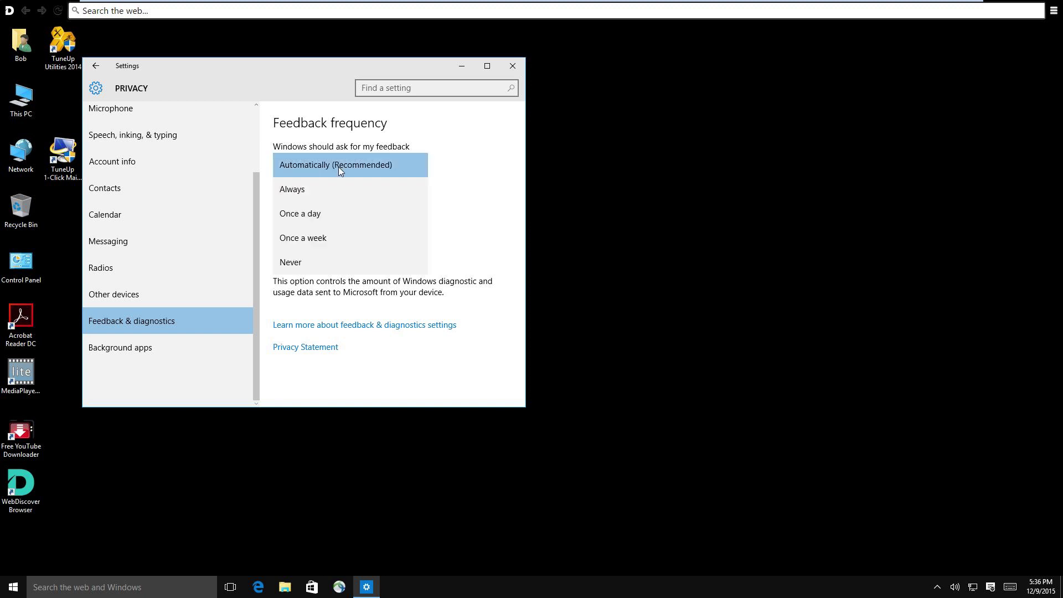
left_click(288, 268)
left_click(332, 255)
left_click(297, 207)
left_click(562, 312)
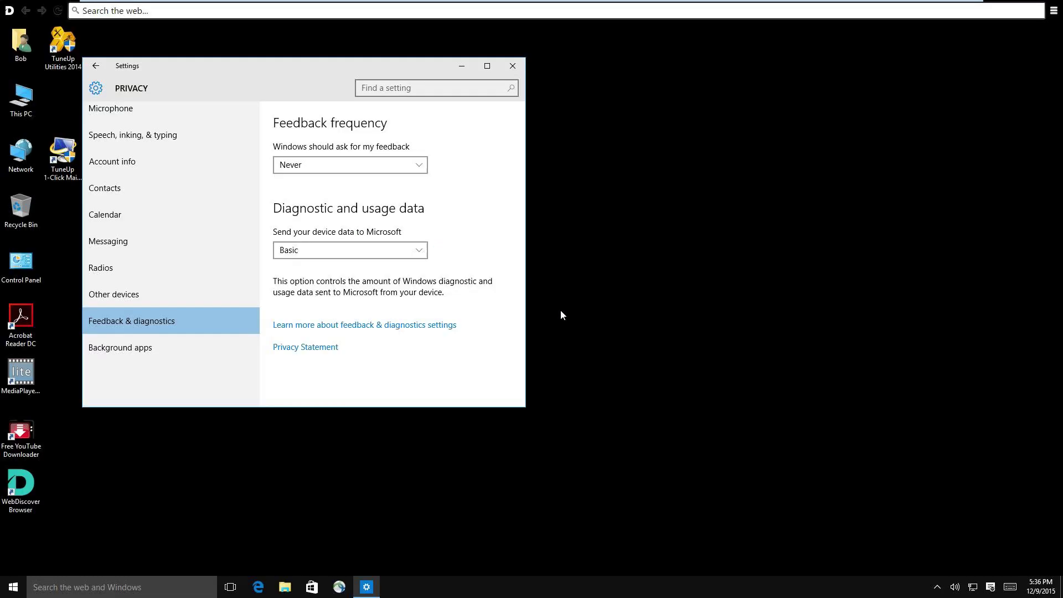
- In the background apps privacy settings, turn off every app from Alarms & Clock through Microsoft Edge in the list
left_click(142, 352)
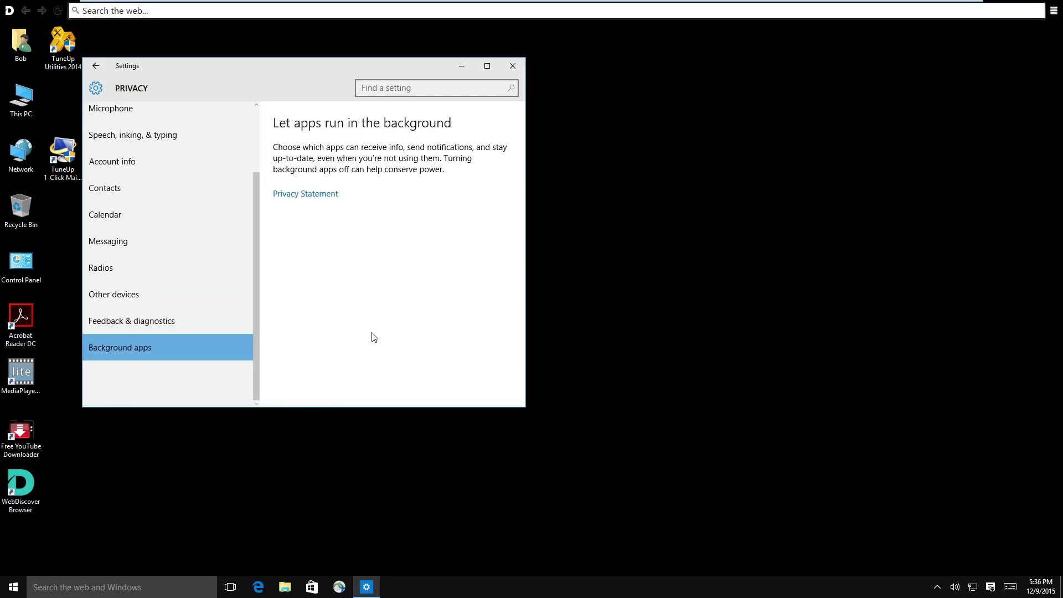
left_click(480, 227)
left_click(478, 253)
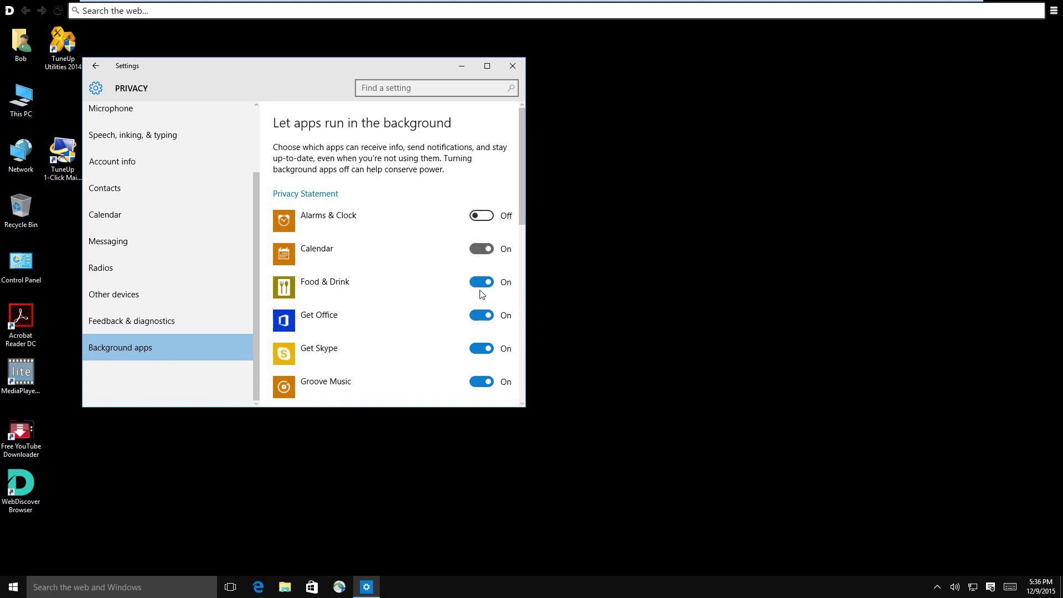
left_click(479, 285)
left_click(479, 316)
scroll(460, 257, "down", 3)
left_click(480, 212)
left_click(479, 245)
left_click(479, 279)
left_click(479, 311)
left_click(479, 344)
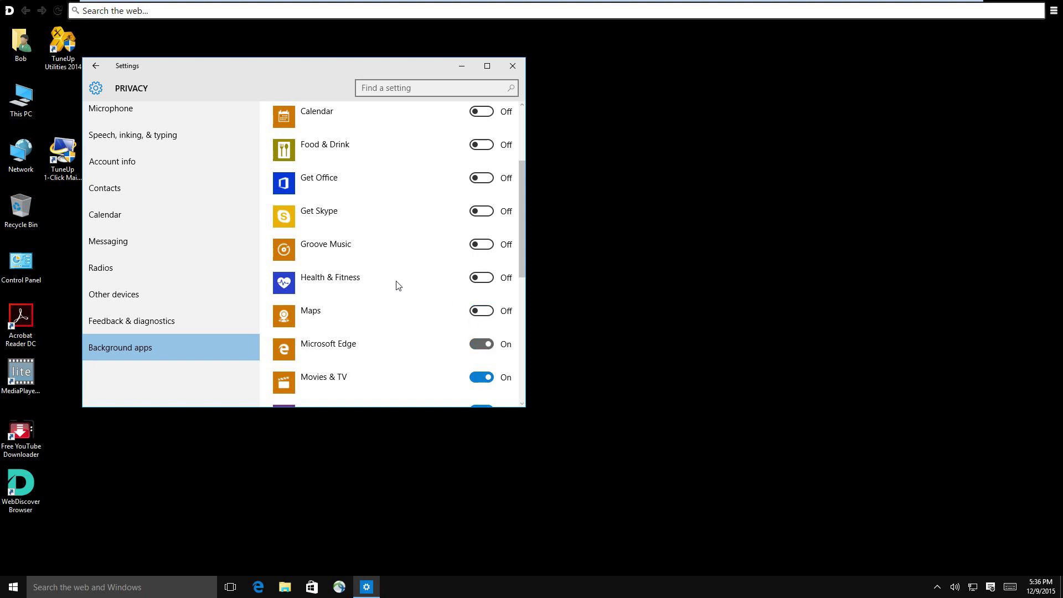
- Turn off background running for Movies & TV, OneNote, People, Phone Companion, Photos, Store, Travel, Voice Recorder, Weather, and Xbox
scroll(397, 285, "down", 3)
left_click(484, 243)
left_click(482, 275)
left_click(481, 305)
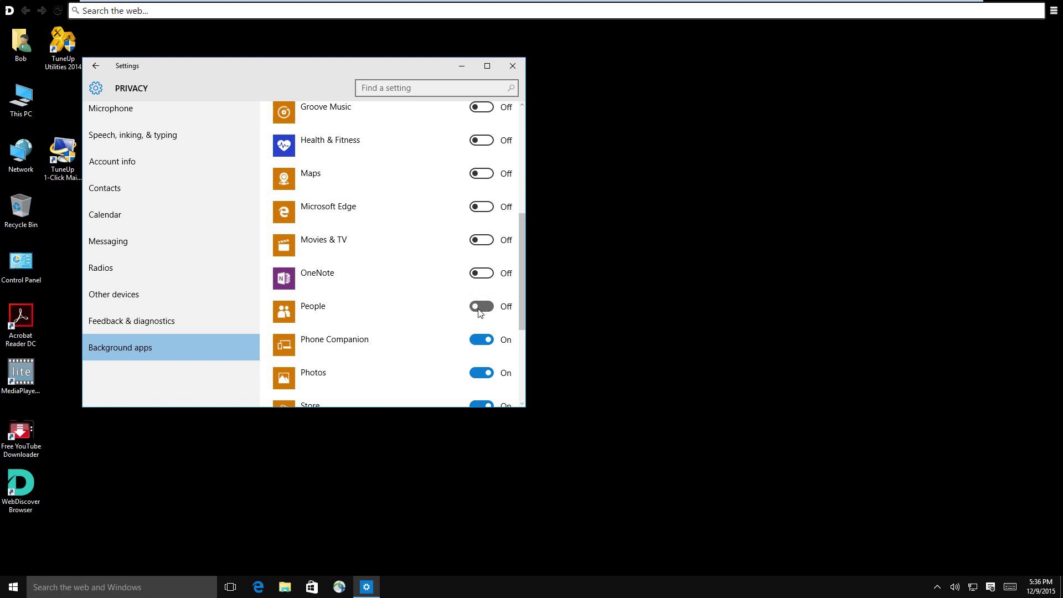
scroll(443, 293, "down", 3)
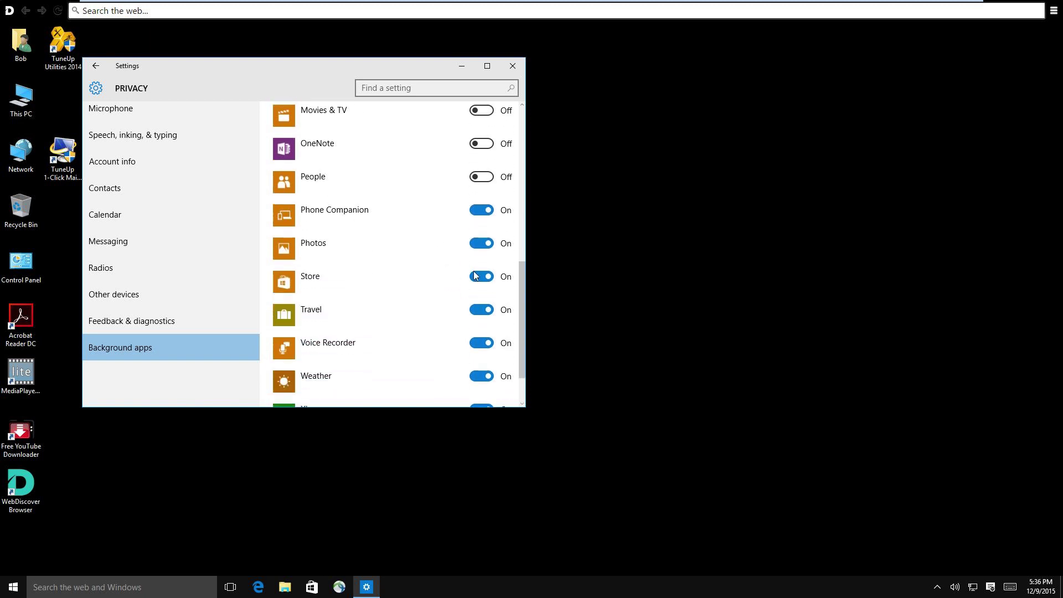
left_click(479, 206)
left_click(479, 245)
left_click(479, 277)
left_click(479, 310)
scroll(420, 266, "down", 1)
left_click(475, 293)
left_click(479, 332)
left_click(476, 354)
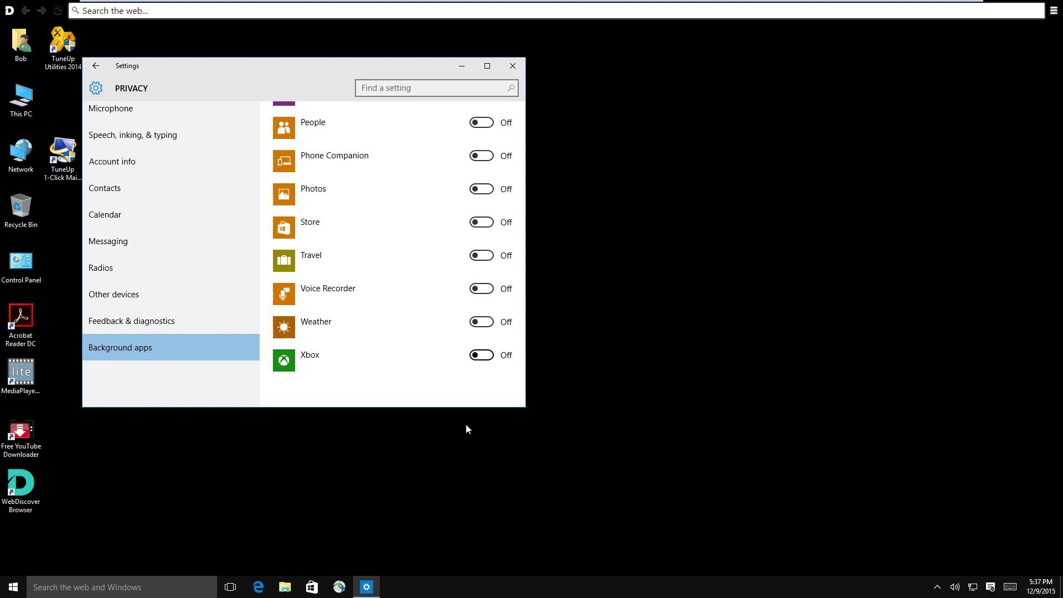
- Launch System Configuration with msconfig, allow it to make changes, and open Task Manager's startup list from its startup section
left_click(78, 588)
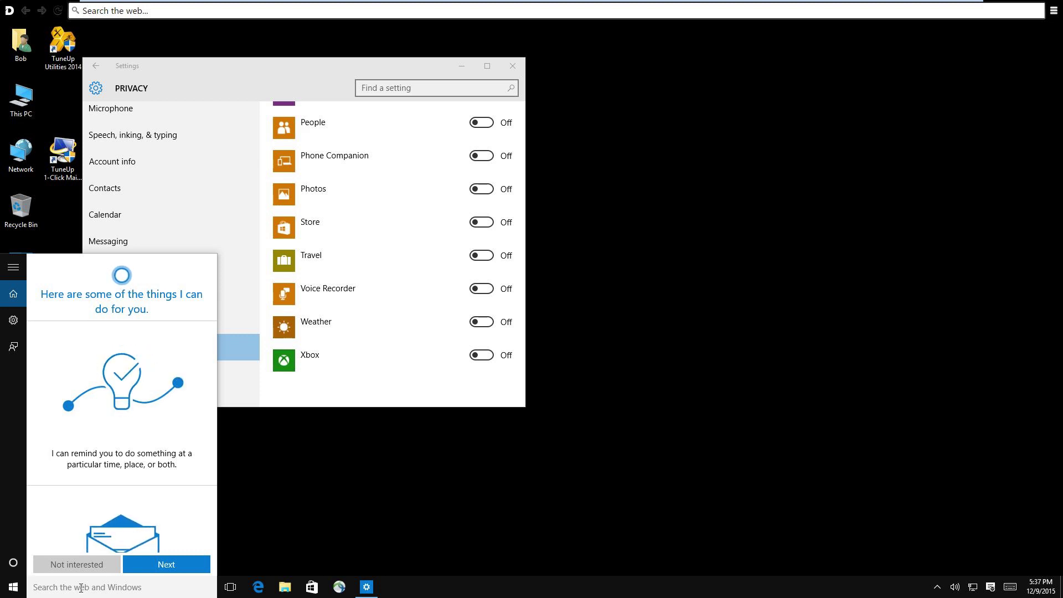
type("msconfig")
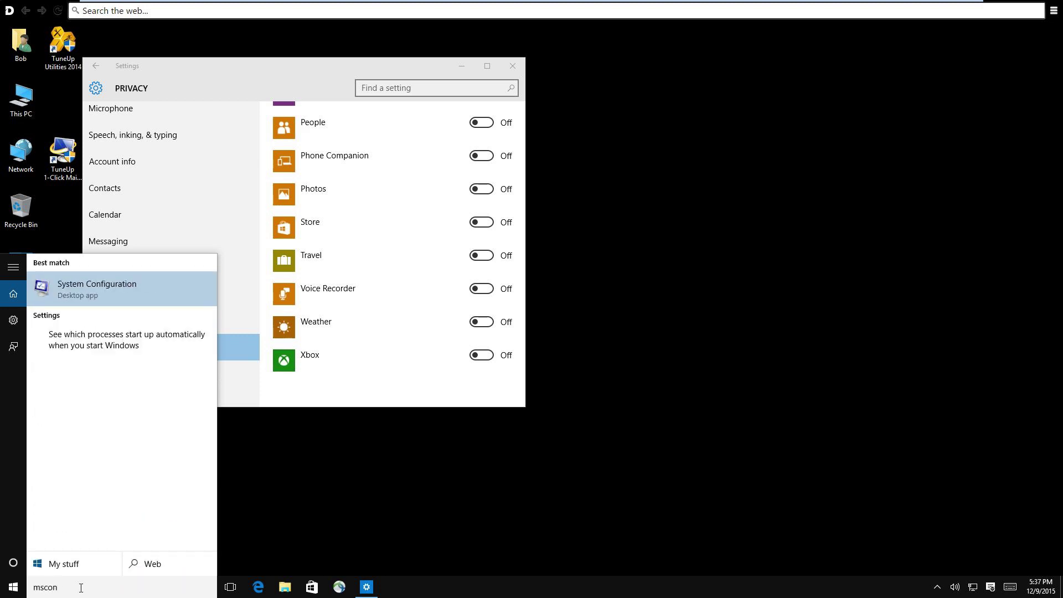
key("Return")
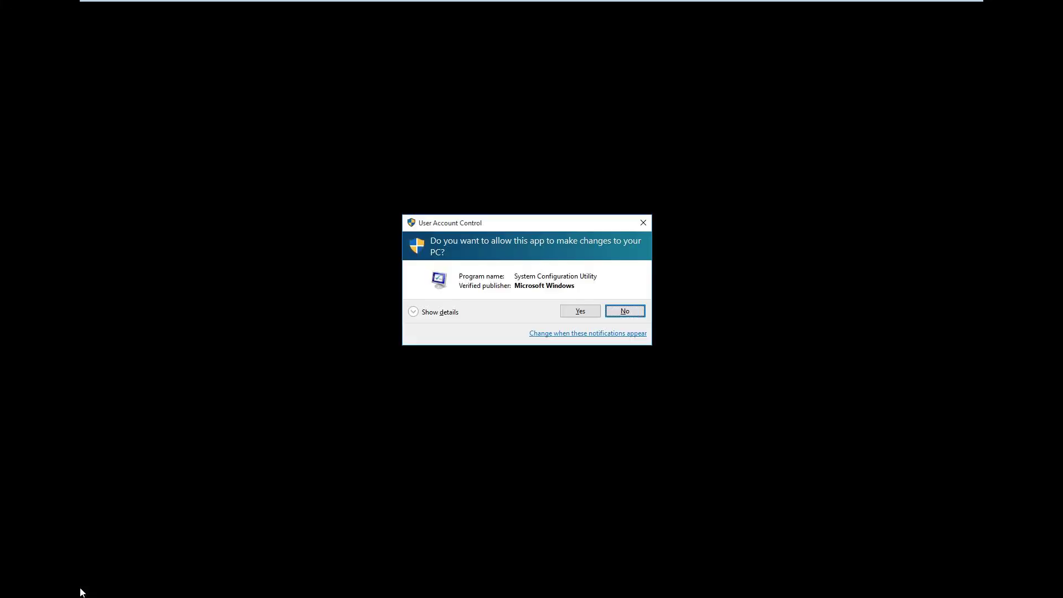
left_click(573, 311)
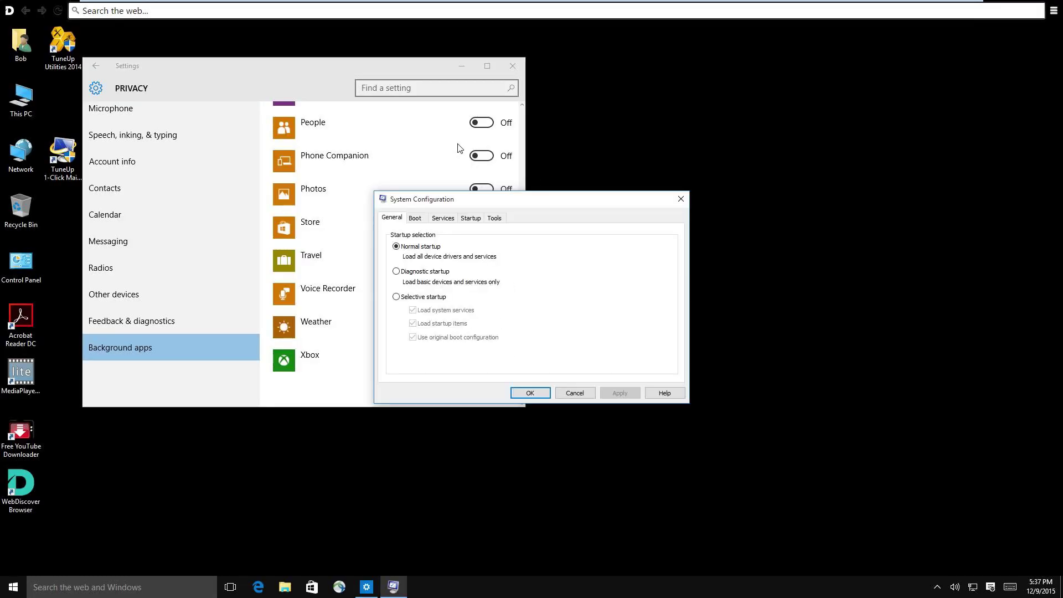
left_click(474, 220)
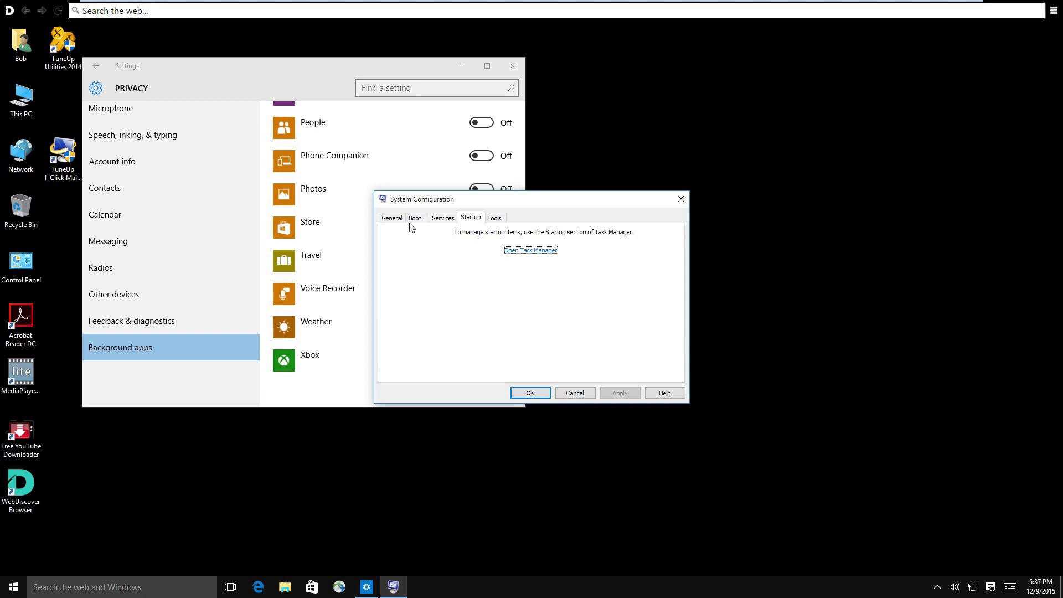
left_click(520, 250)
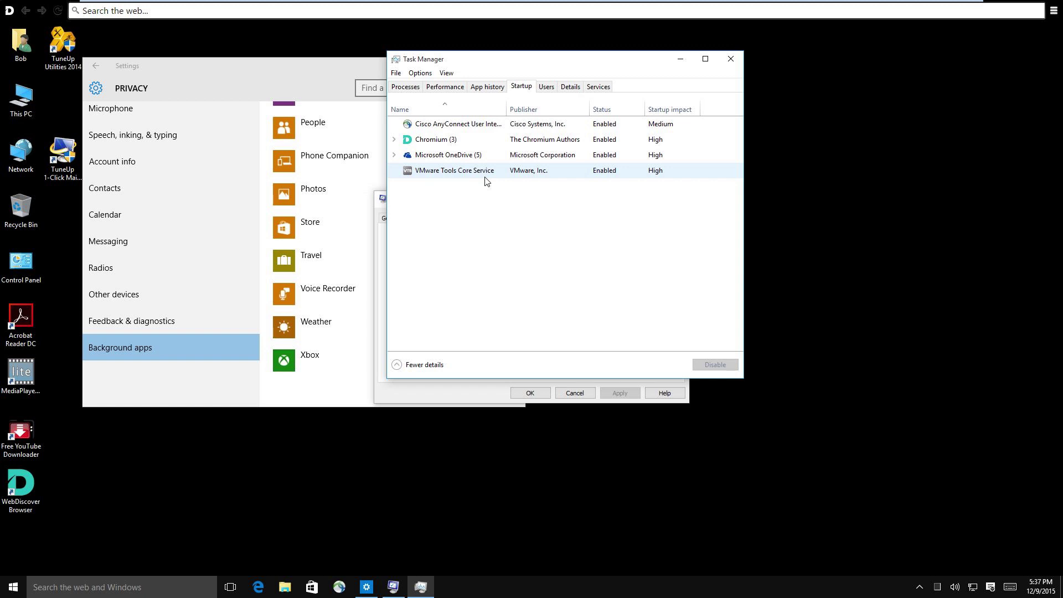
- Disable the Chromium and Microsoft OneDrive startup items in Task Manager, expanding each group to see its entries
left_click(395, 140)
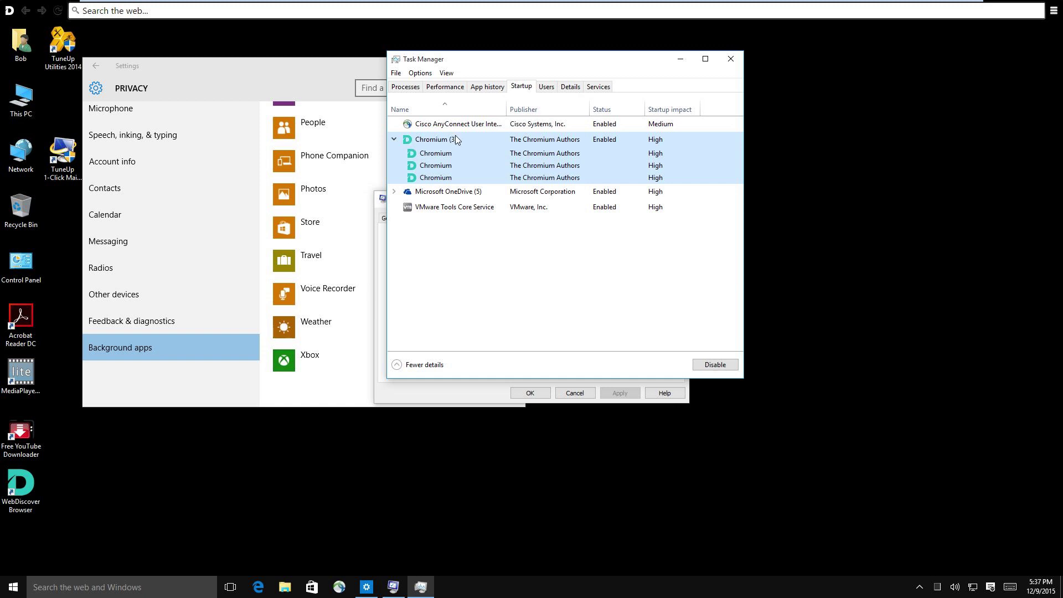
left_click(722, 368)
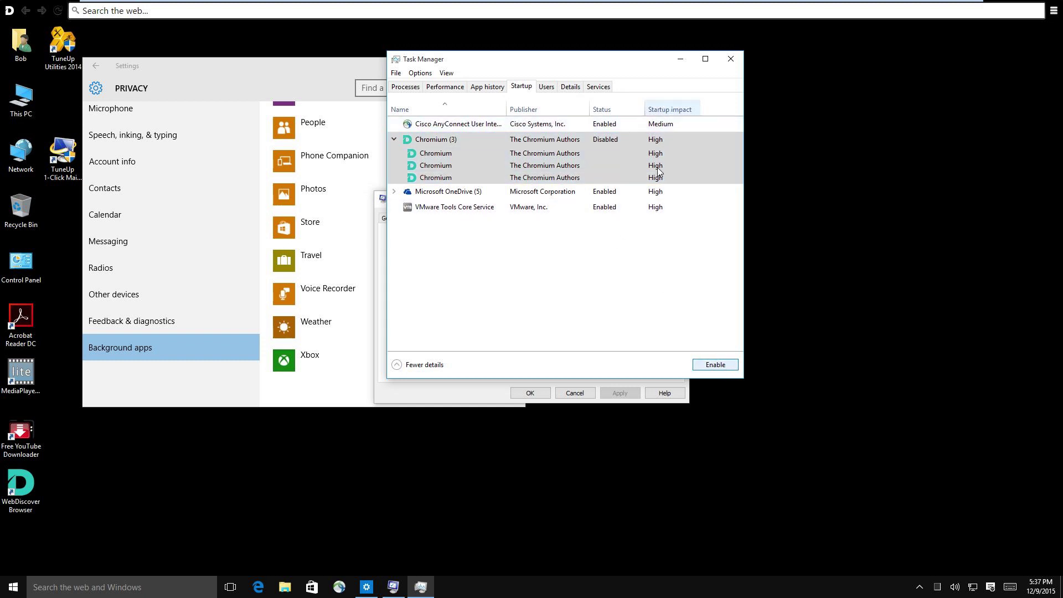
double_click(406, 194)
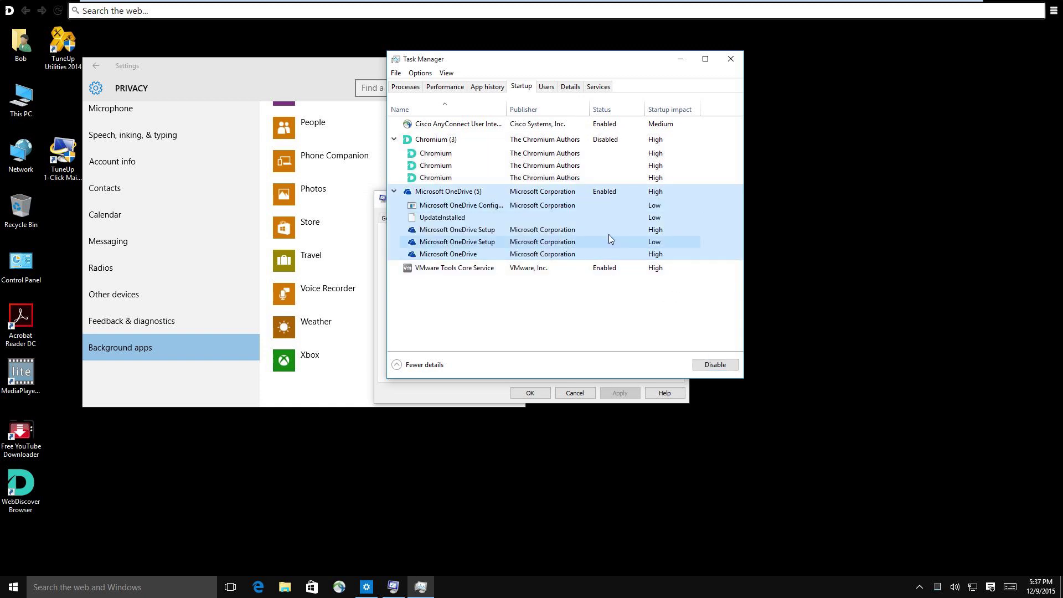
left_click(714, 364)
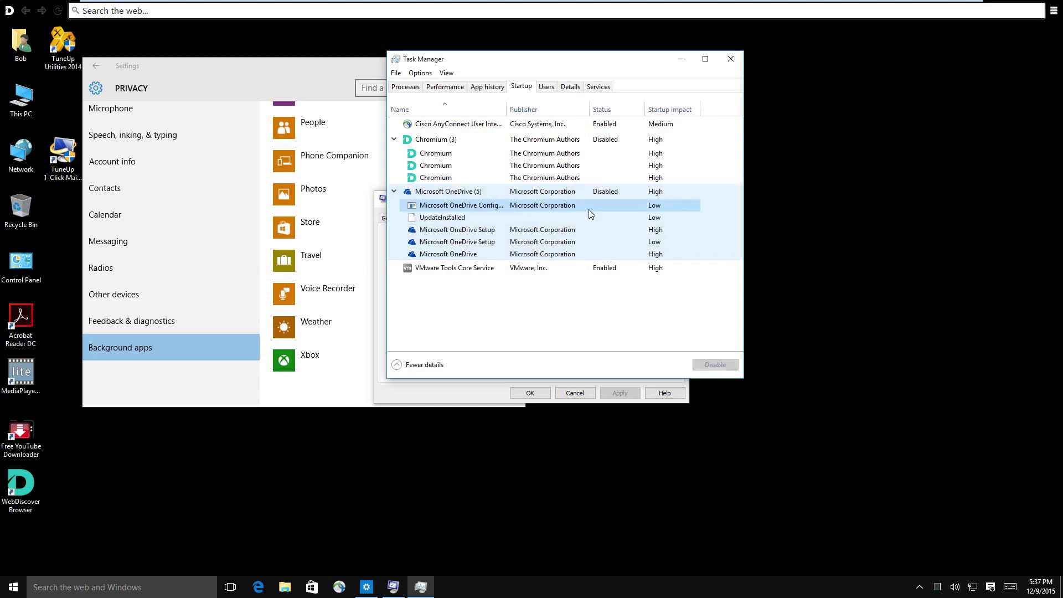
left_click(605, 229)
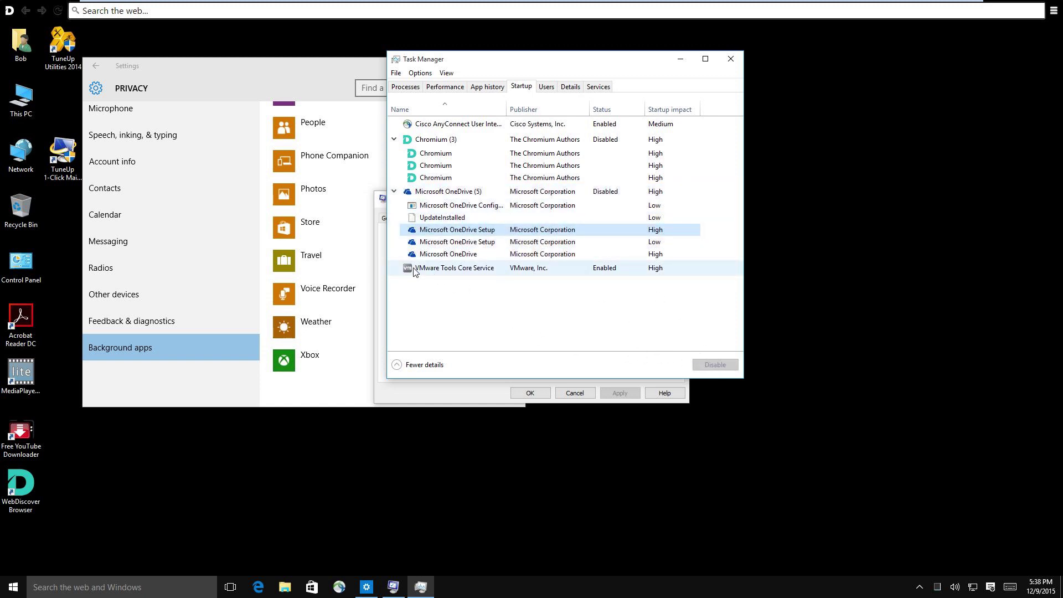
- Disable the Cisco AnyConnect startup item and close Task Manager, System Configuration, and Settings
left_click(418, 125)
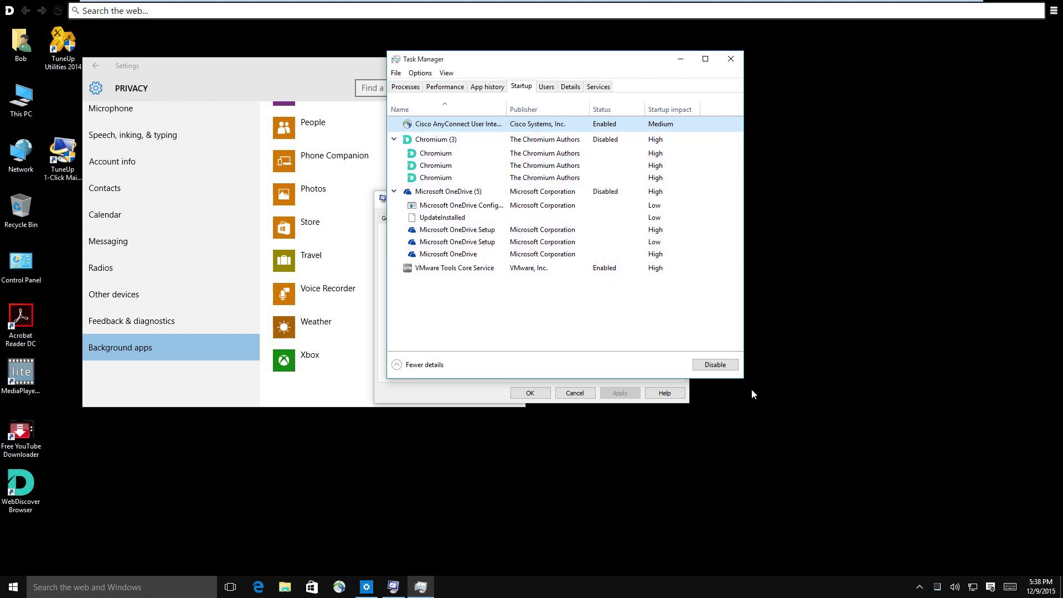
left_click(714, 365)
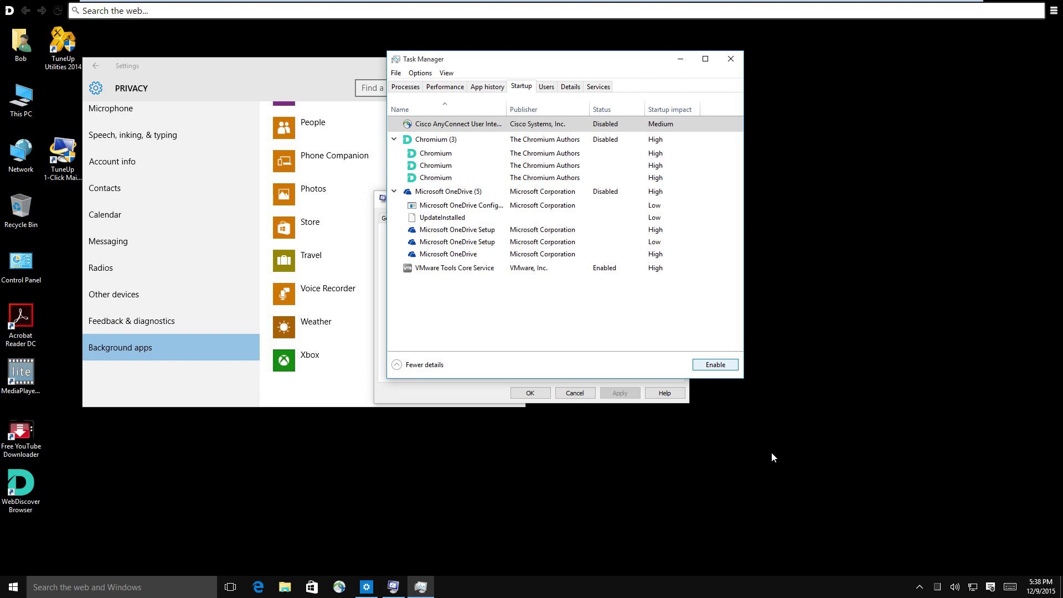
left_click(726, 66)
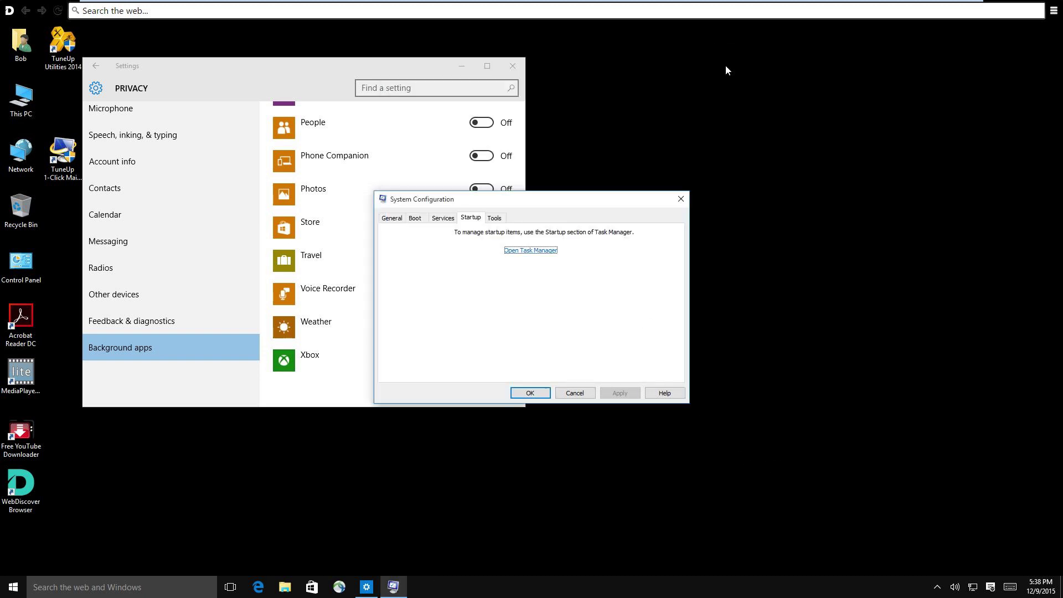
left_click(529, 392)
left_click(505, 66)
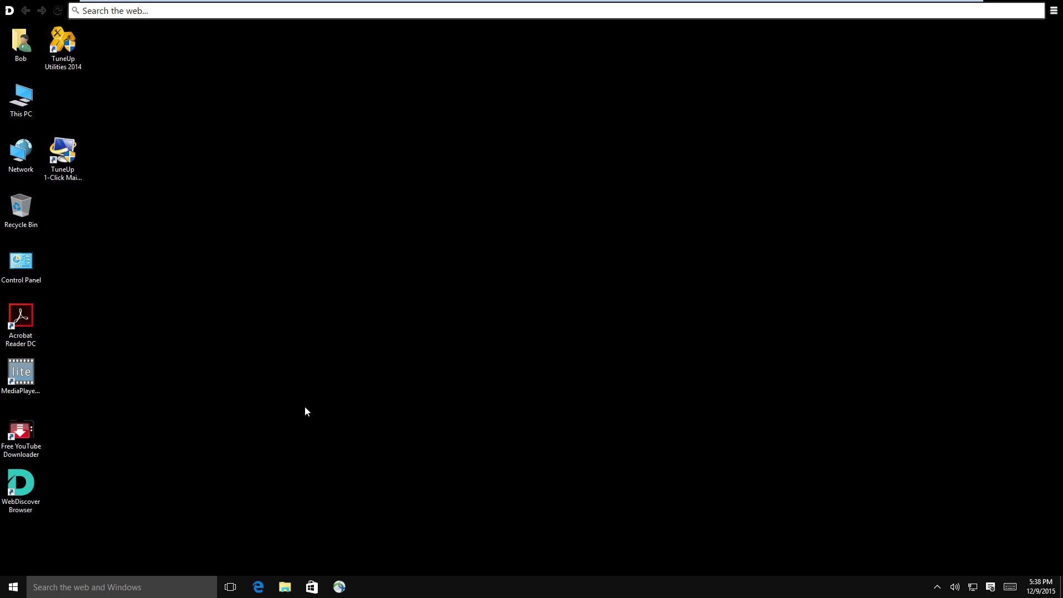
- Launch the Services console with services.msc and enlarge its window to show more of the list
left_click(64, 586)
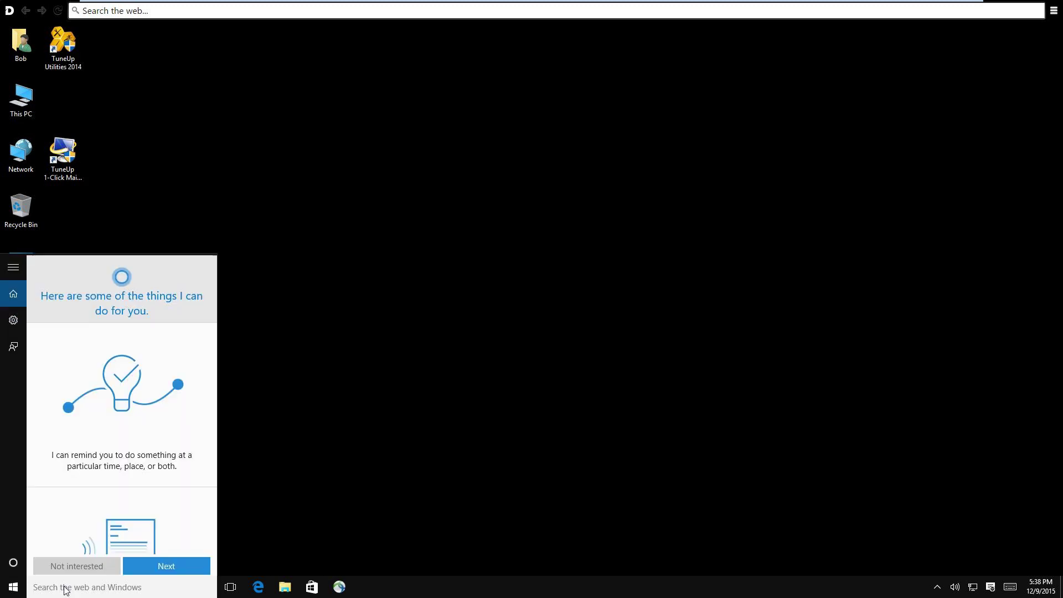
type("ser")
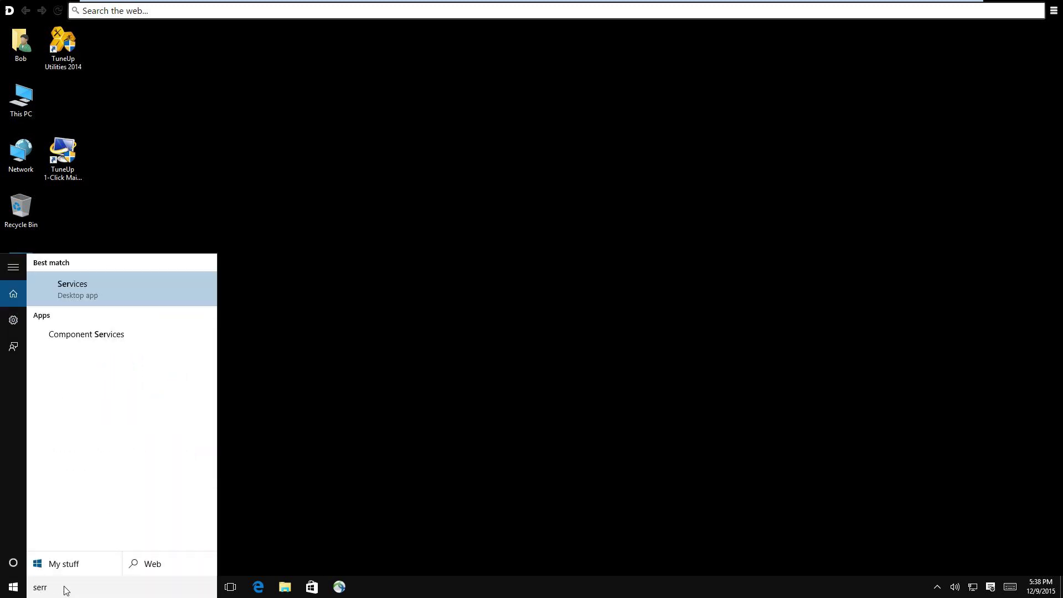
type("vices")
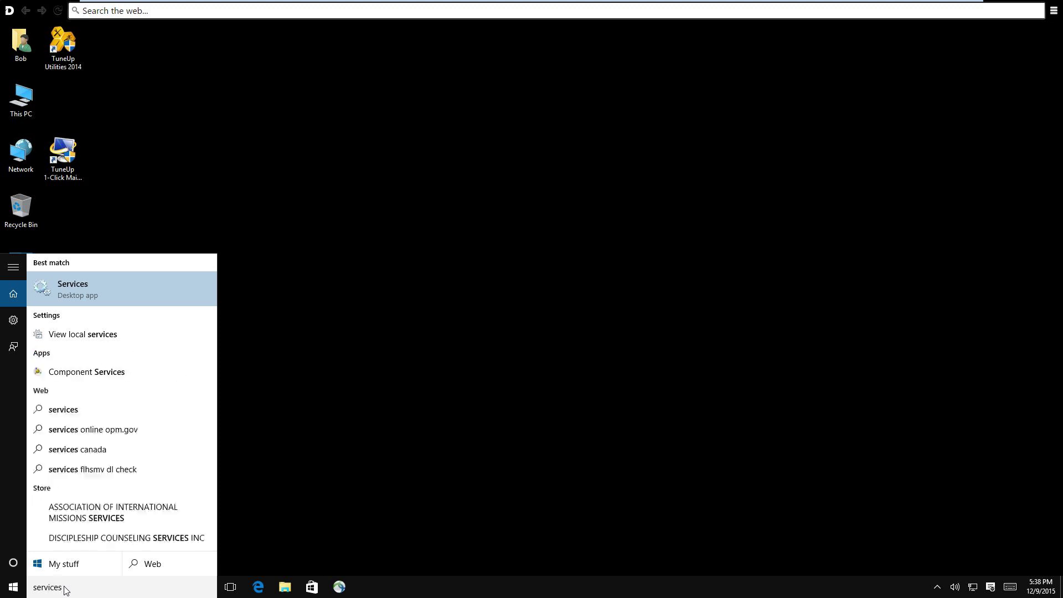
type(".msc")
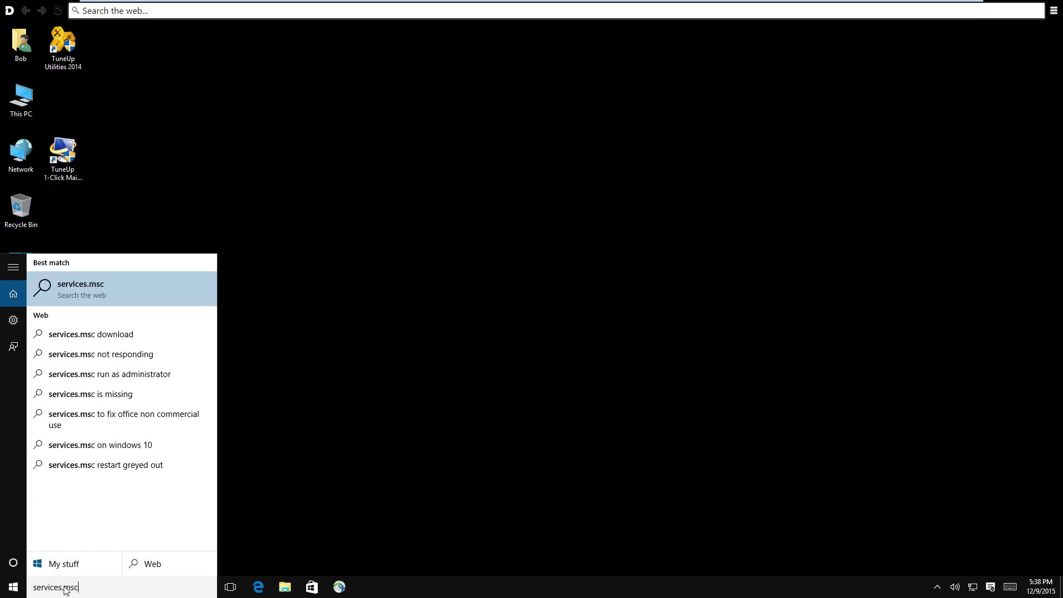
key("Return")
left_click(584, 310)
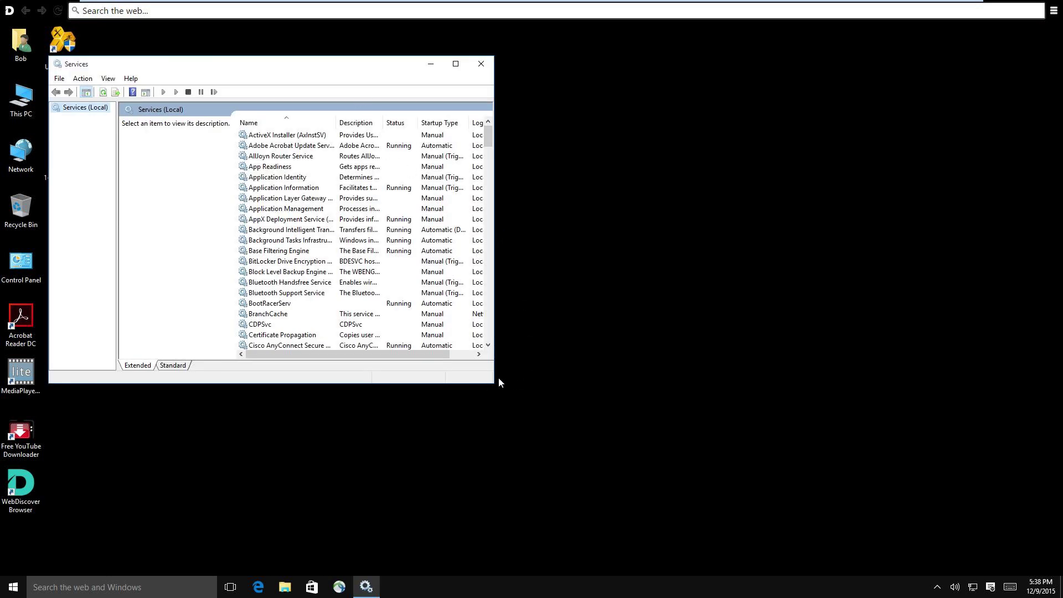
left_click_drag(493, 385, 807, 500)
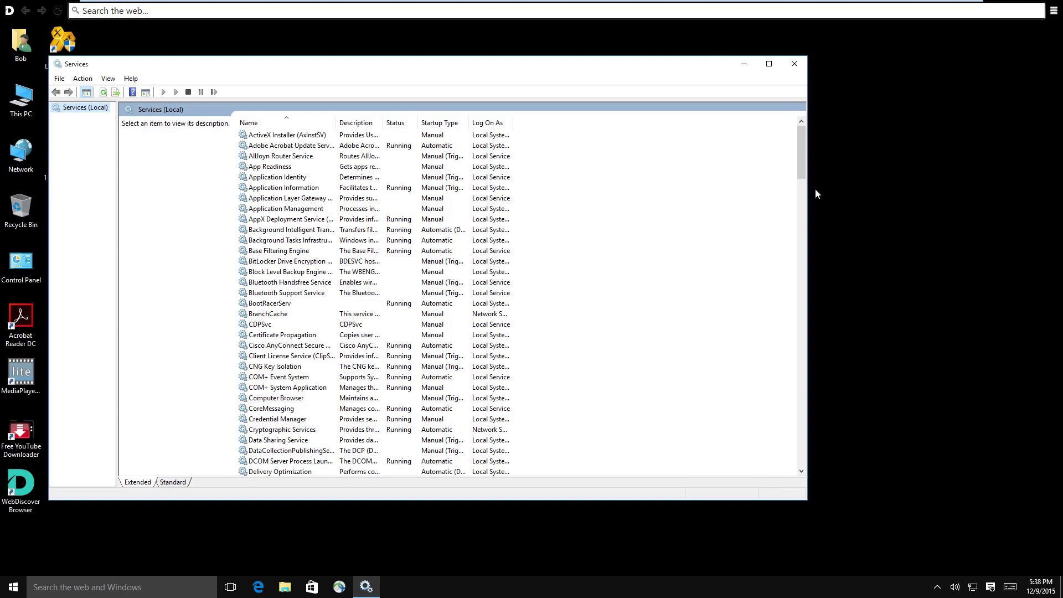
- Set the Windows Search service's startup type to Manual, apply the change, and stop the service
left_click_drag(802, 162, 332, 367)
scroll(327, 391, "down", 7)
left_click(340, 362)
scroll(343, 357, "down", 8)
left_click_drag(801, 228, 776, 466)
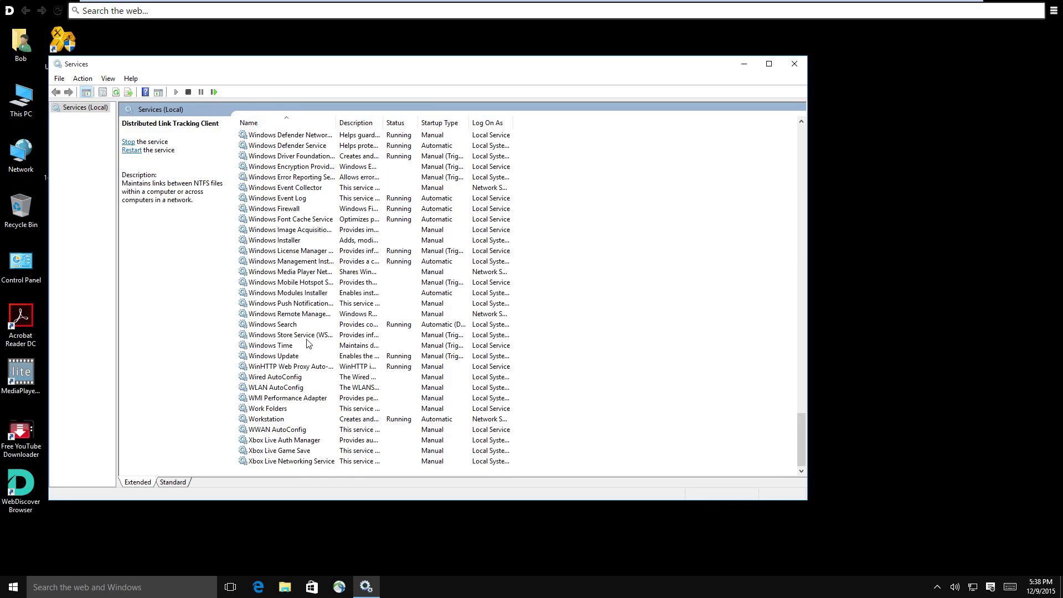
double_click(286, 324)
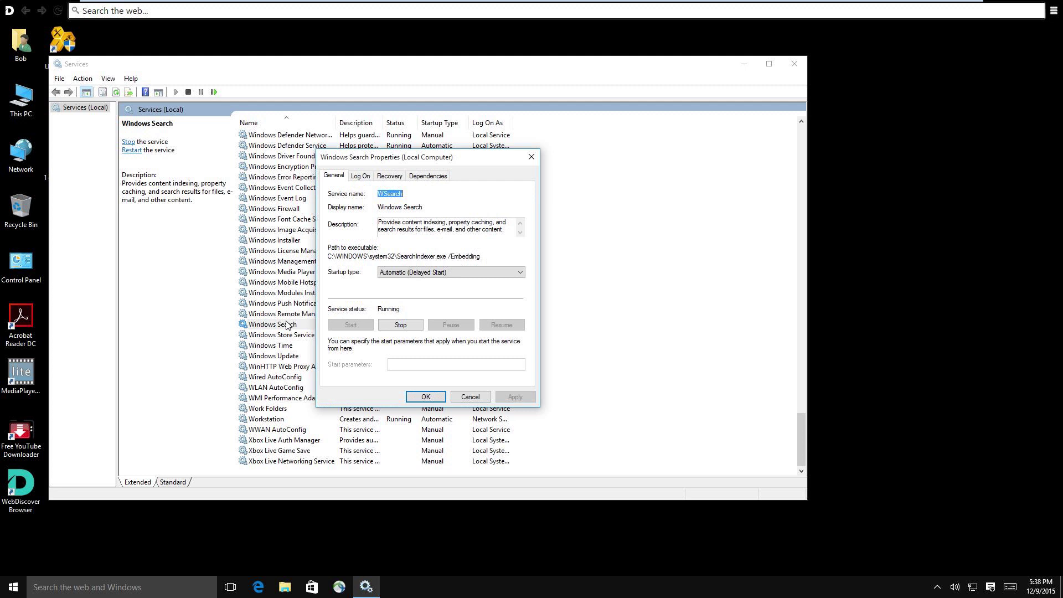
left_click(437, 275)
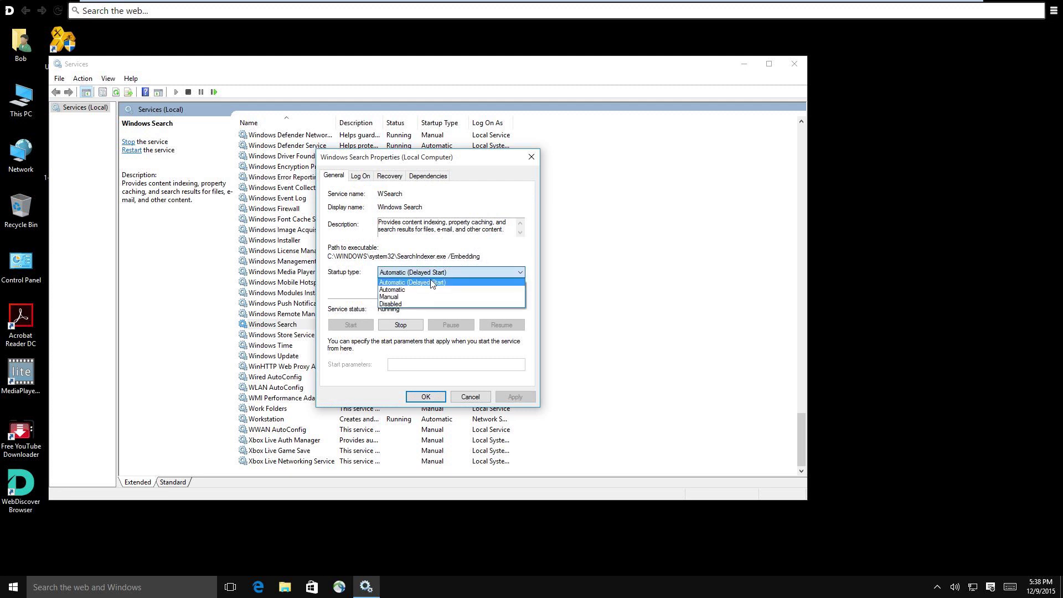
left_click(404, 301)
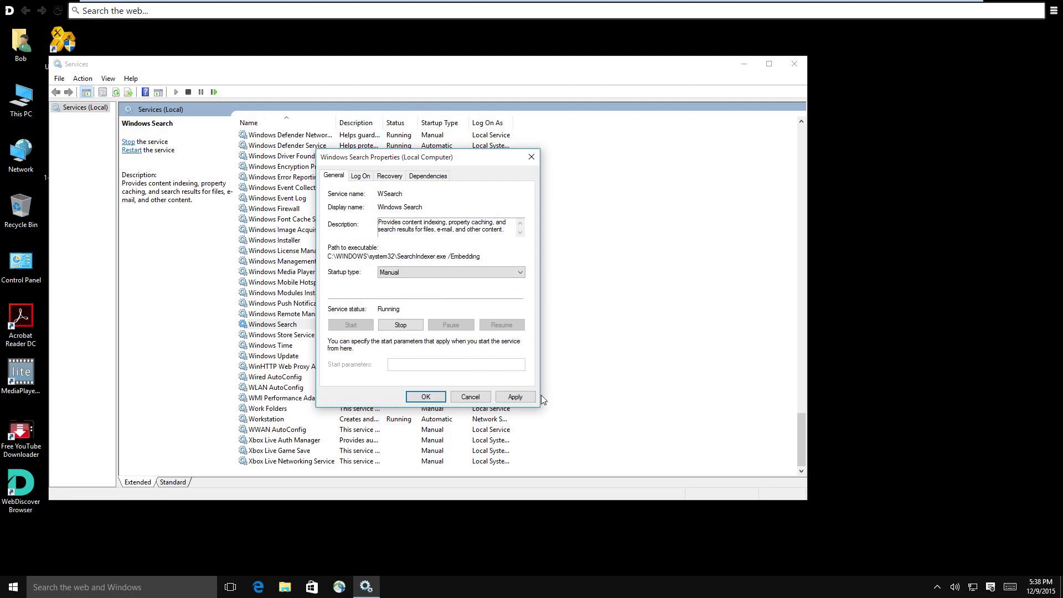
left_click(514, 397)
left_click(418, 326)
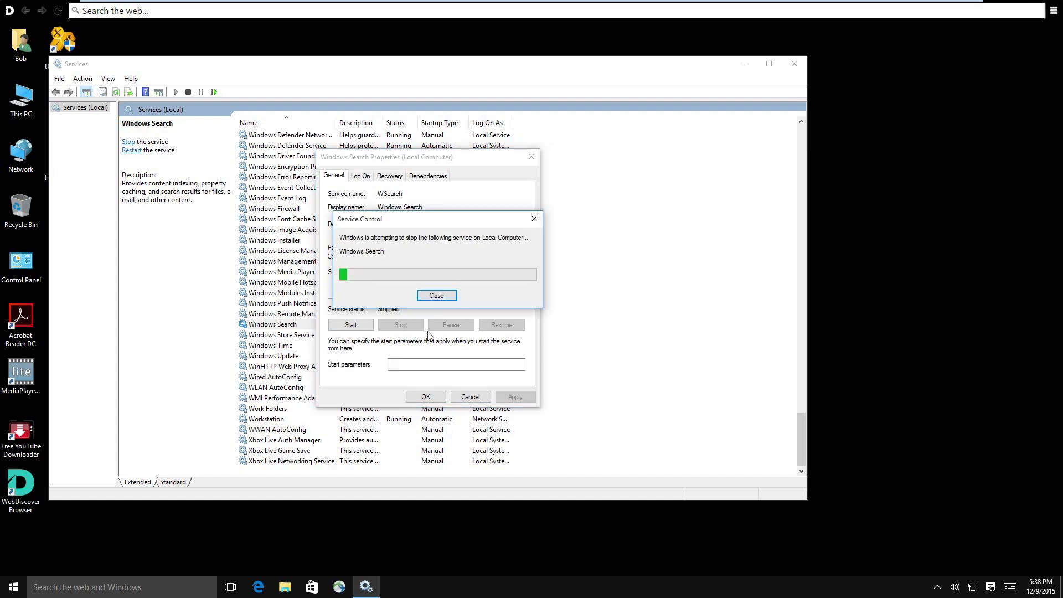
left_click(426, 396)
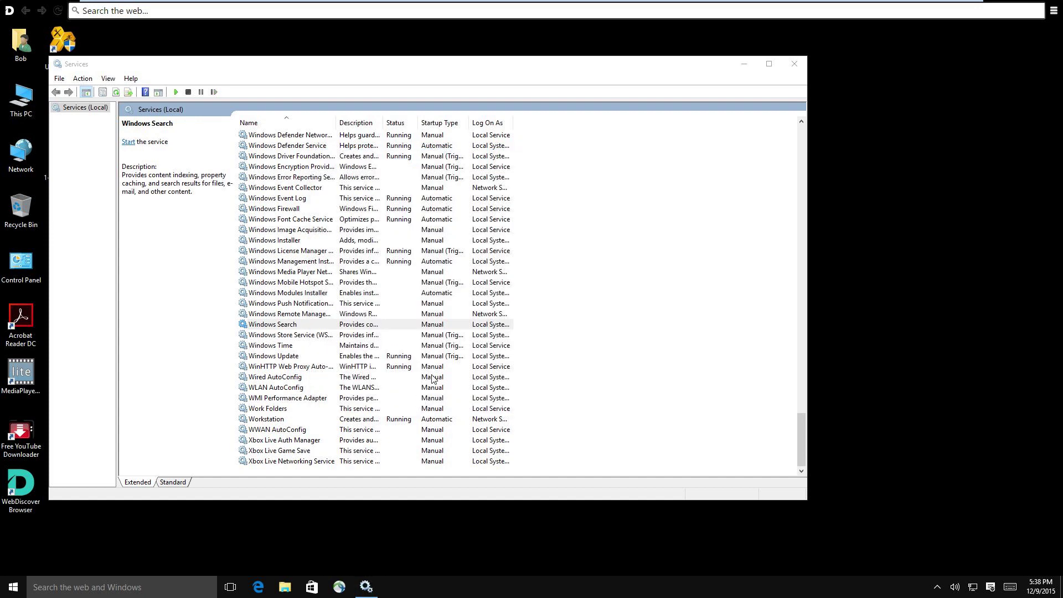
- Locate and select DataCollectionPublishingService in the services list
scroll(397, 294, "up", 15)
scroll(396, 293, "up", 20)
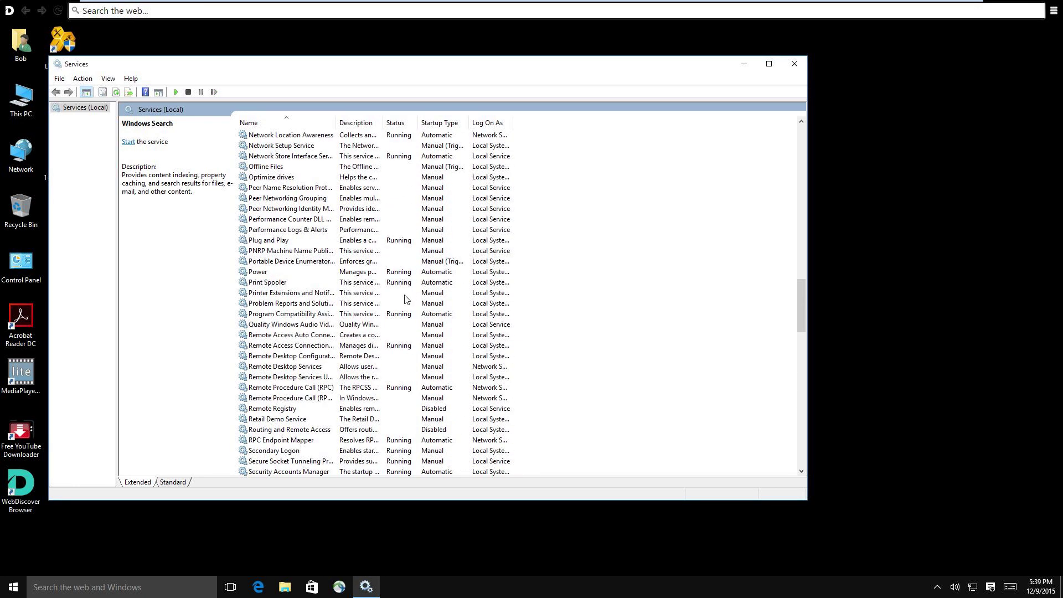
scroll(396, 288, "up", 16)
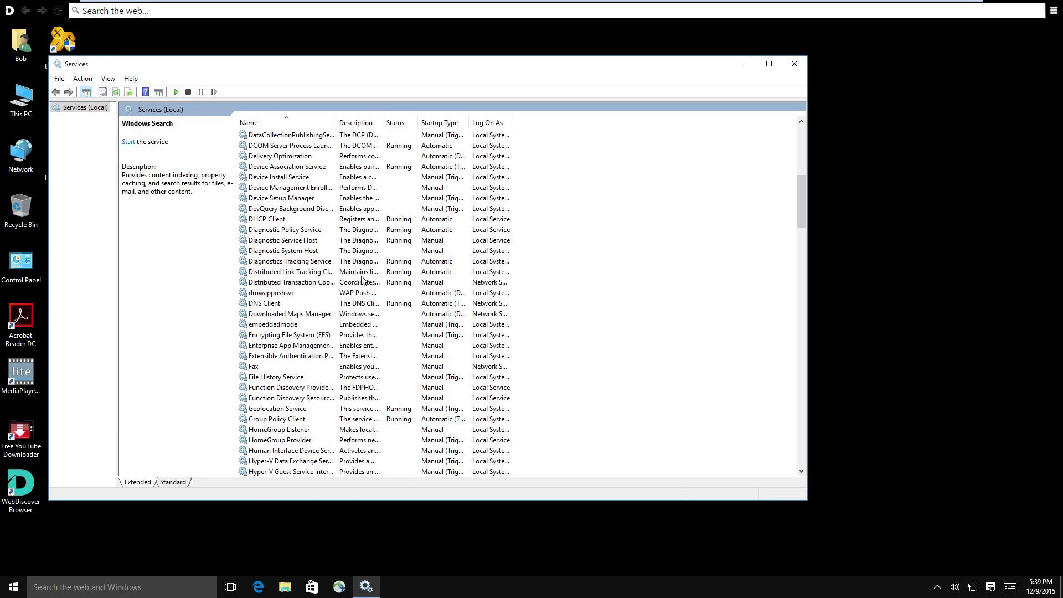
scroll(410, 296, "up", 2)
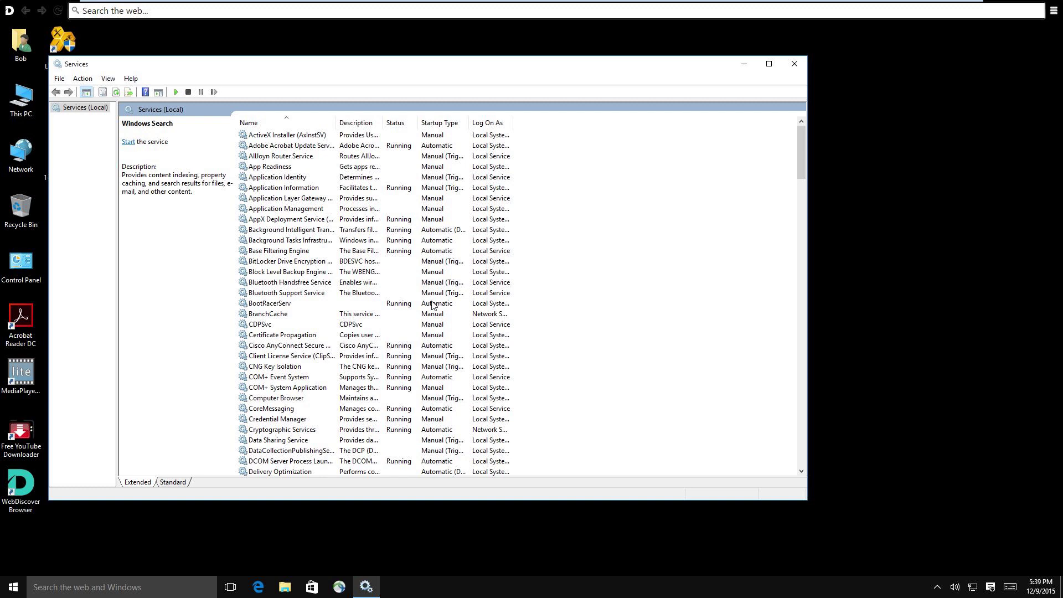
scroll(280, 360, "down", 3)
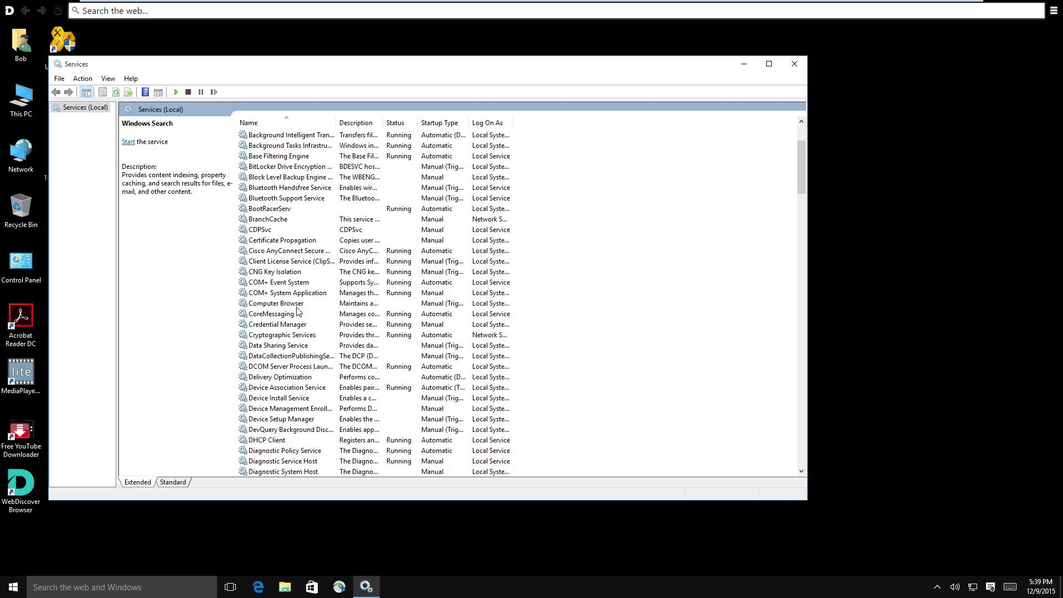
scroll(262, 277, "down", 2)
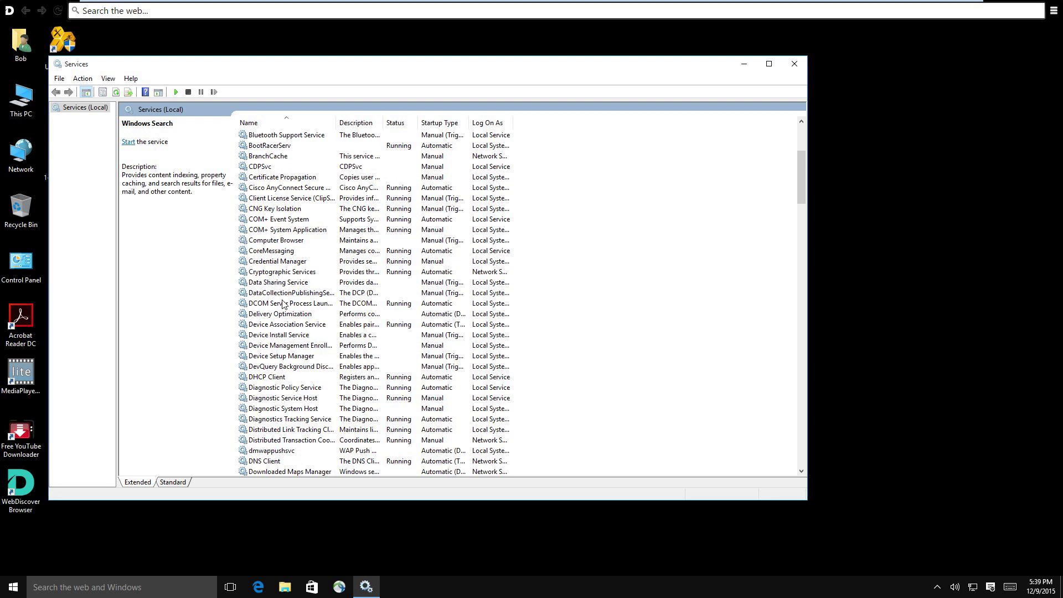
left_click(284, 293)
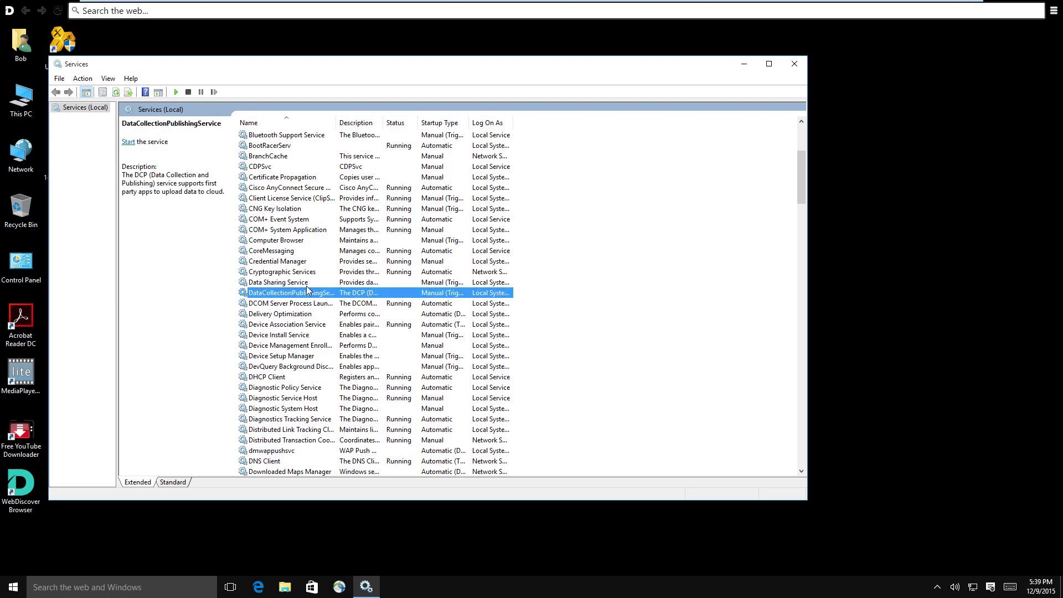
left_click(277, 123)
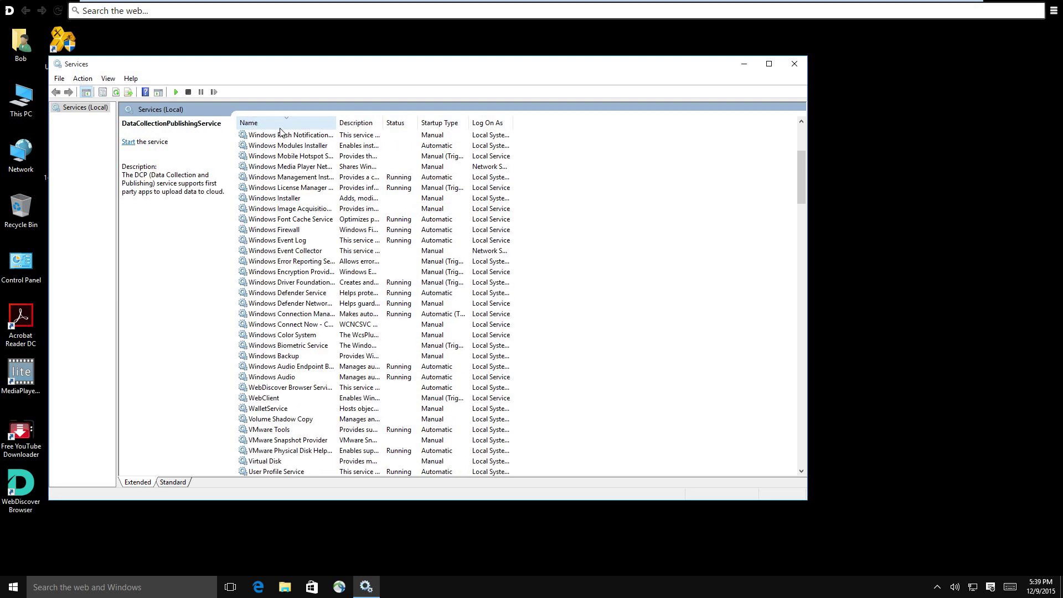
scroll(277, 131, "up", 5)
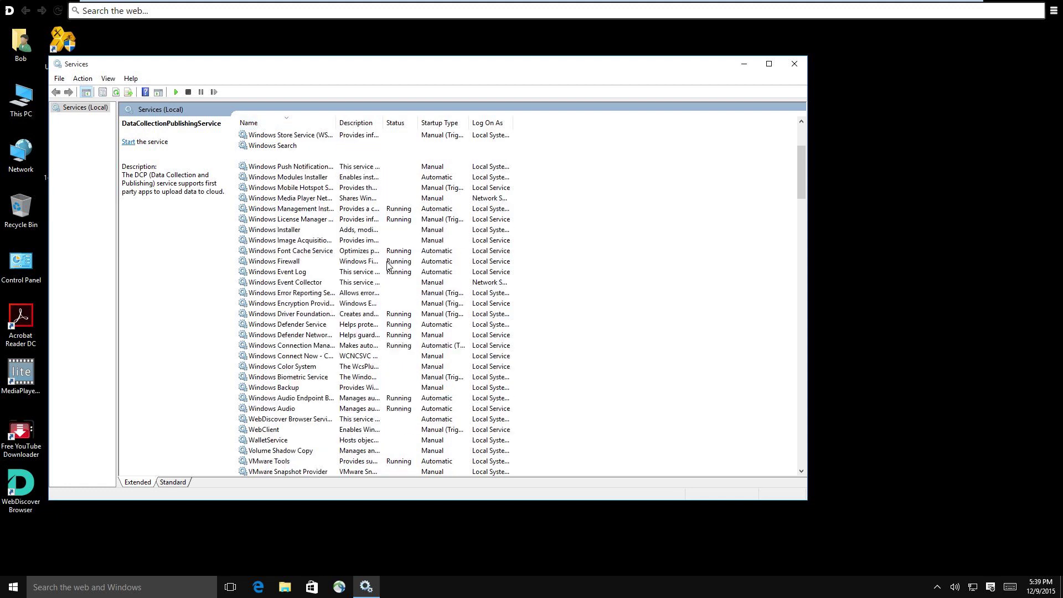
left_click(277, 124)
- Set the startup type of DataCollectionPublishingService to Disabled and apply the change
scroll(303, 341, "down", 2)
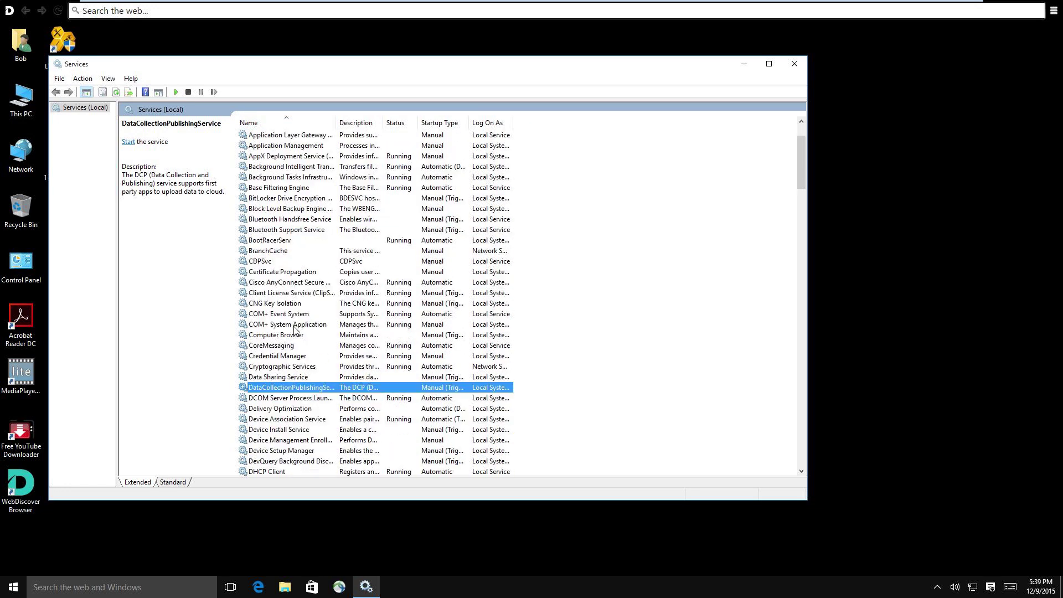
double_click(271, 389)
left_click(421, 272)
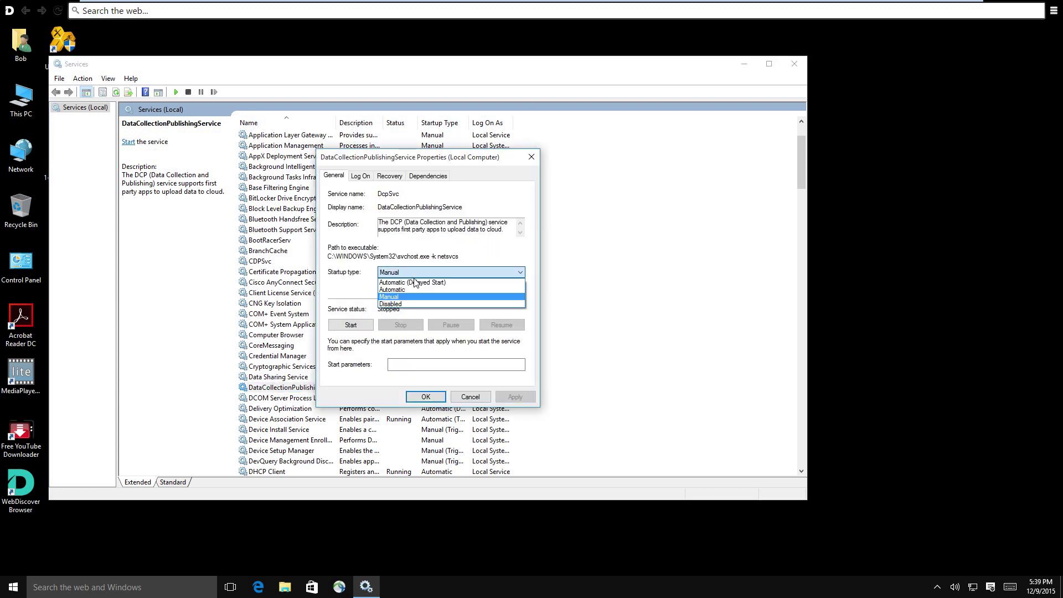
left_click(399, 305)
left_click(514, 397)
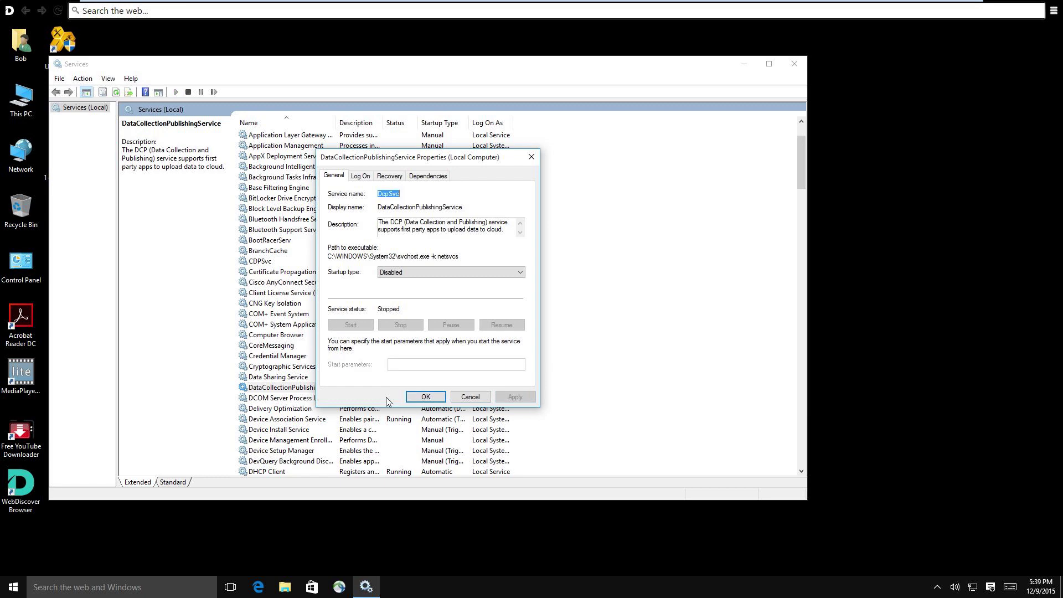
left_click(412, 397)
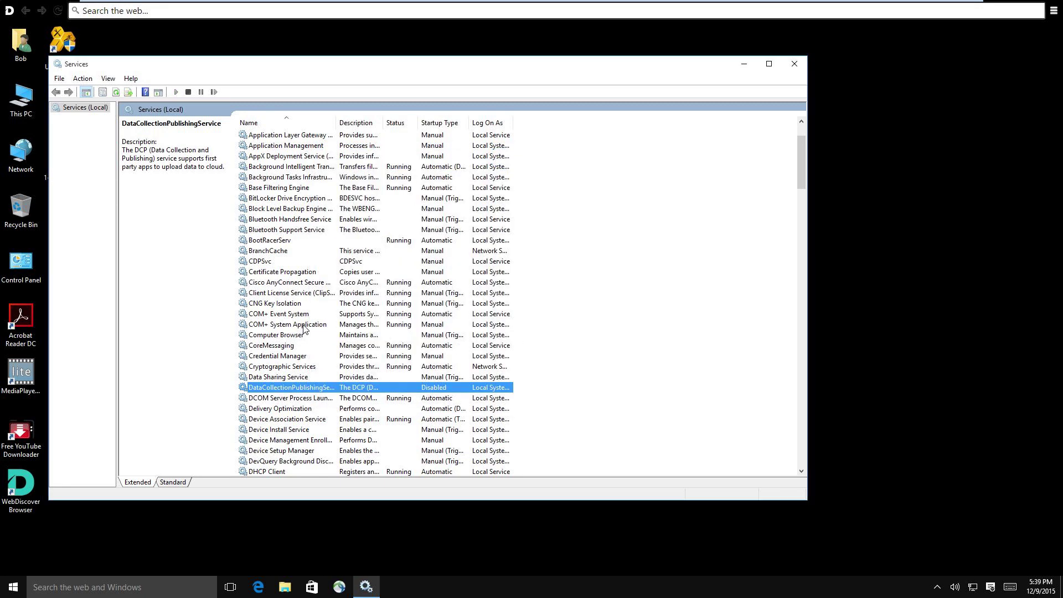
- Set the Data Sharing Service's startup type to Disabled and apply the change
scroll(303, 328, "down", 1)
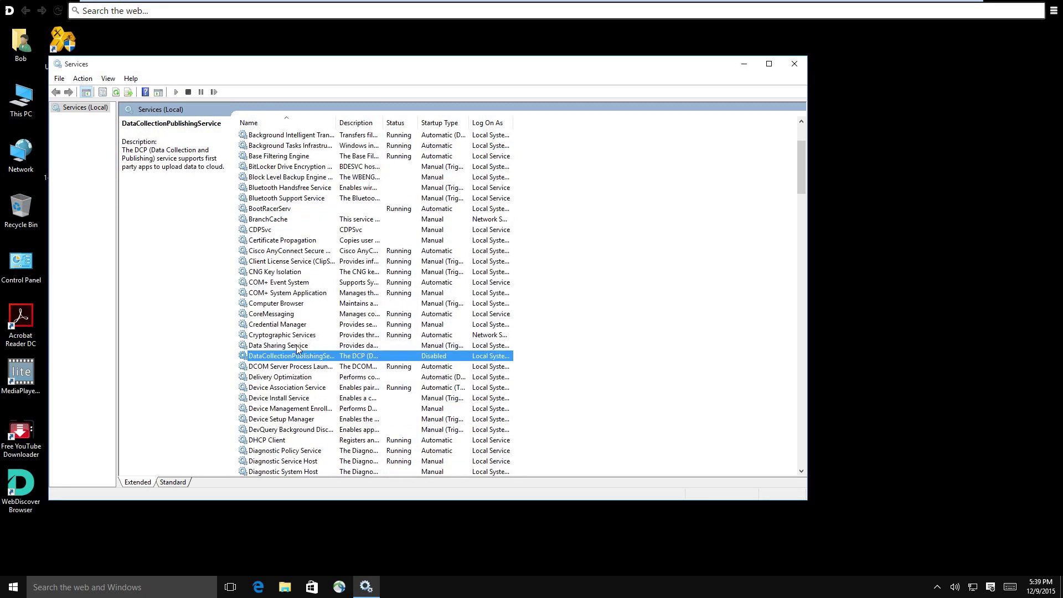
double_click(298, 345)
left_click(460, 396)
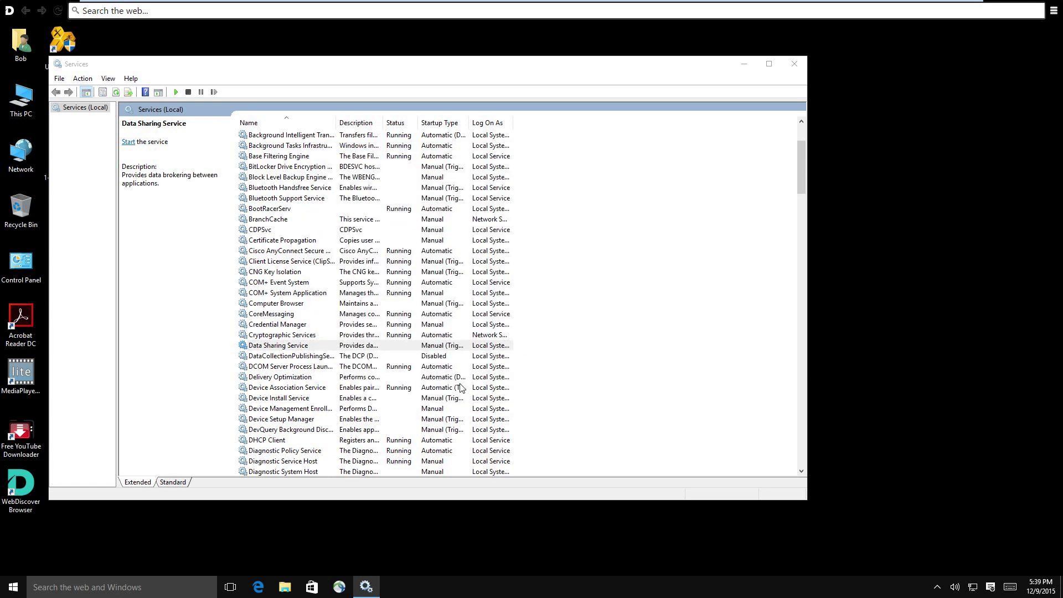
left_click(310, 348)
double_click(309, 349)
left_click(448, 272)
left_click(389, 308)
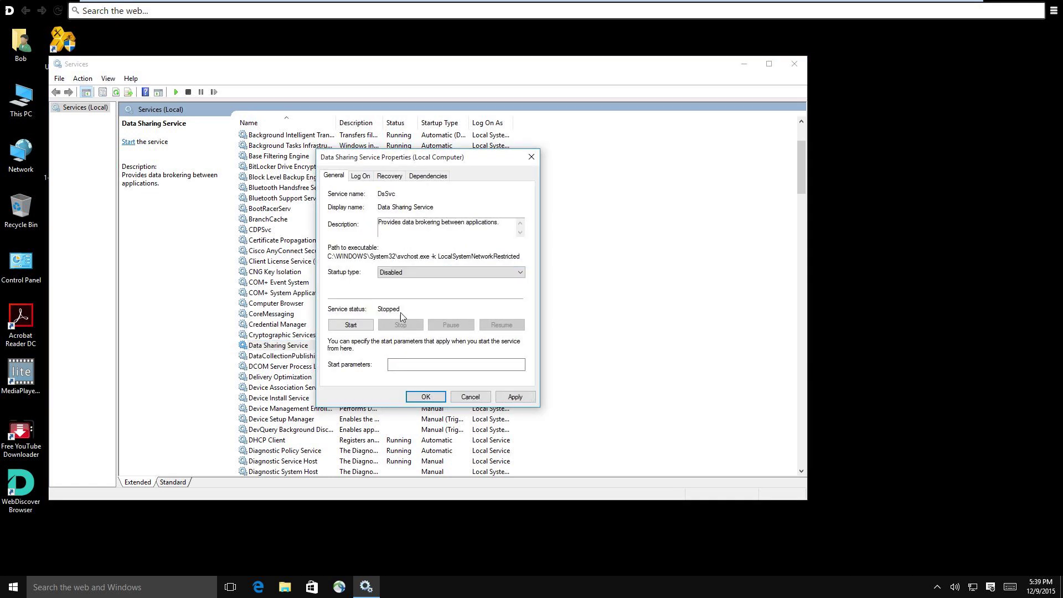
left_click(514, 396)
left_click(410, 397)
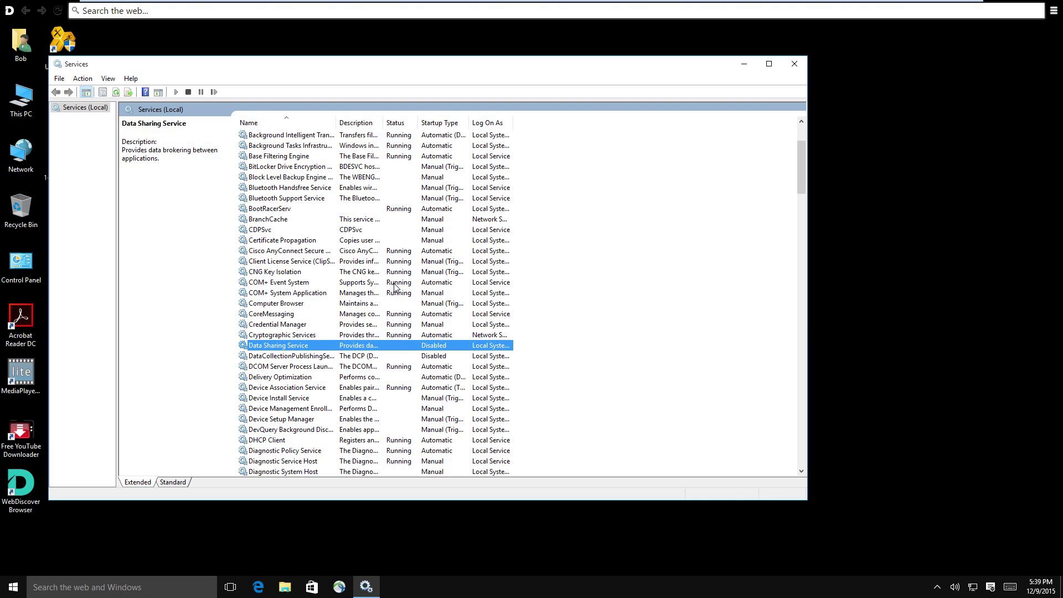
- Stop the Diagnostics Tracking Service and set its startup type to Disabled
scroll(332, 445, "down", 1)
double_click(323, 452)
left_click(418, 324)
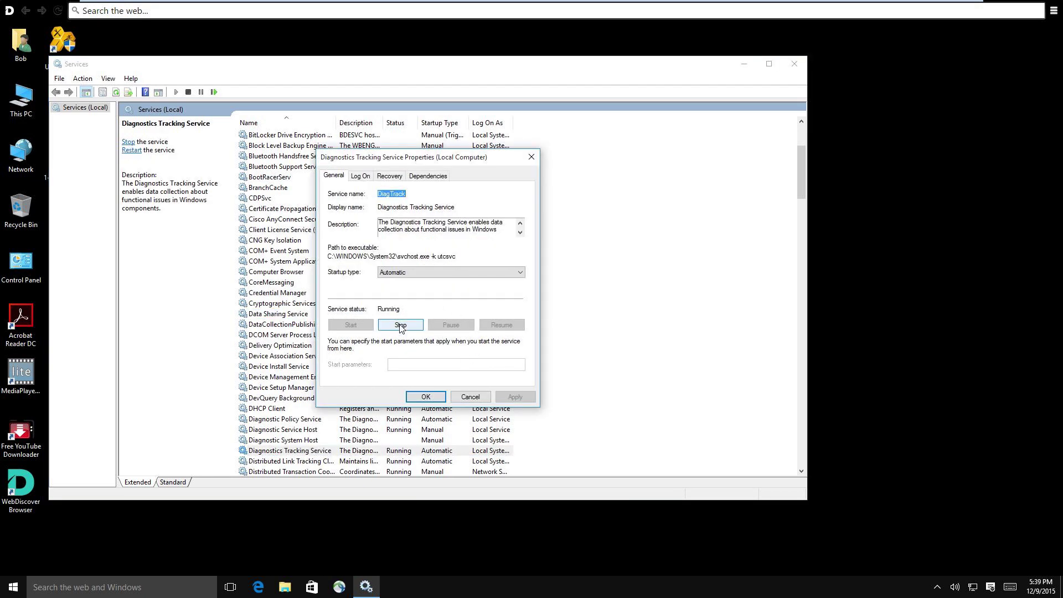
left_click(486, 271)
left_click(412, 303)
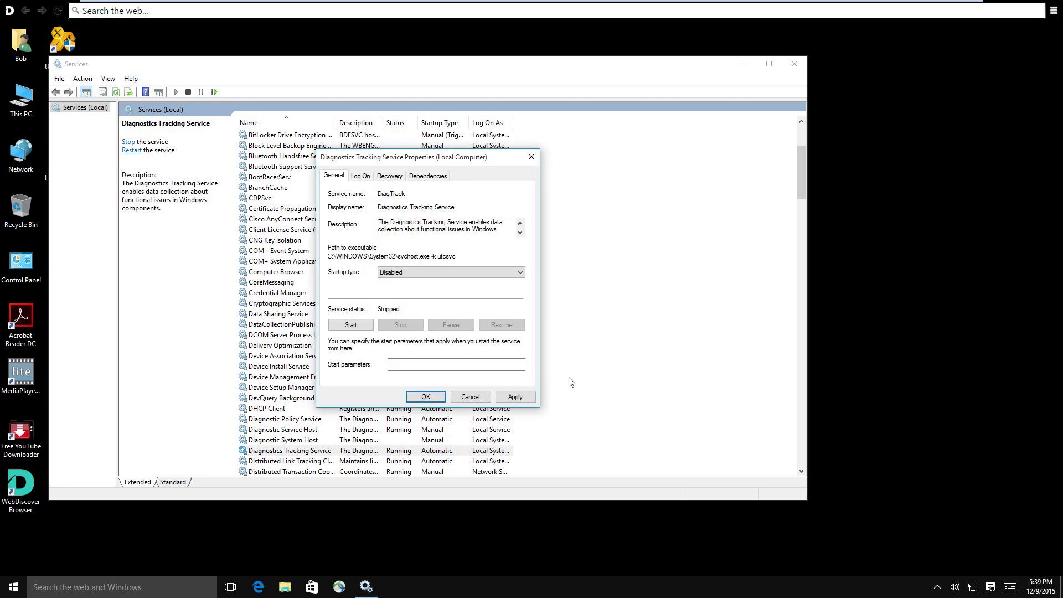
left_click(514, 397)
left_click(425, 396)
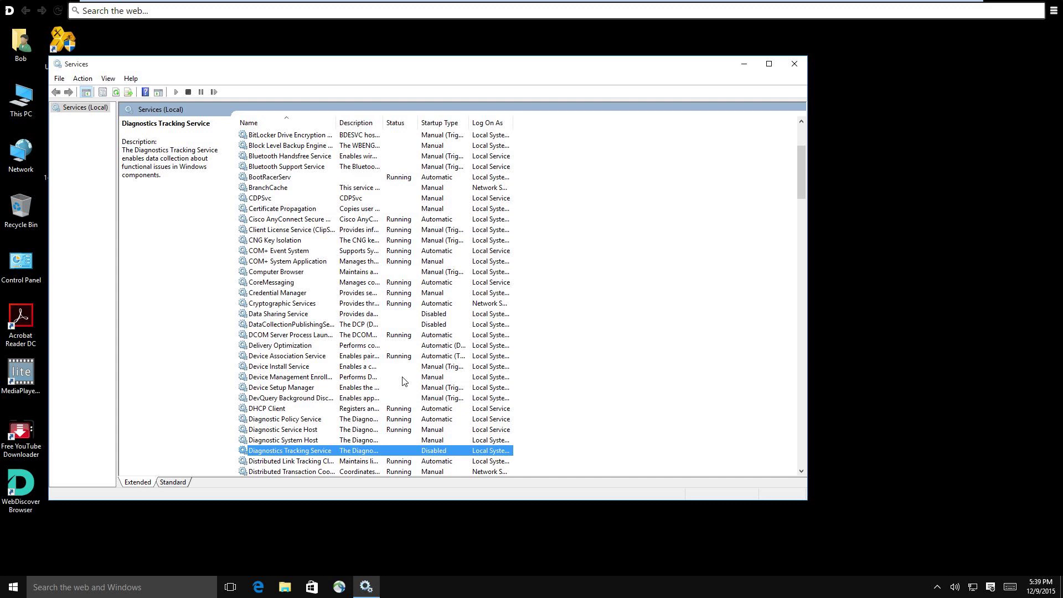
- Set the dmwappushsvc service's startup type to Disabled, apply the change, and close the Services console
scroll(404, 381, "down", 3)
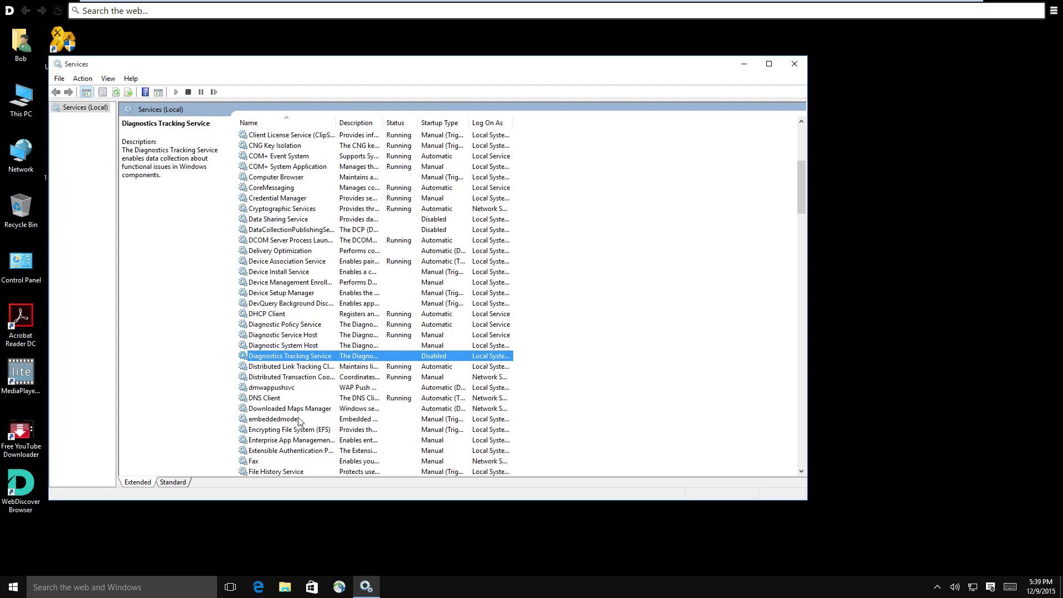
left_click(276, 388)
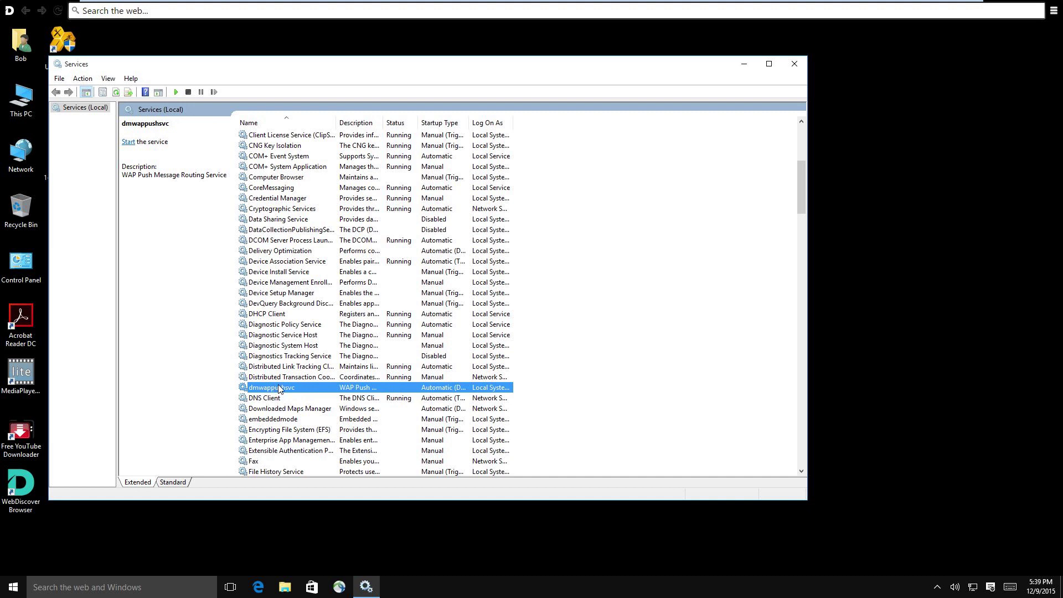
double_click(332, 389)
left_click(448, 271)
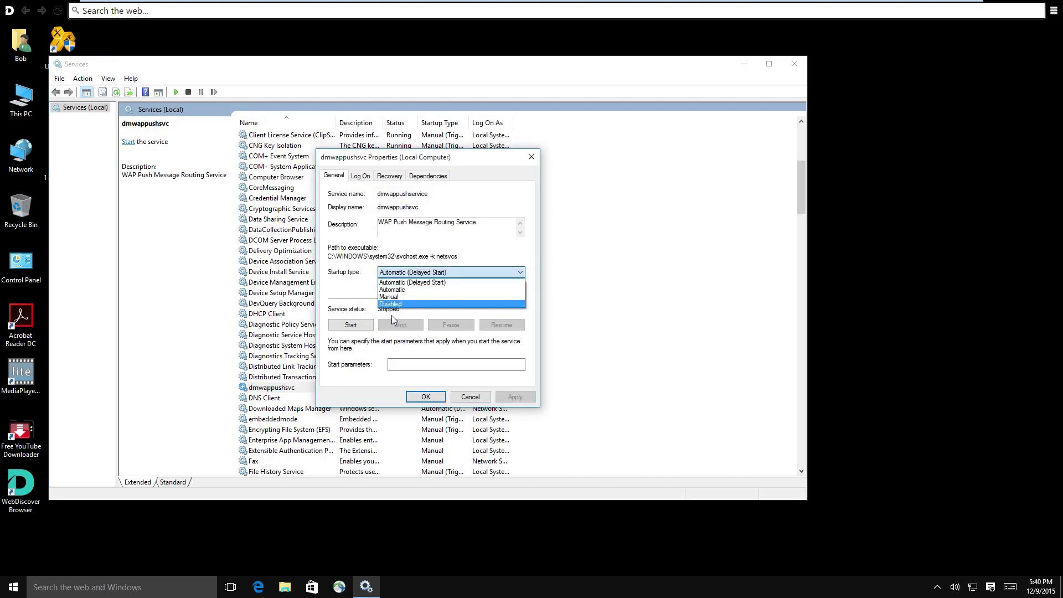
left_click(393, 304)
left_click(515, 396)
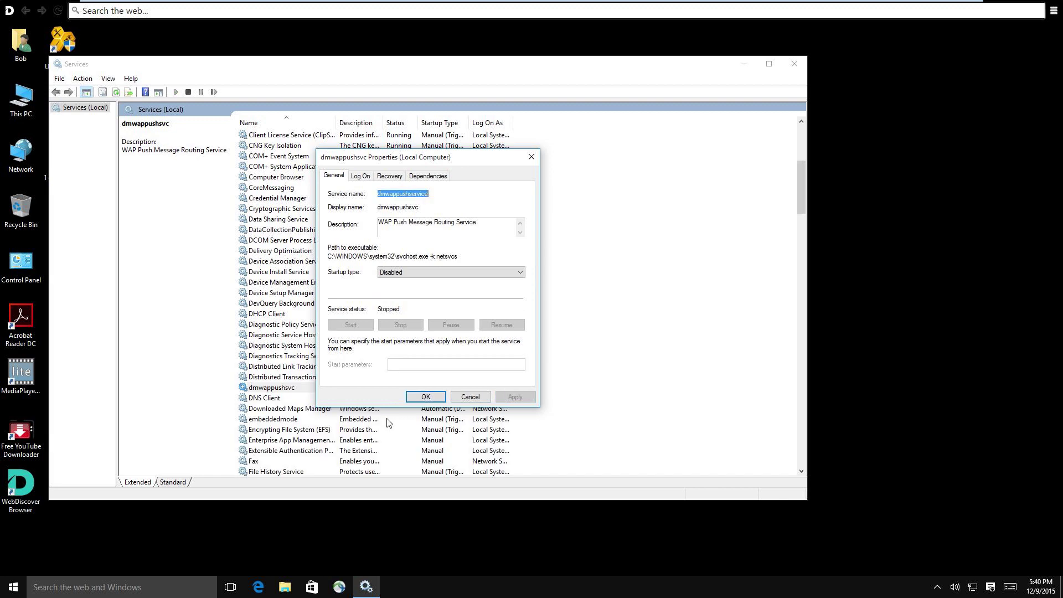
left_click(427, 396)
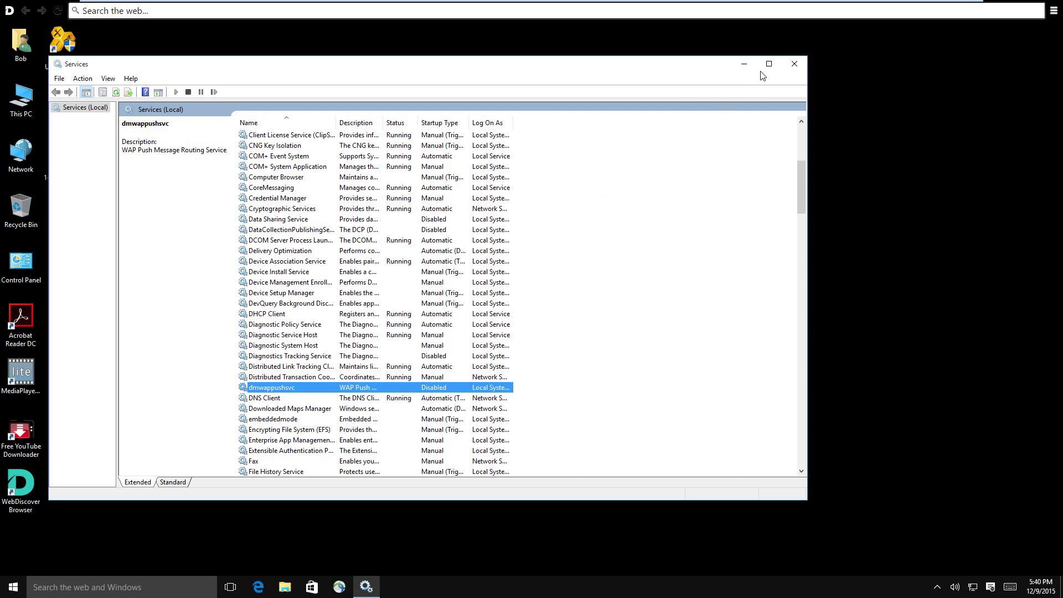
left_click(794, 64)
- Launch Microsoft Edge, reposition its window, and open the malwarebytes.org website
left_click(258, 586)
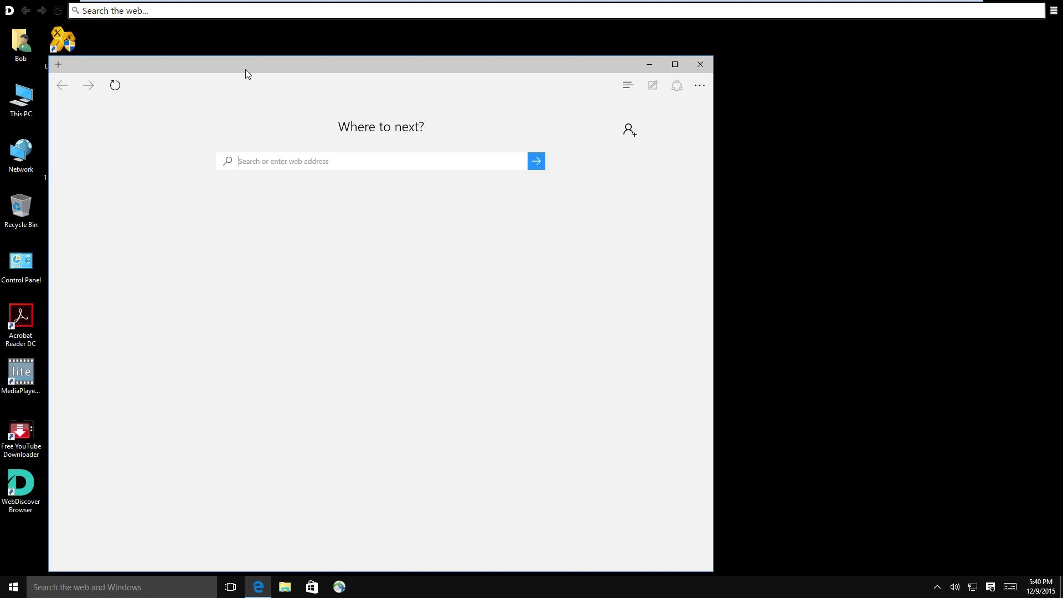
left_click_drag(244, 71, 389, 64)
left_click(419, 153)
type("malwarebytes")
key("Return")
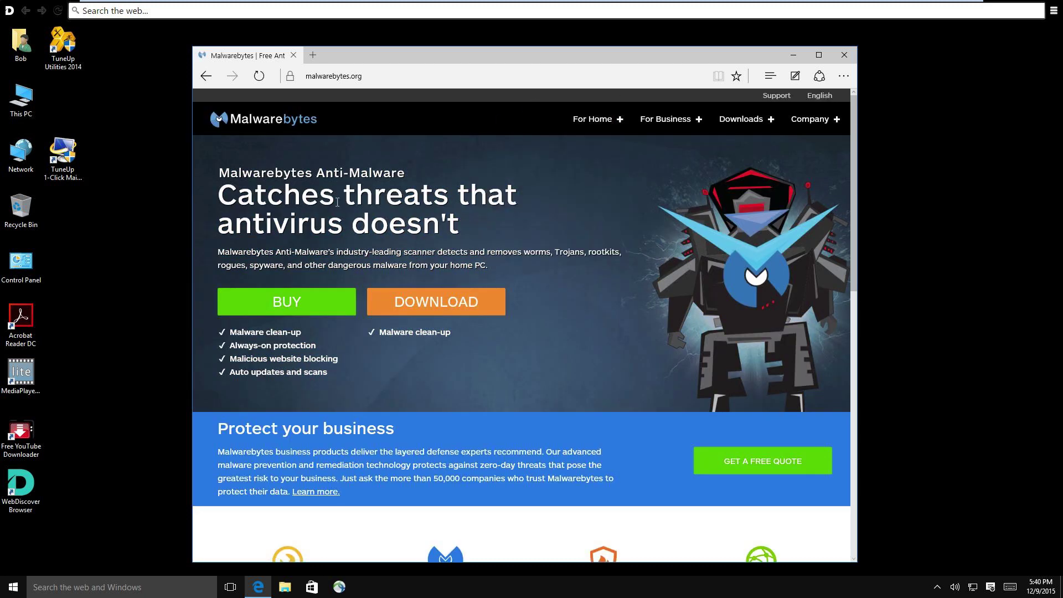
- Download the free home version of Malwarebytes Anti-Malware and run its installer
left_click(425, 302)
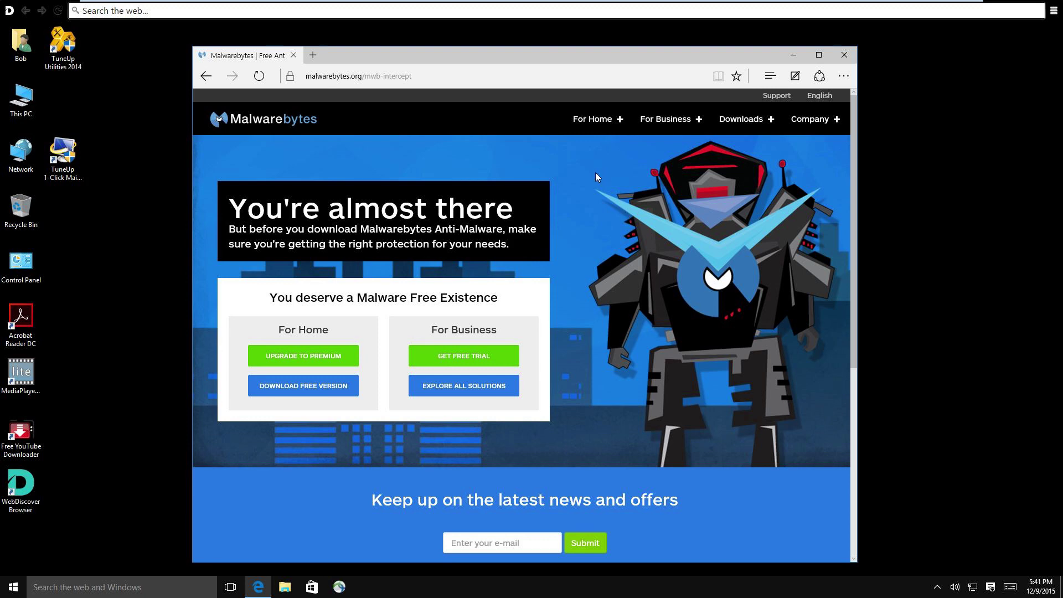
scroll(595, 174, "down", 3)
scroll(637, 244, "up", 3)
left_click(294, 399)
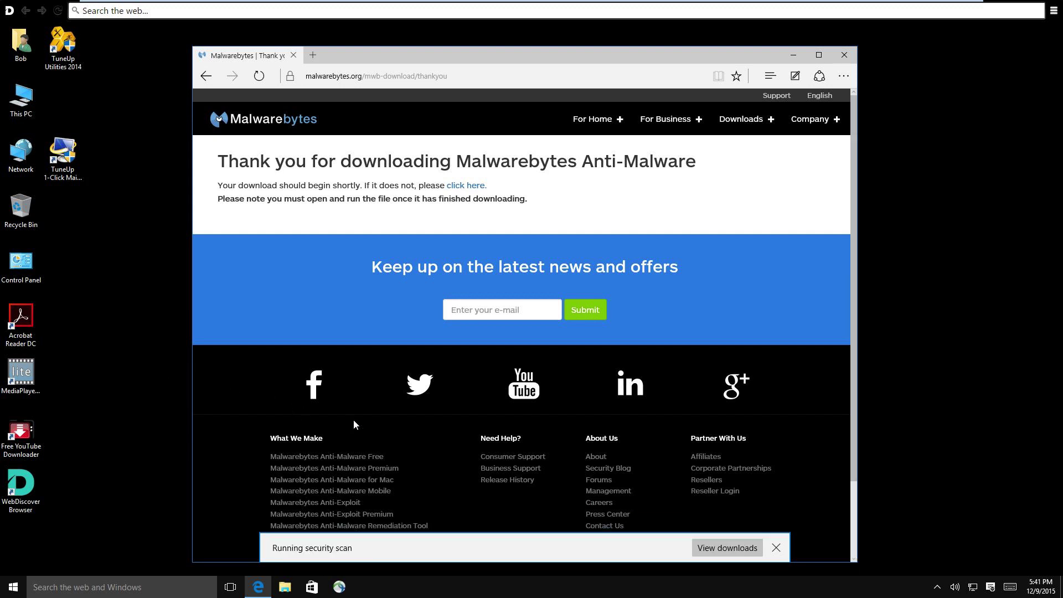
left_click(669, 545)
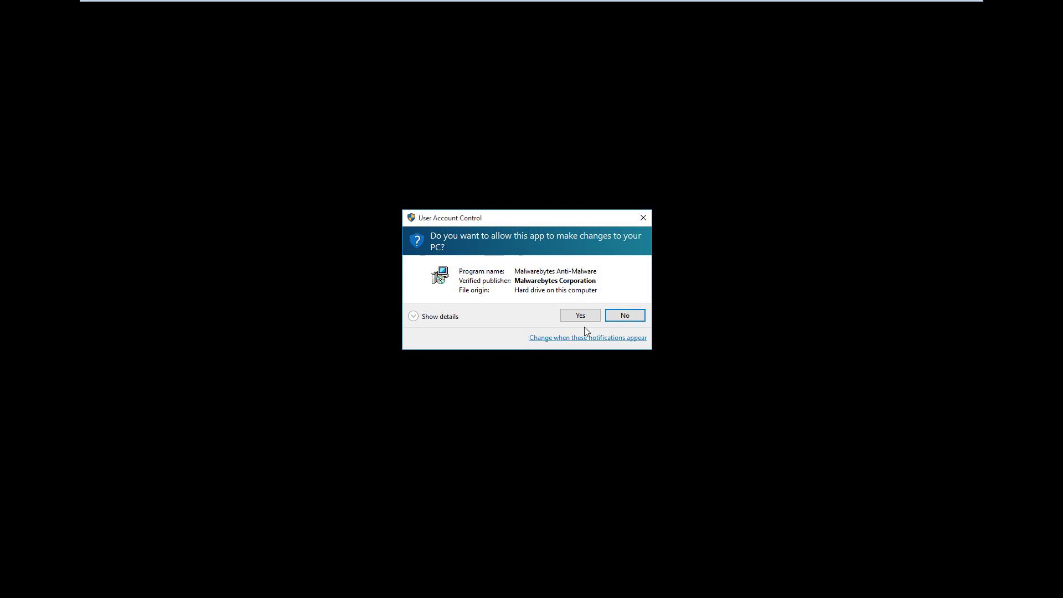
- Allow the Malwarebytes Anti-Malware installer to make changes, accept the license agreement, and install it with the default setup options
left_click(583, 314)
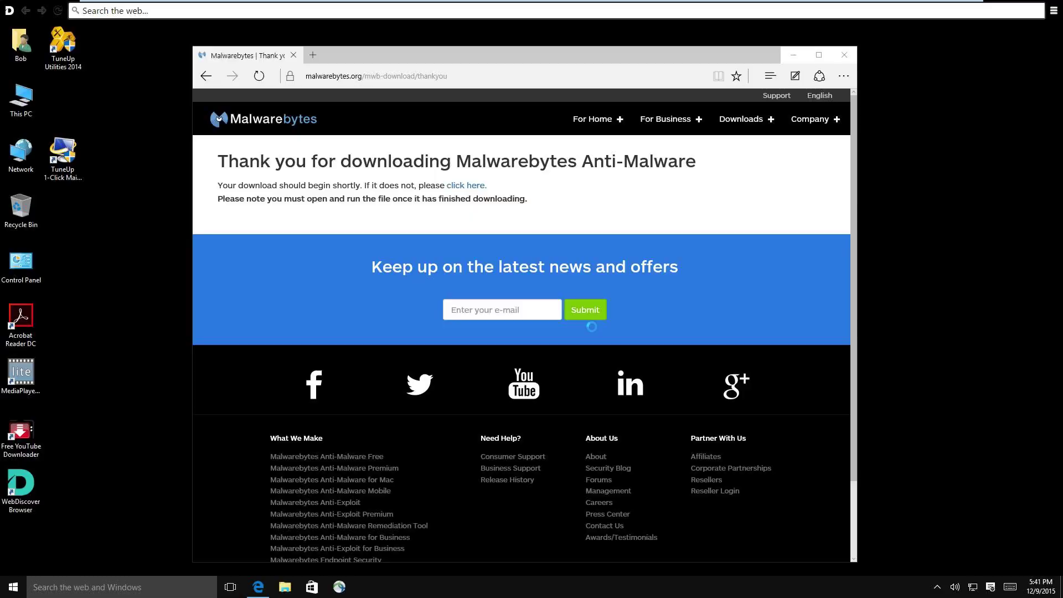
left_click(532, 331)
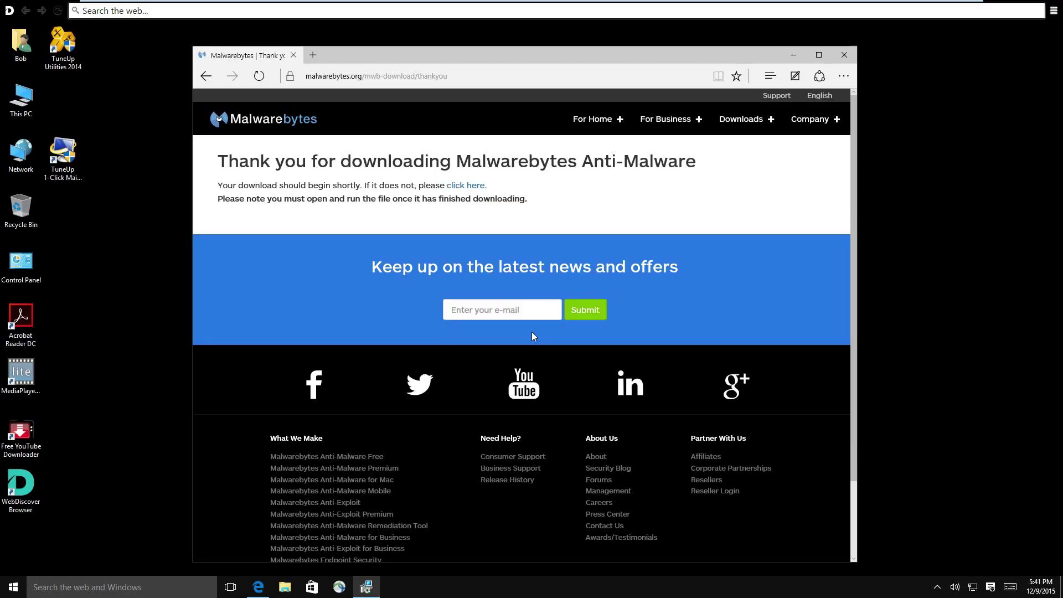
left_click(593, 391)
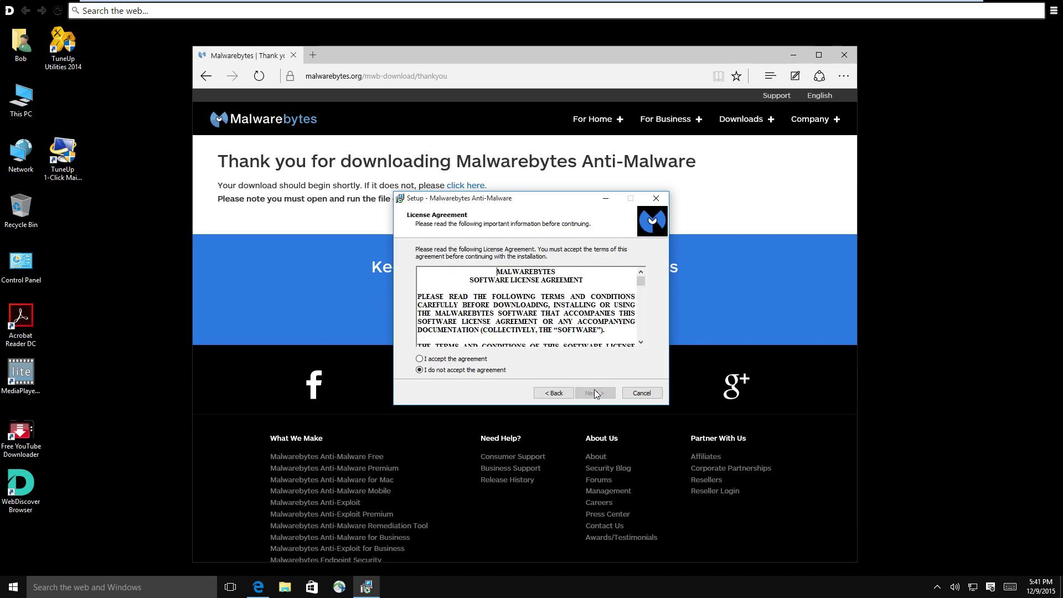
left_click(477, 359)
left_click(588, 392)
left_click(588, 391)
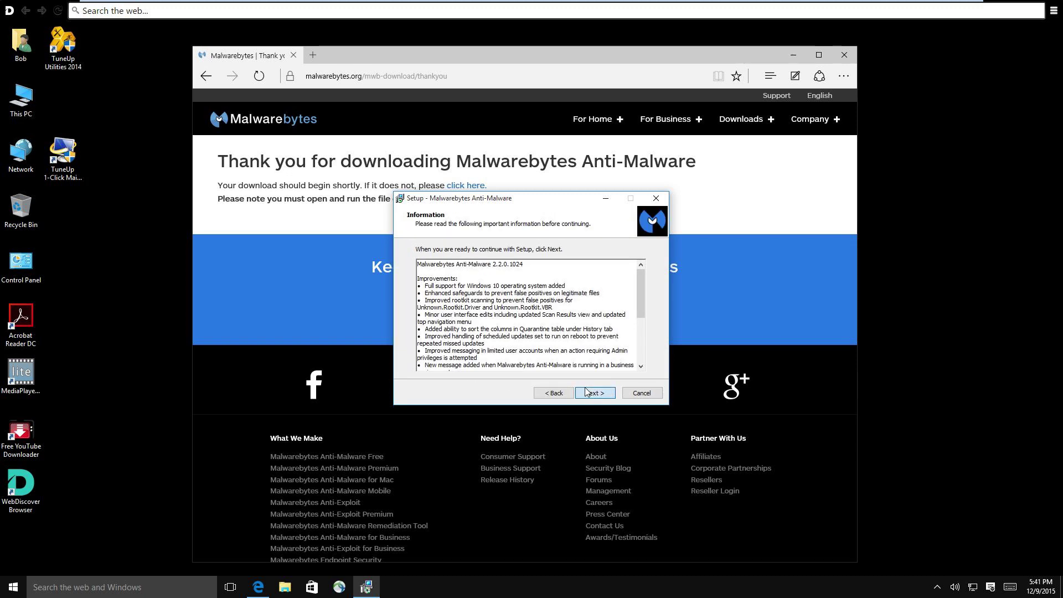
left_click(587, 391)
left_click(587, 392)
left_click(587, 392)
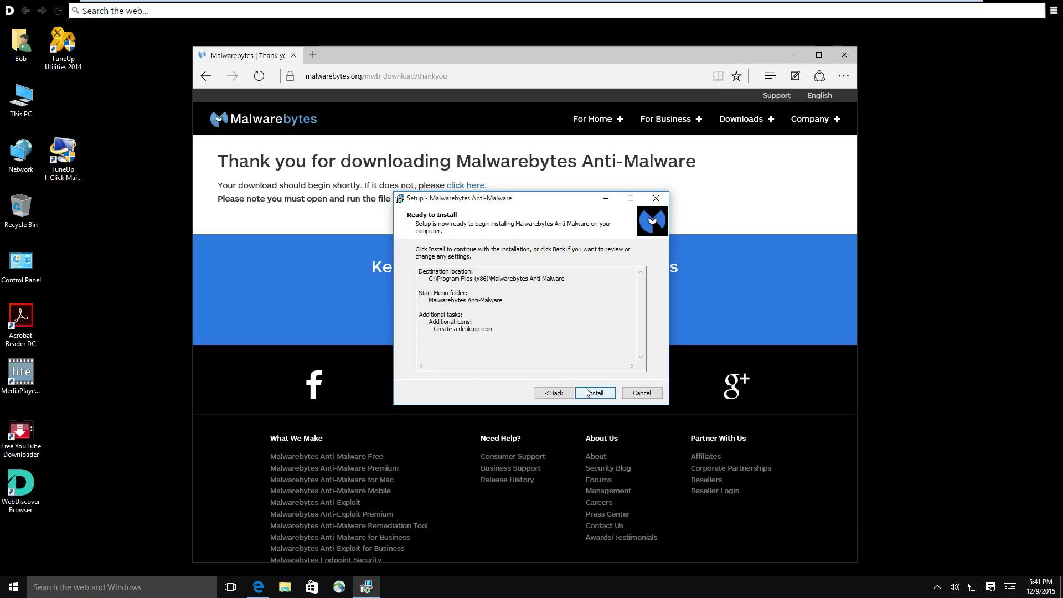
left_click(587, 391)
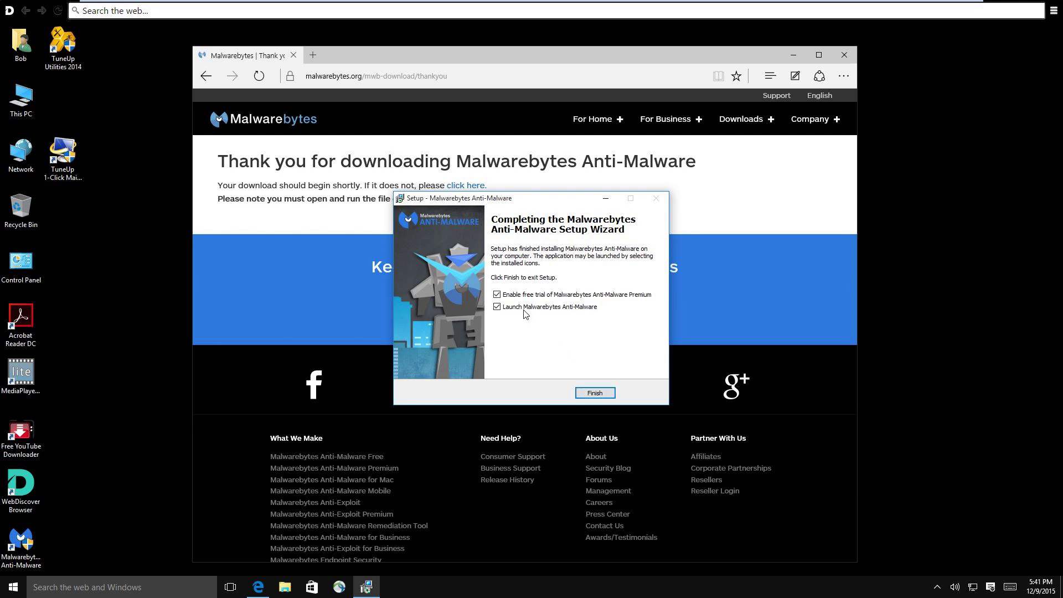
- Finish the setup with the Premium free trial disabled and Malwarebytes set to launch, and close the browser
left_click(505, 297)
left_click(591, 394)
left_click(843, 57)
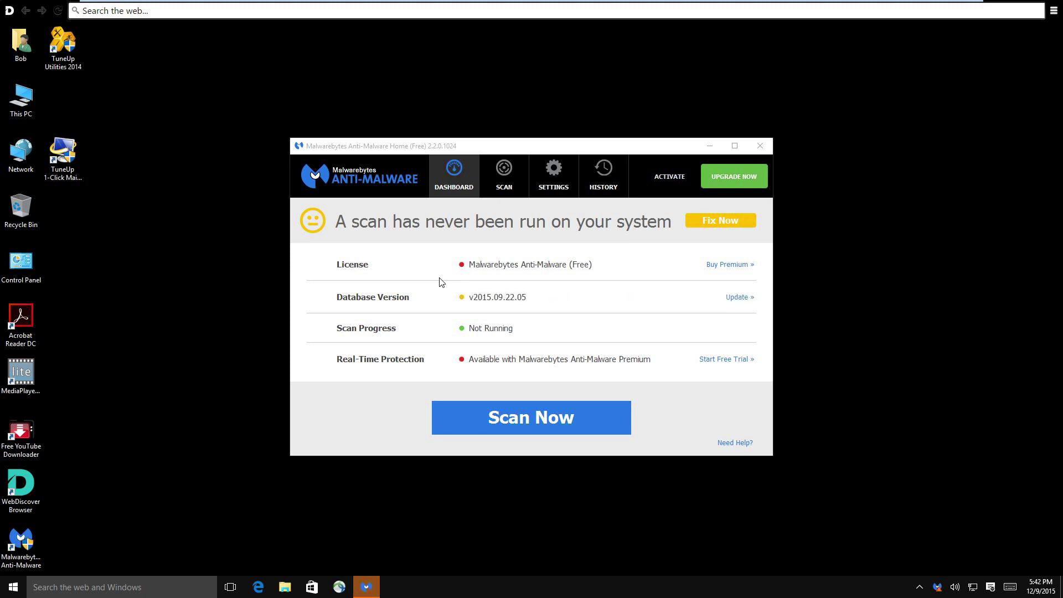
- Update the Malwarebytes database and start a custom scan of drive C: with rootkit scanning enabled
left_click(729, 298)
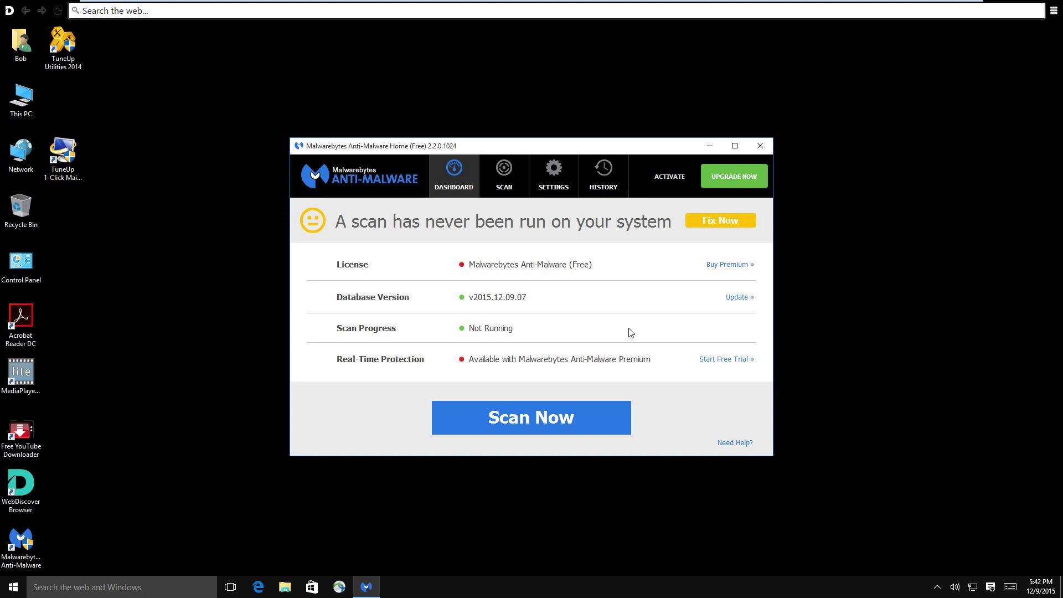
left_click(504, 194)
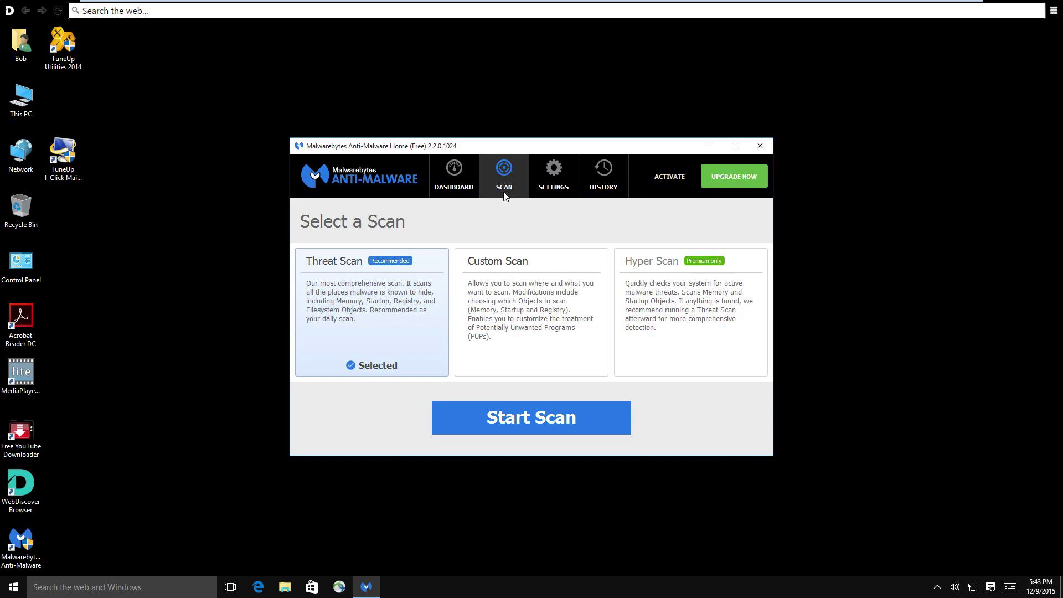
left_click(506, 313)
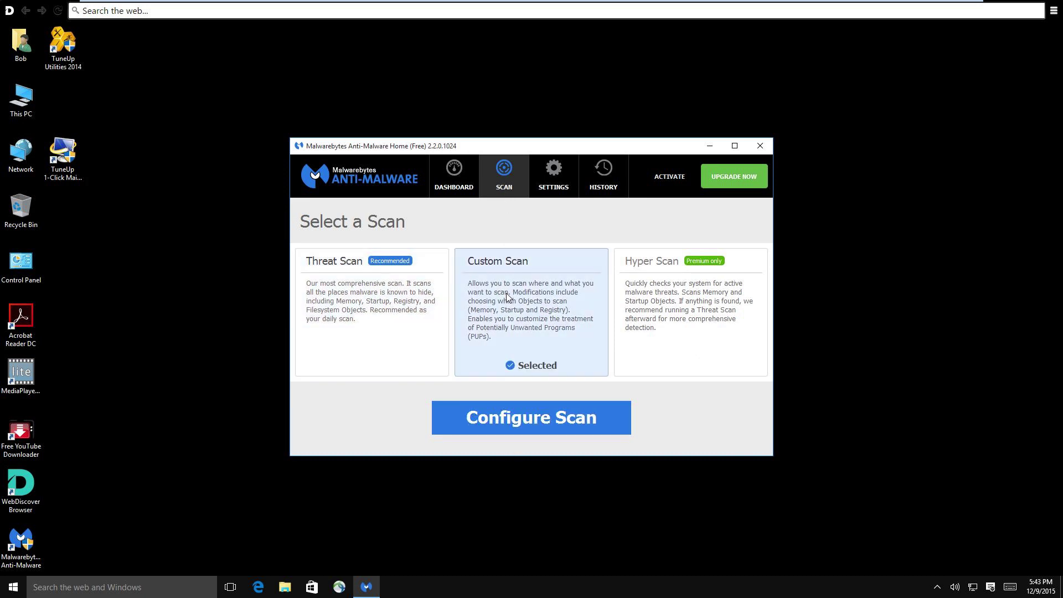
left_click(537, 425)
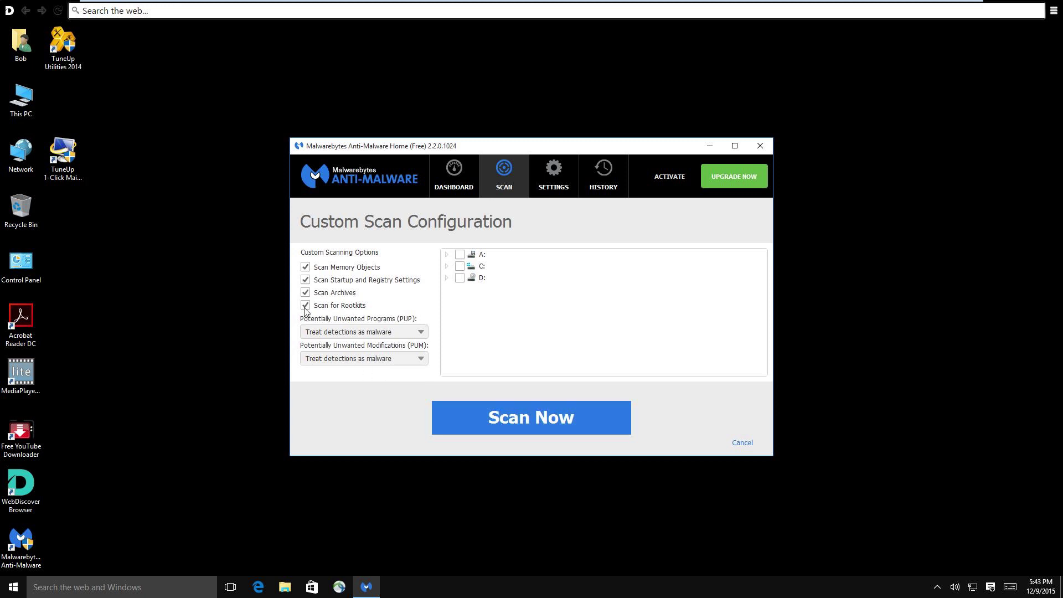
left_click(458, 266)
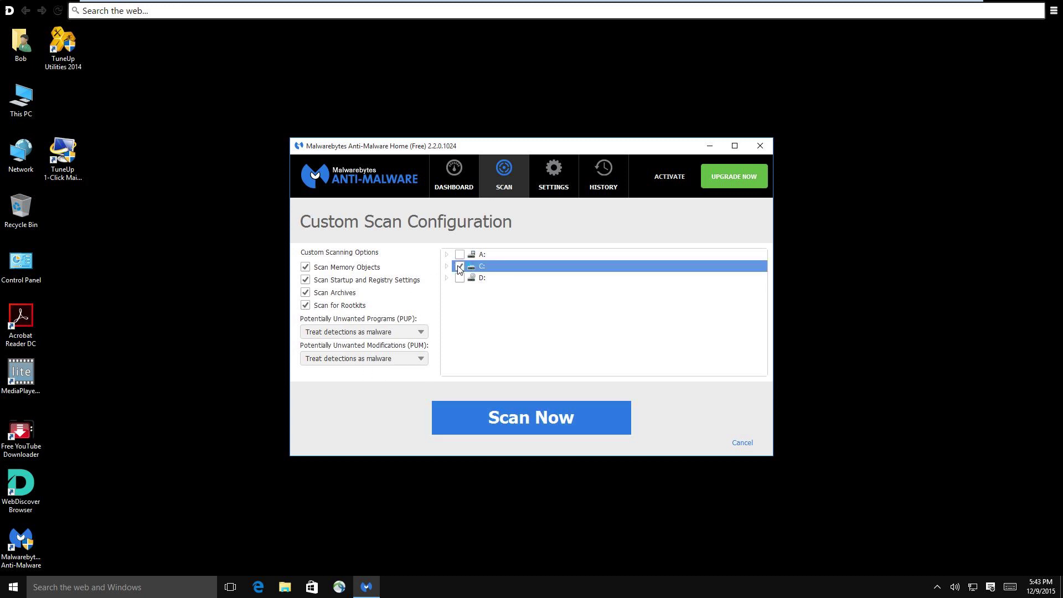
left_click(556, 424)
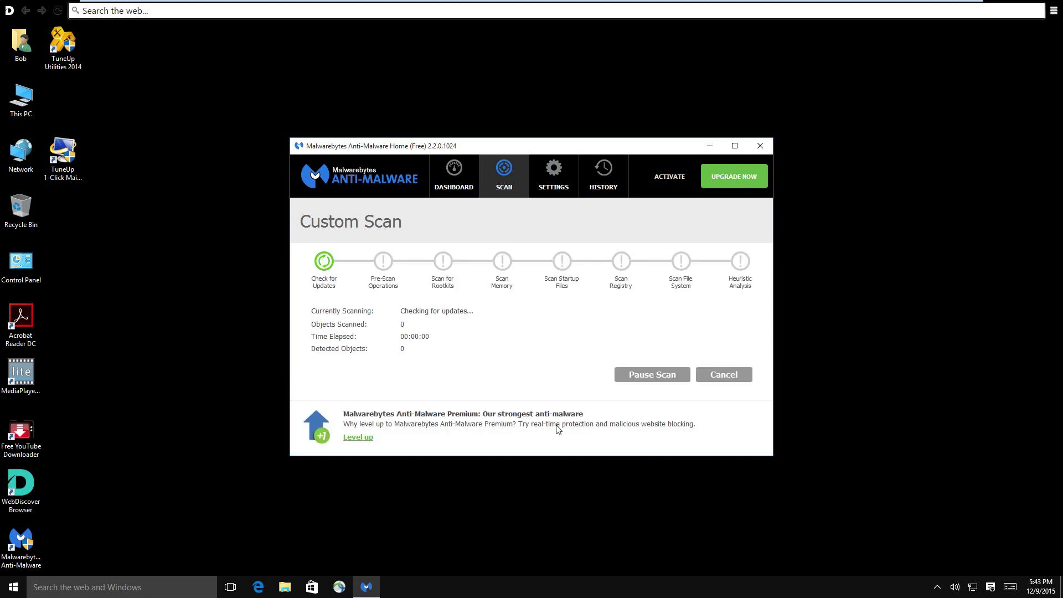
- Take the Windows10 virtual machine out of full screen and return it to full screen
mouse_move(530, 2)
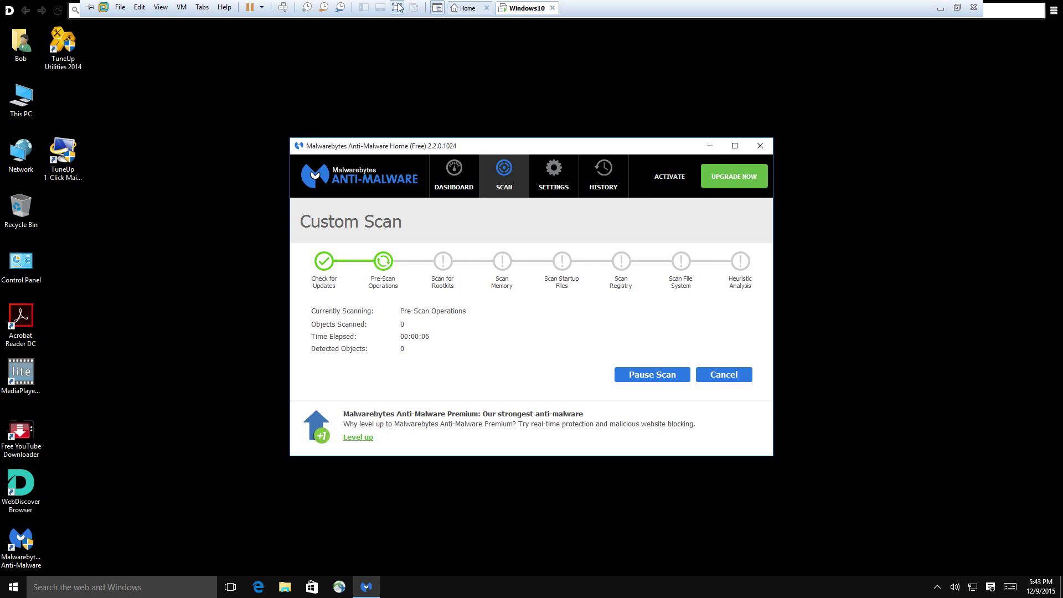
left_click(956, 7)
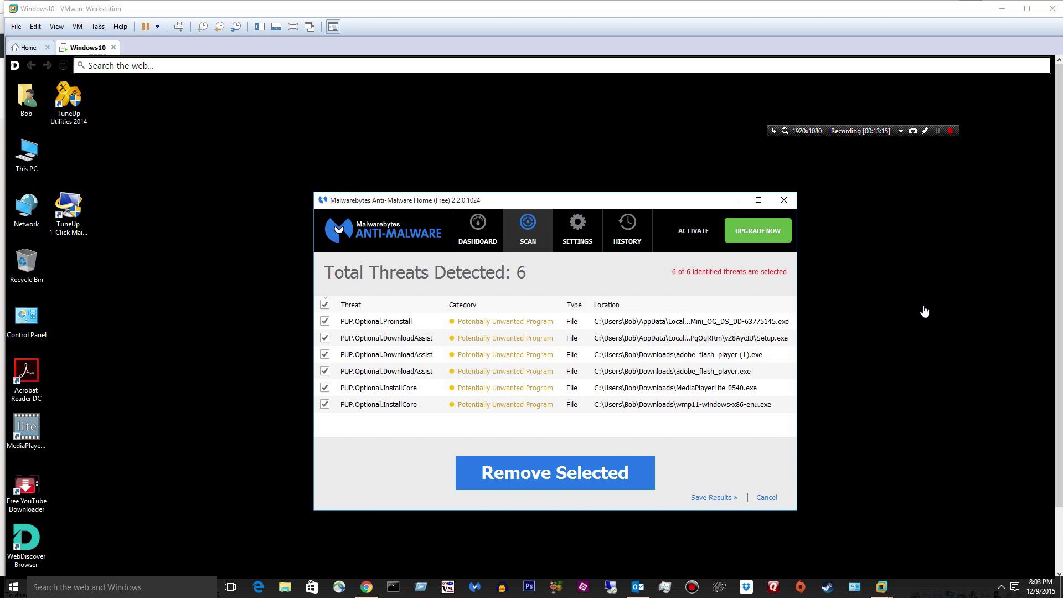
left_click(576, 483)
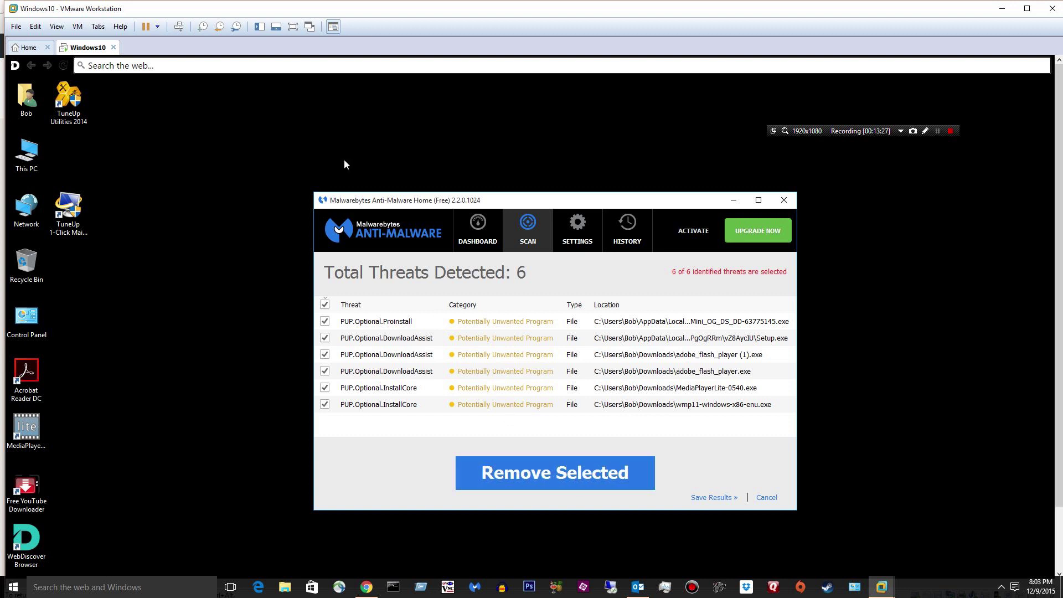
left_click(302, 26)
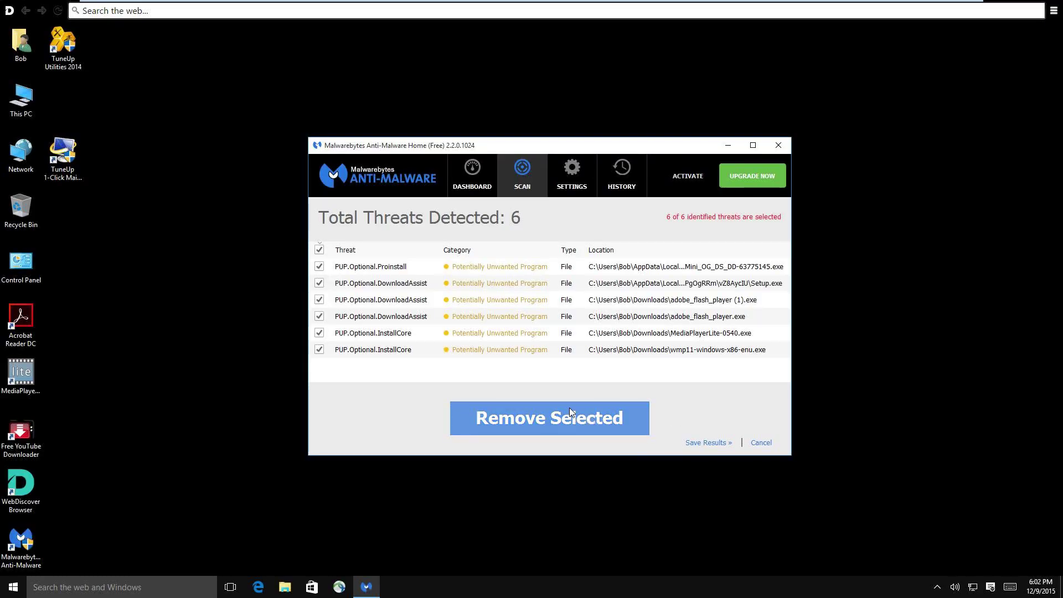
- Remove all selected threats, decline the immediate restart, and close Malwarebytes Anti-Malware
left_click(563, 416)
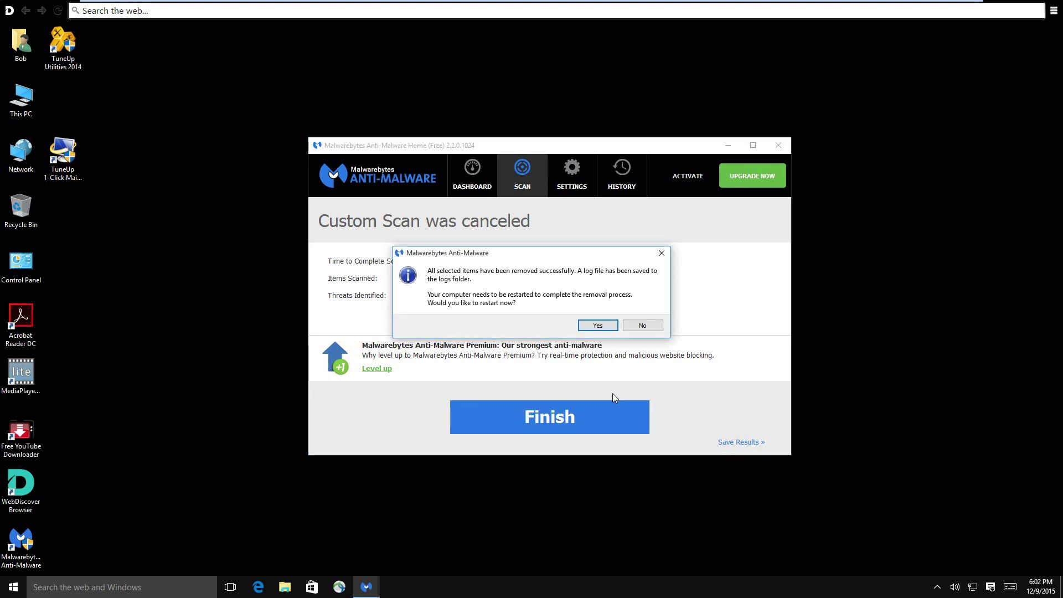
left_click(630, 328)
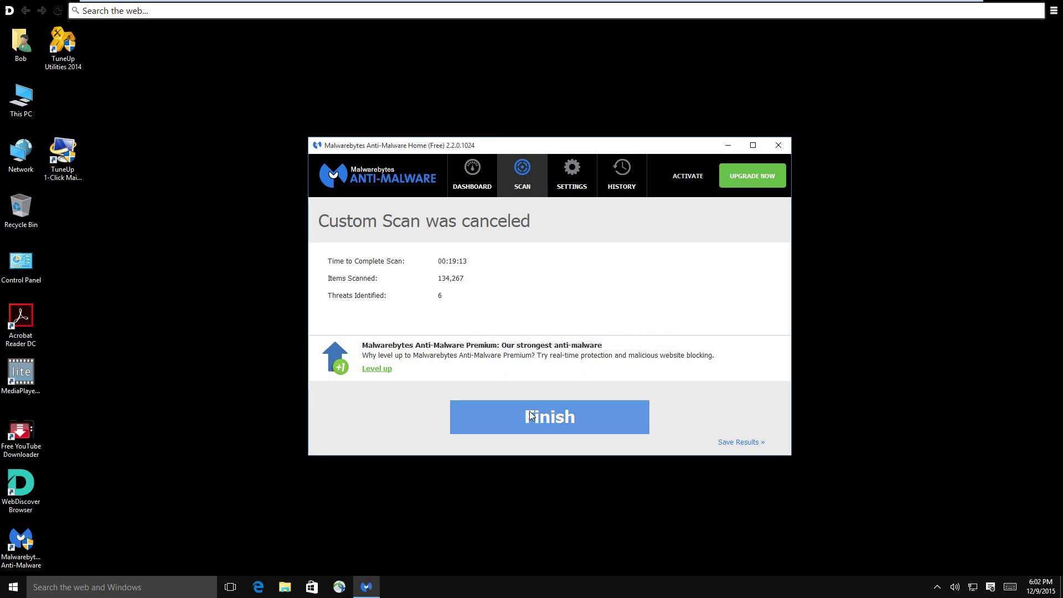
left_click(530, 416)
left_click(778, 145)
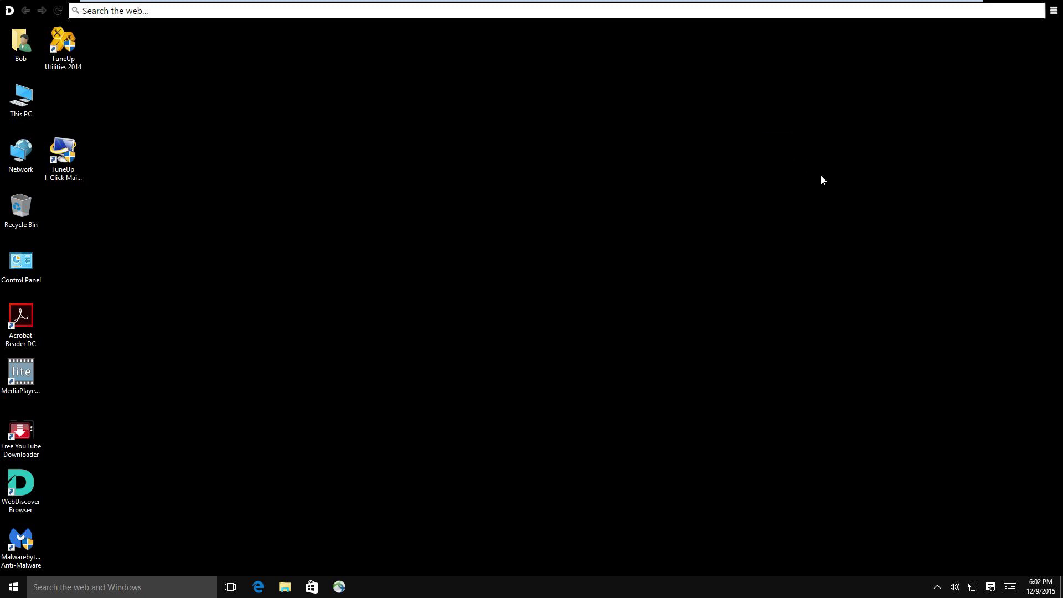
- Launch Microsoft Edge, search the web for adwcleaner, and open its BleepingComputer download page
left_click(257, 587)
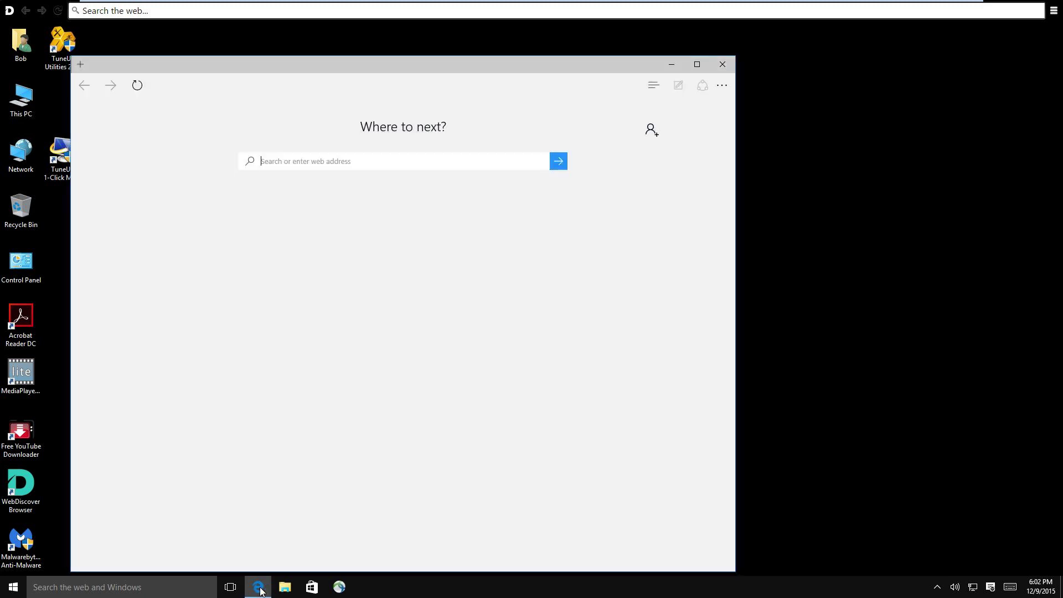
left_click(281, 159)
type("adw")
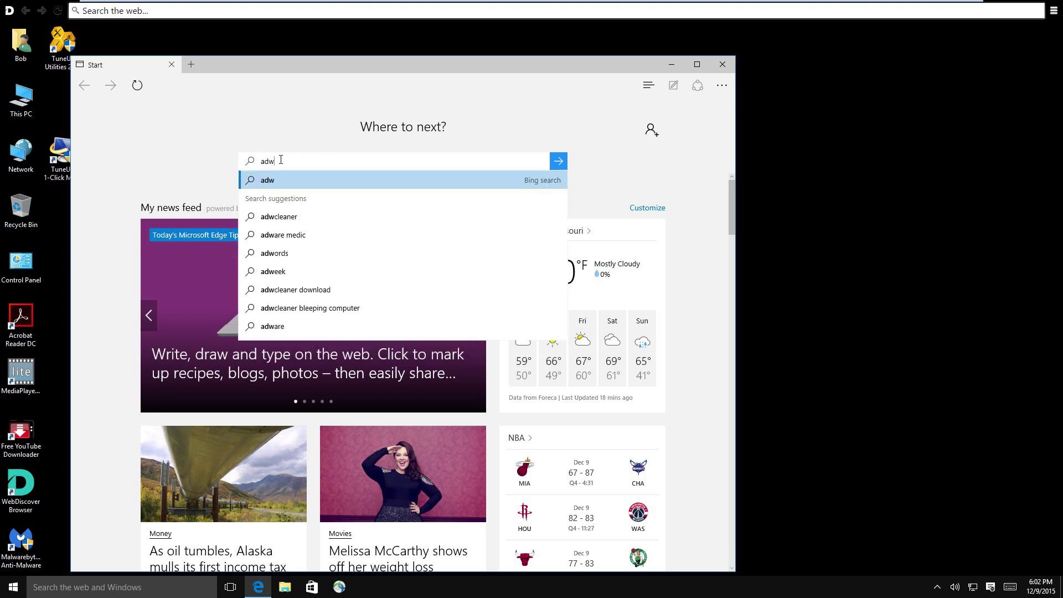
type("cleaner")
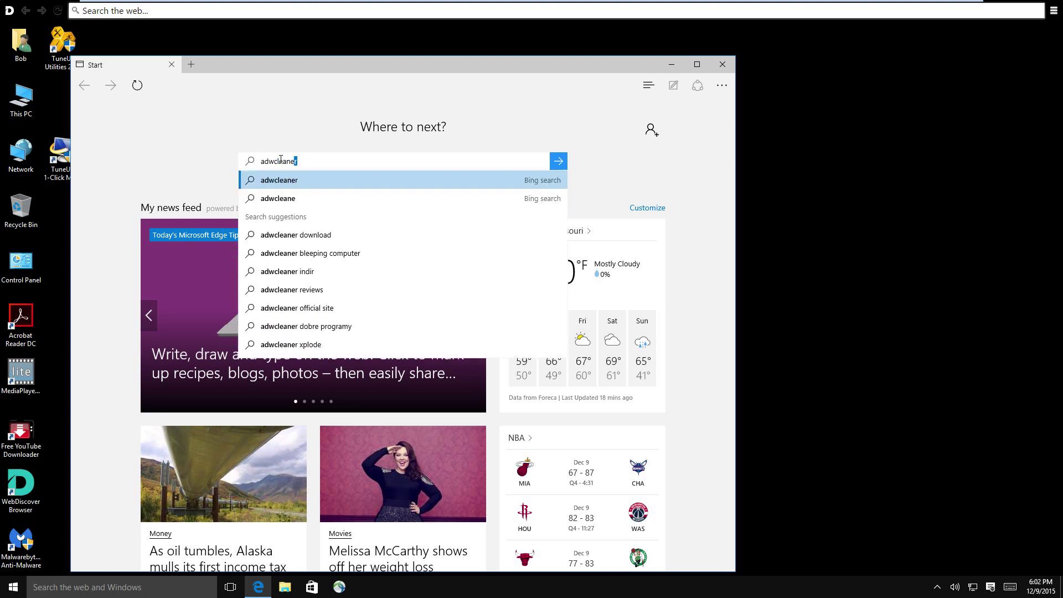
key("Return")
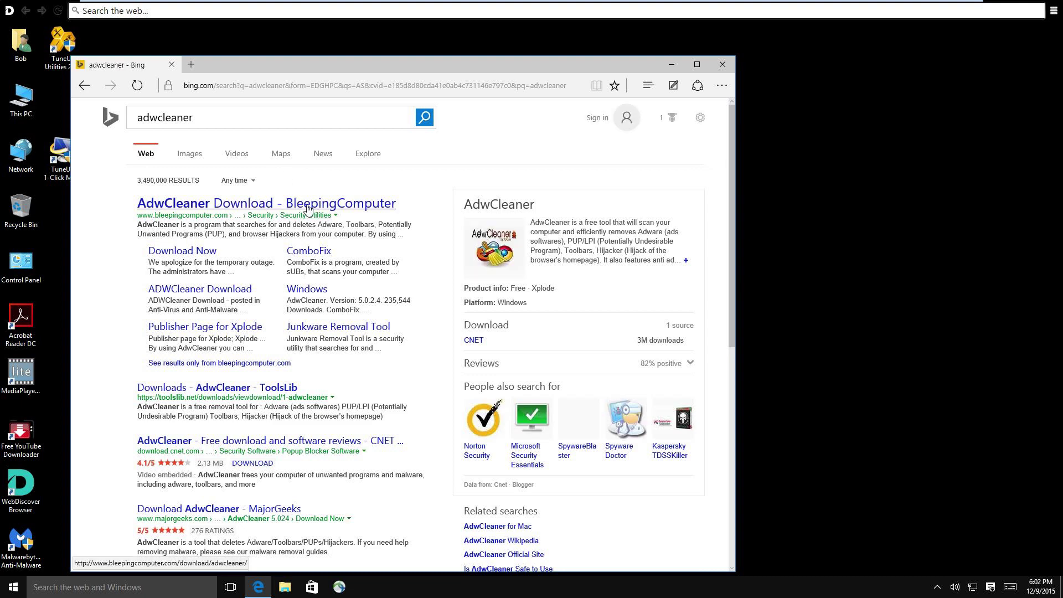
left_click(239, 204)
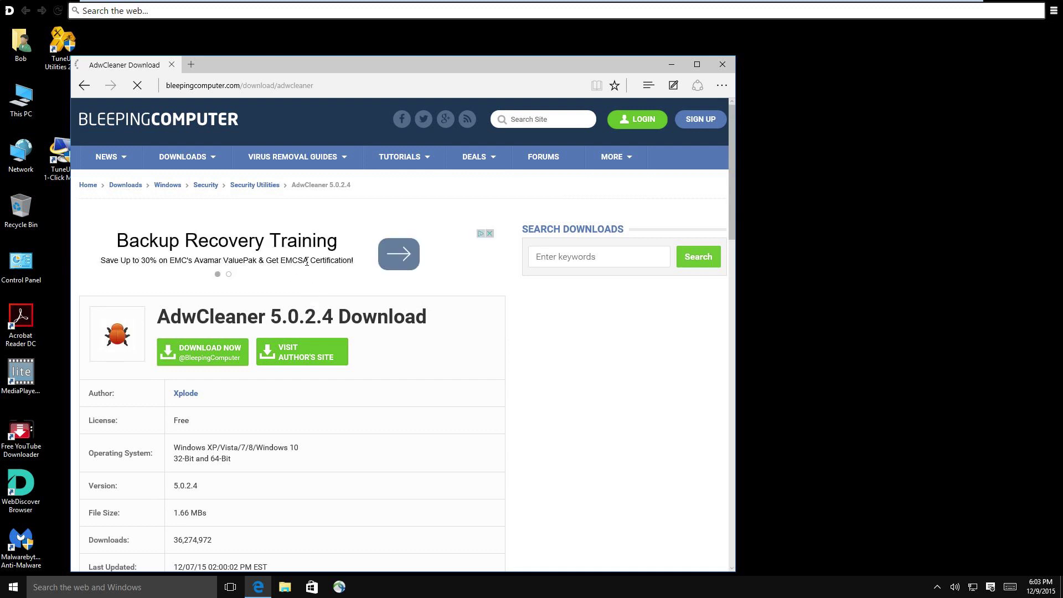
- Download adwcleaner_5.024.exe, run it with permission to make changes, and agree to the AdwCleaner terms of use
scroll(306, 261, "down", 3)
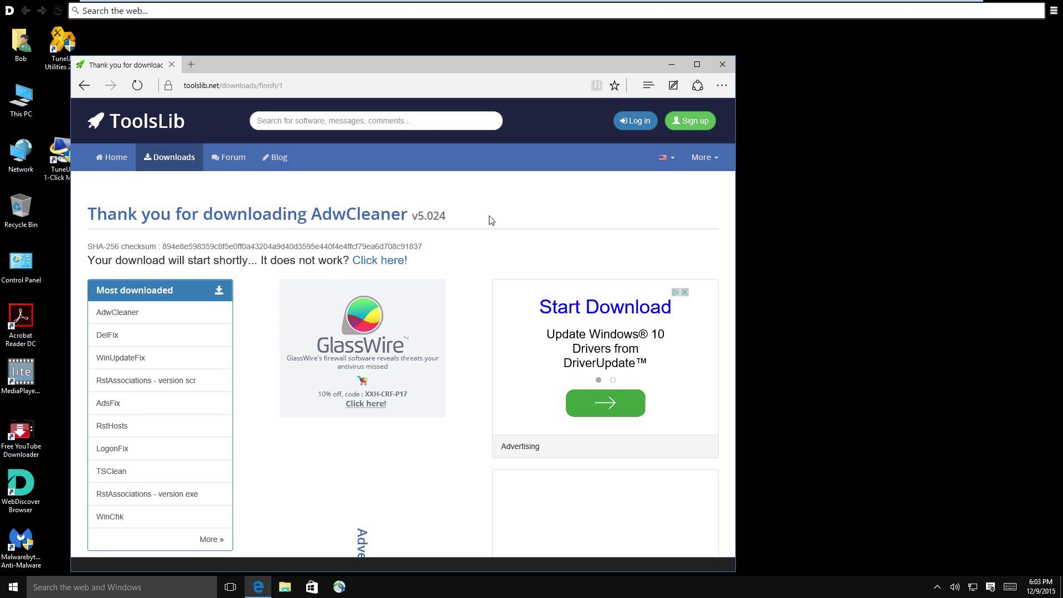
scroll(489, 221, "down", 1)
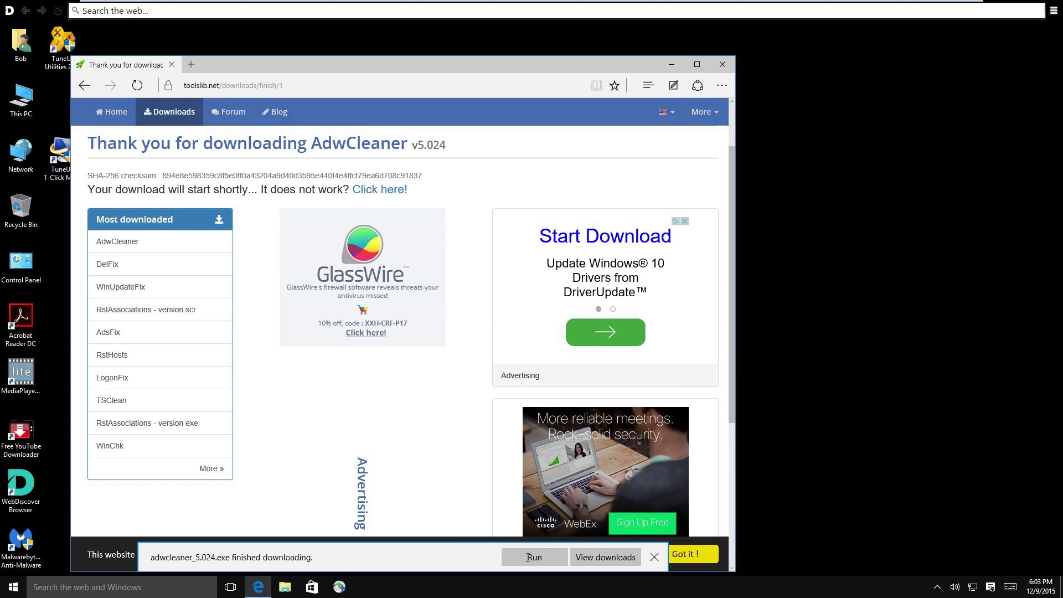
left_click(527, 557)
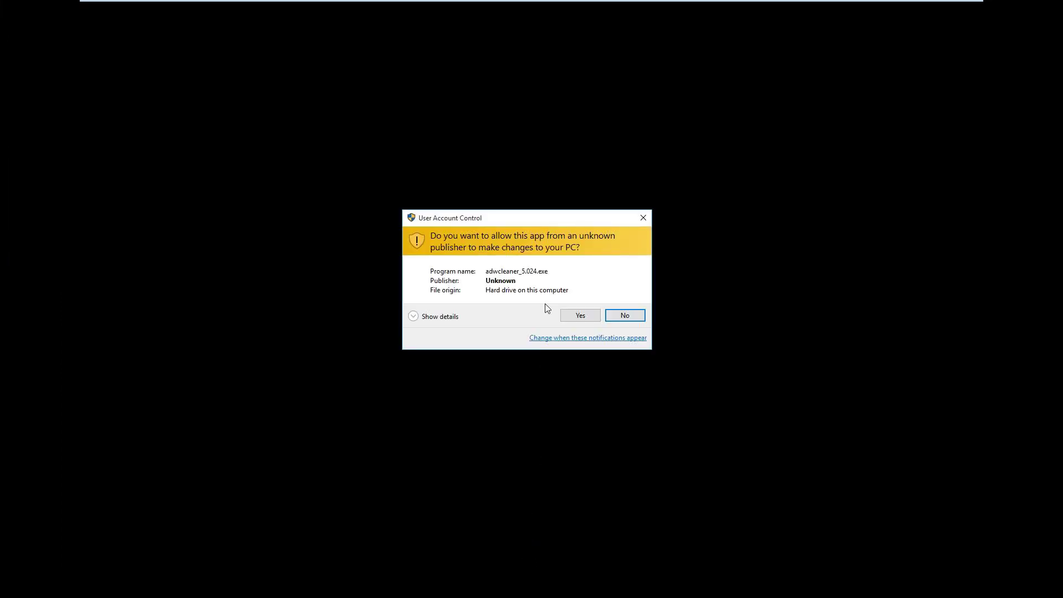
left_click(574, 317)
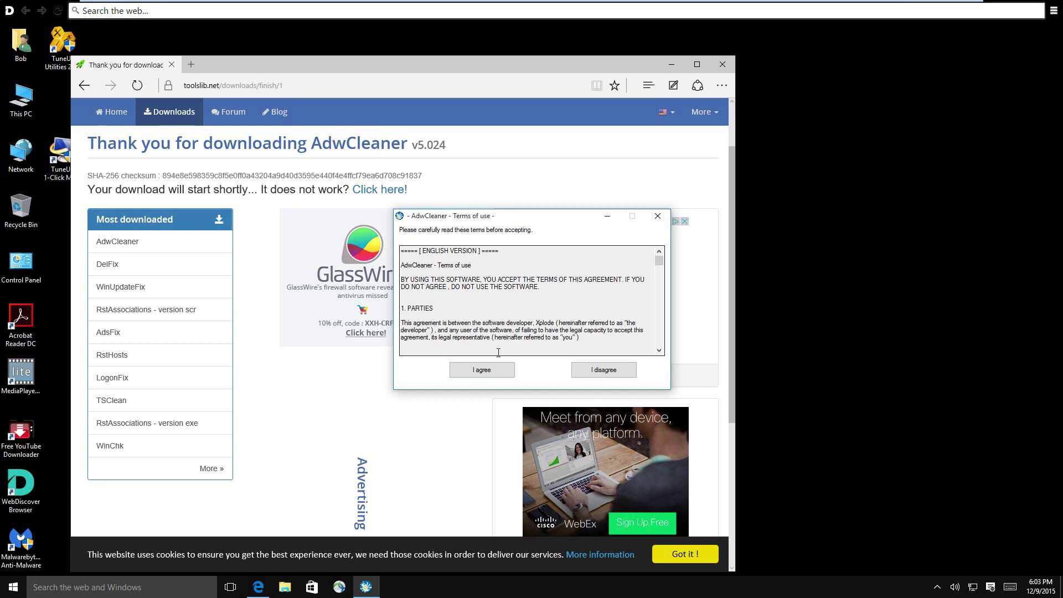
left_click(487, 371)
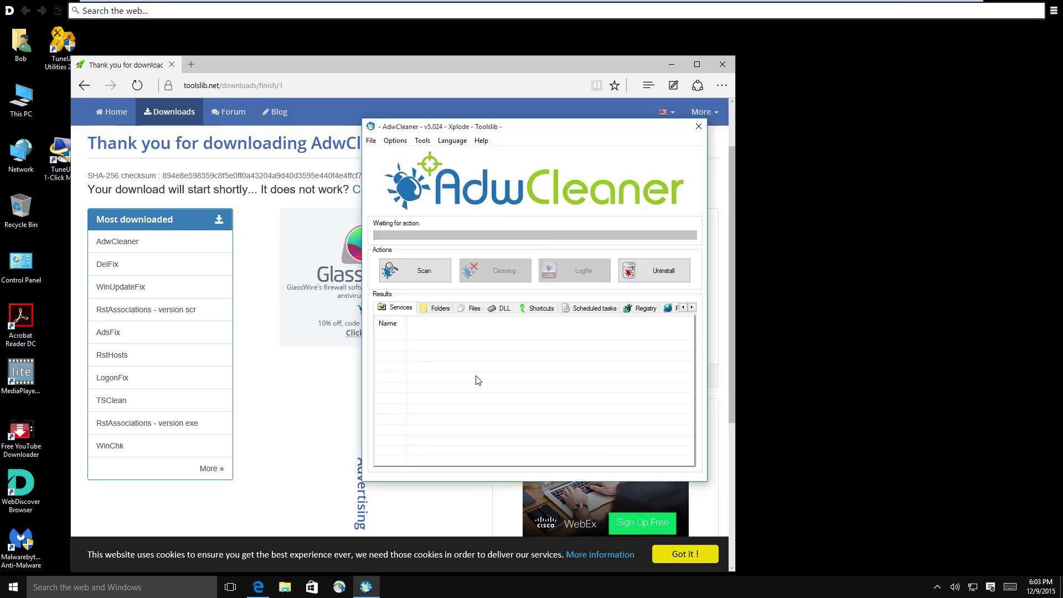
- Start an AdwCleaner scan and close the Edge browser window
left_click(414, 271)
left_click(721, 67)
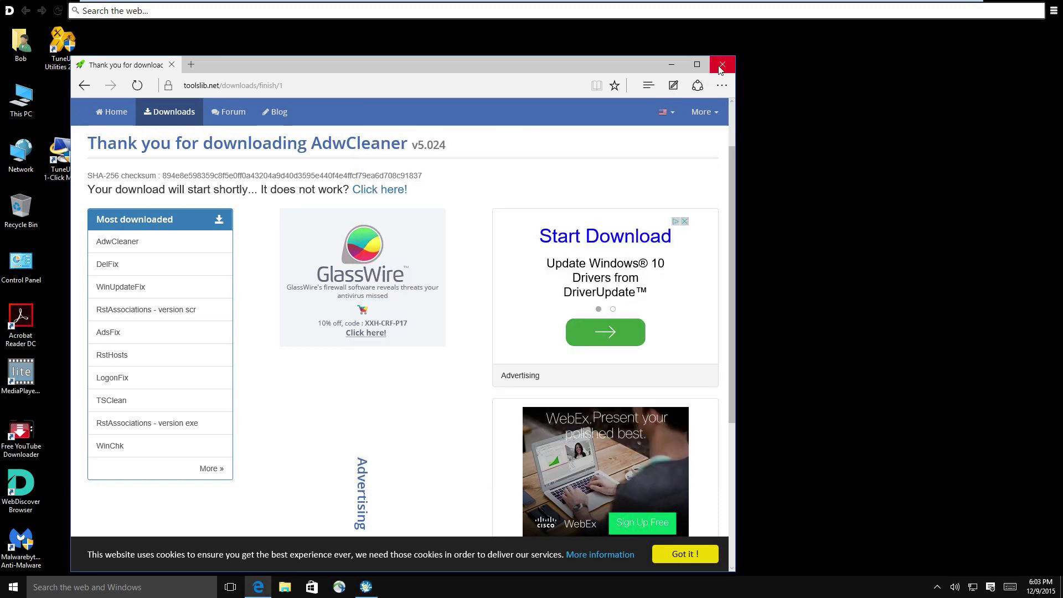
left_click(721, 66)
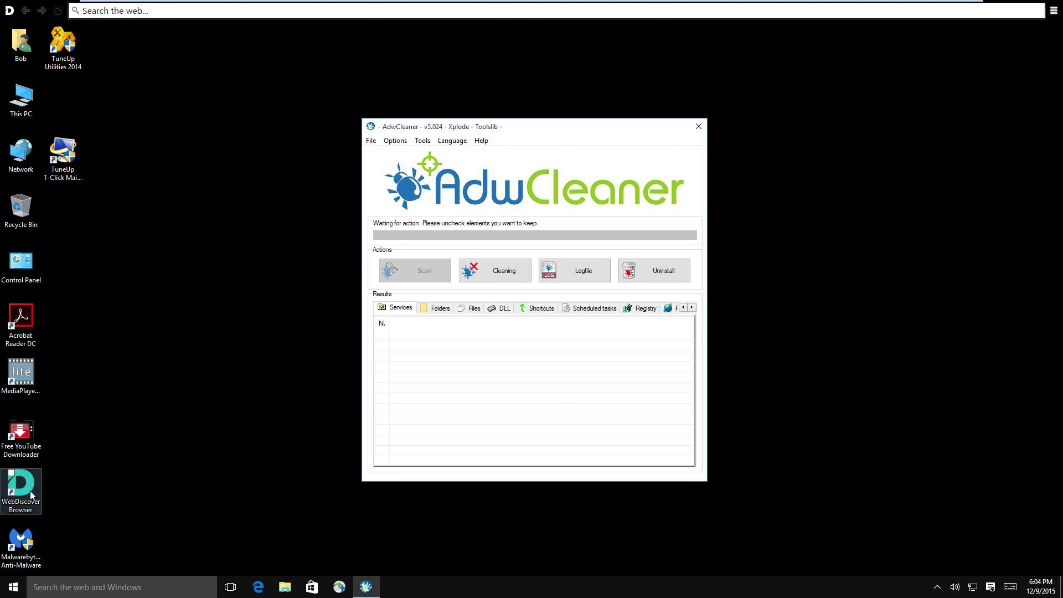
- Review the AdwCleaner scan results for services, folders, files, DLLs, shortcuts, scheduled tasks, and registry entries
left_click(169, 429)
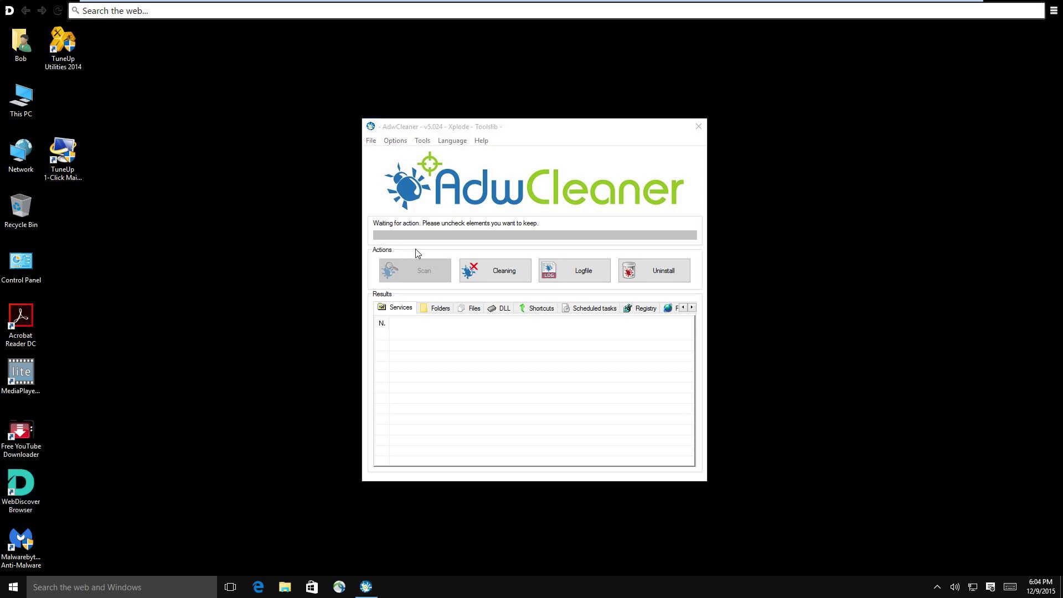
left_click(386, 312)
left_click(437, 308)
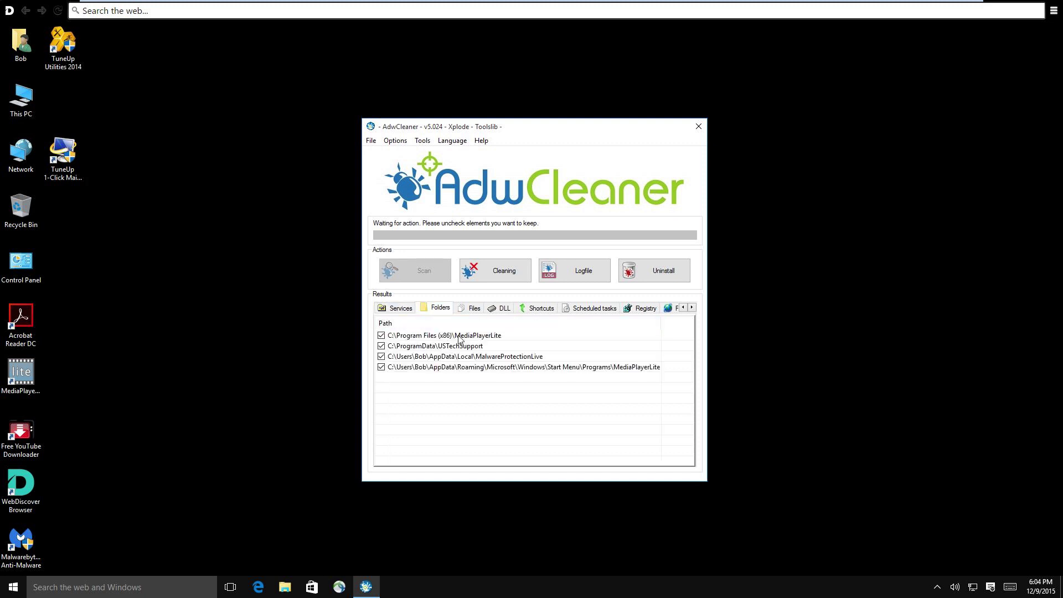
left_click(465, 309)
left_click(498, 309)
left_click(540, 309)
left_click(591, 309)
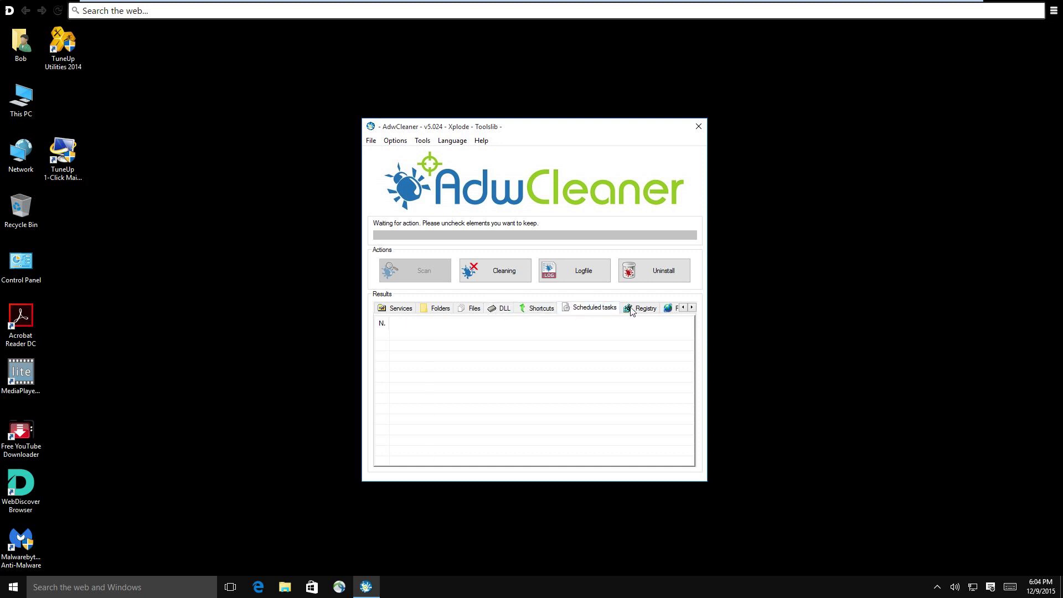
left_click(642, 310)
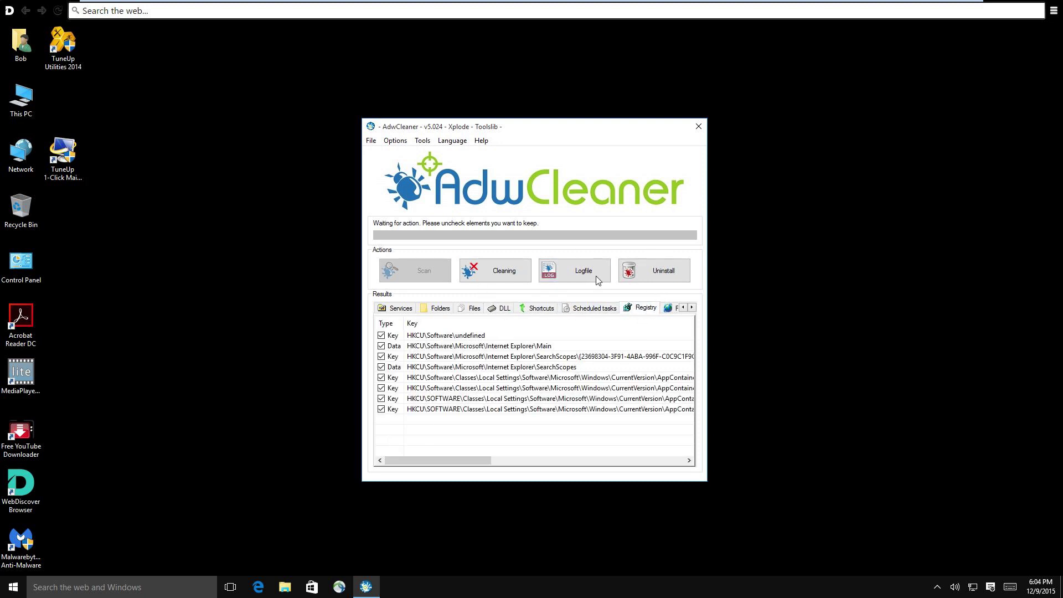
- Clean the detected items with AdwCleaner, allowing all programs to be closed and the computer to restart
left_click(501, 279)
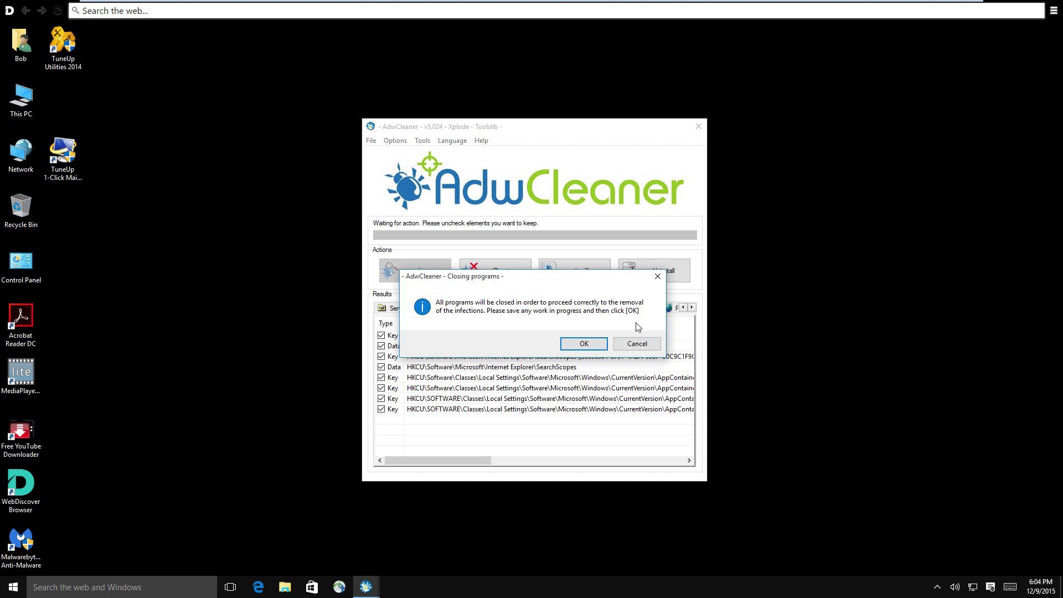
left_click(583, 344)
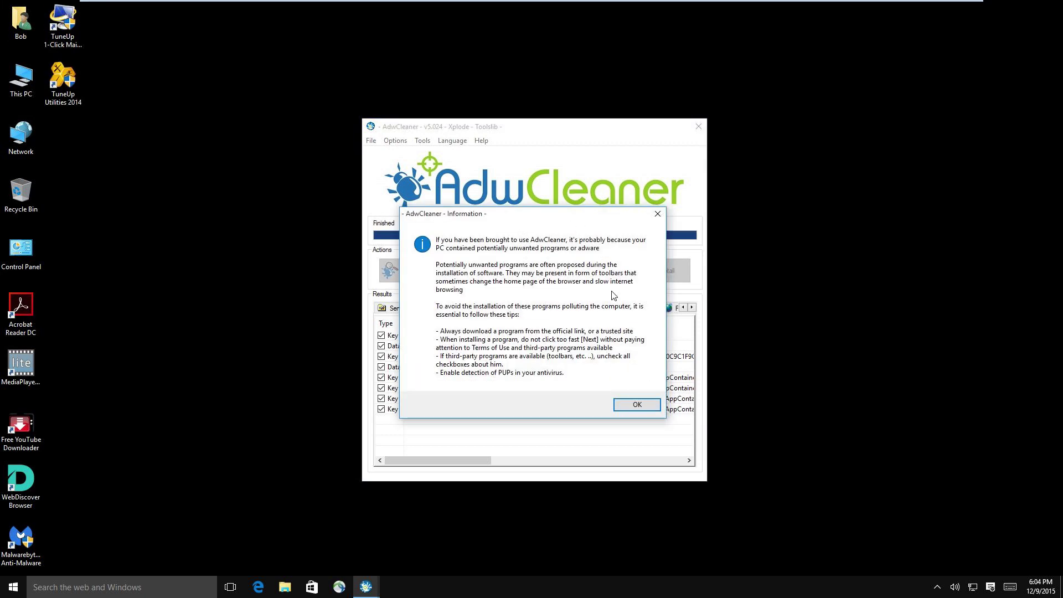
left_click(638, 405)
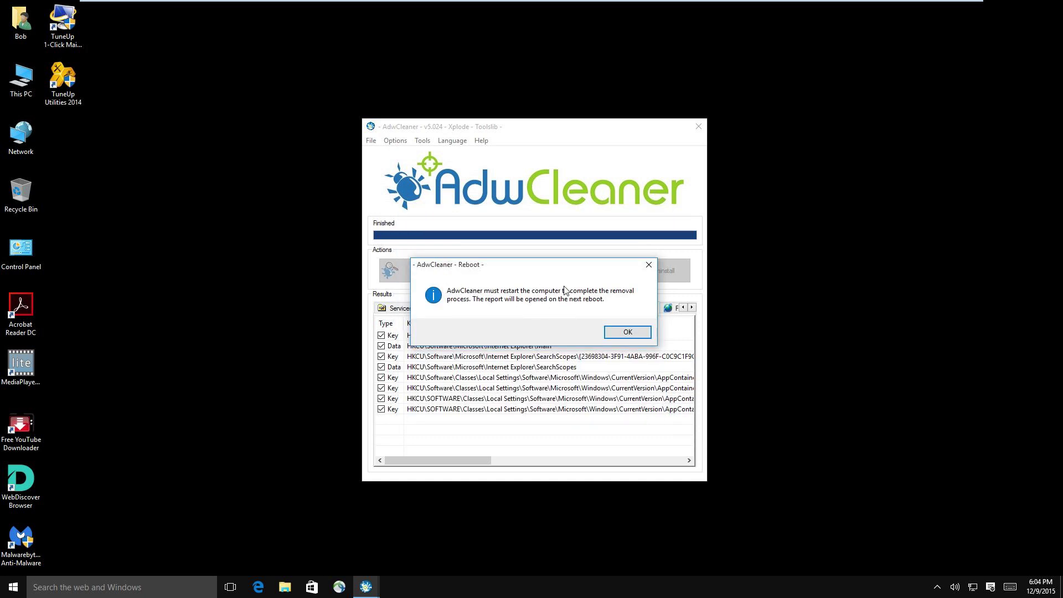
left_click(615, 334)
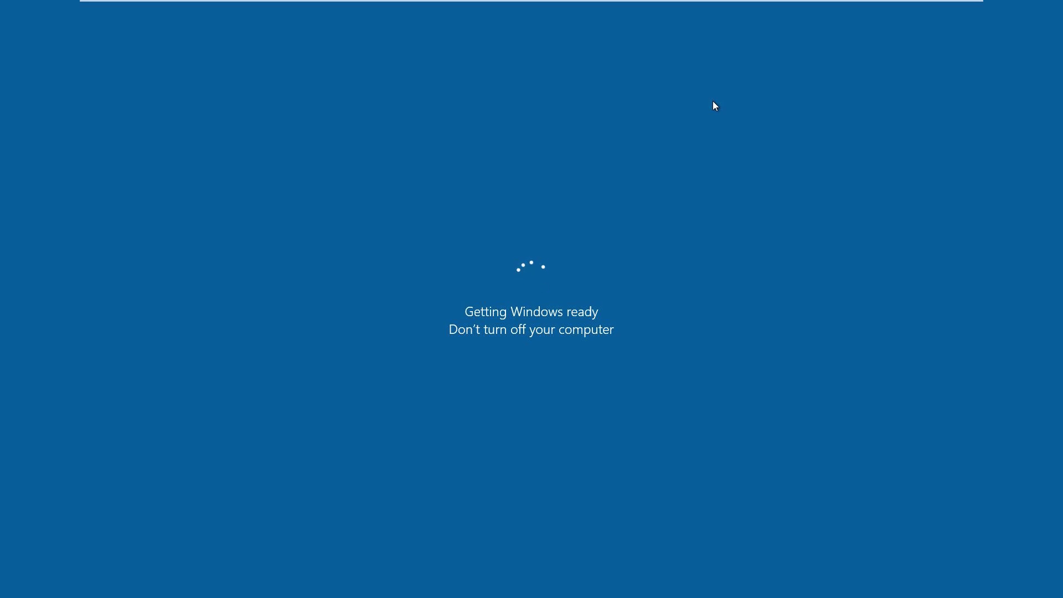
- Take the Windows10 virtual machine out of full screen during the restart and return it to full screen
mouse_move(719, 4)
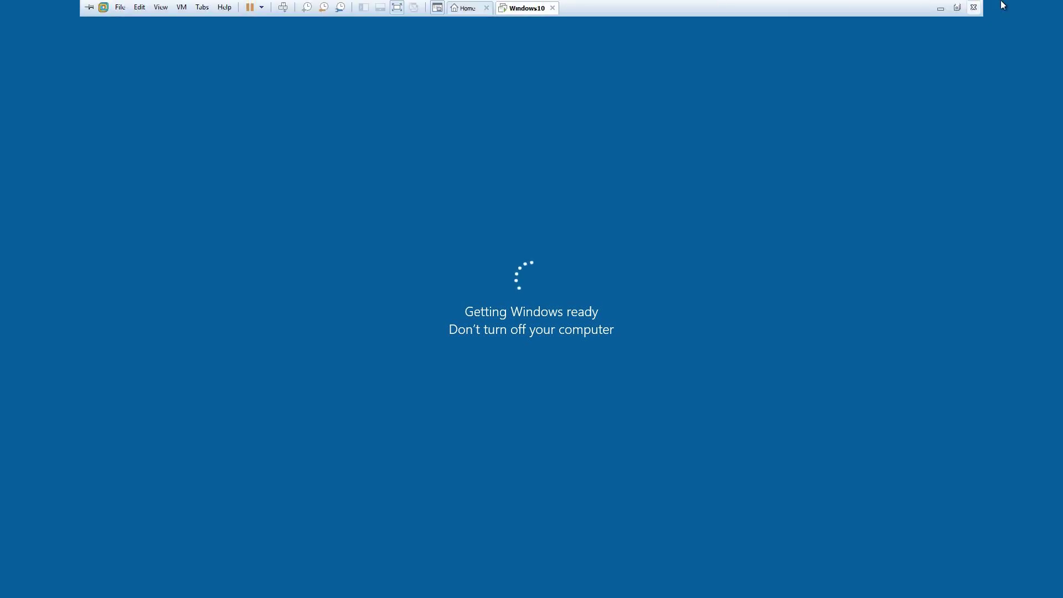
left_click(957, 8)
left_click(937, 131)
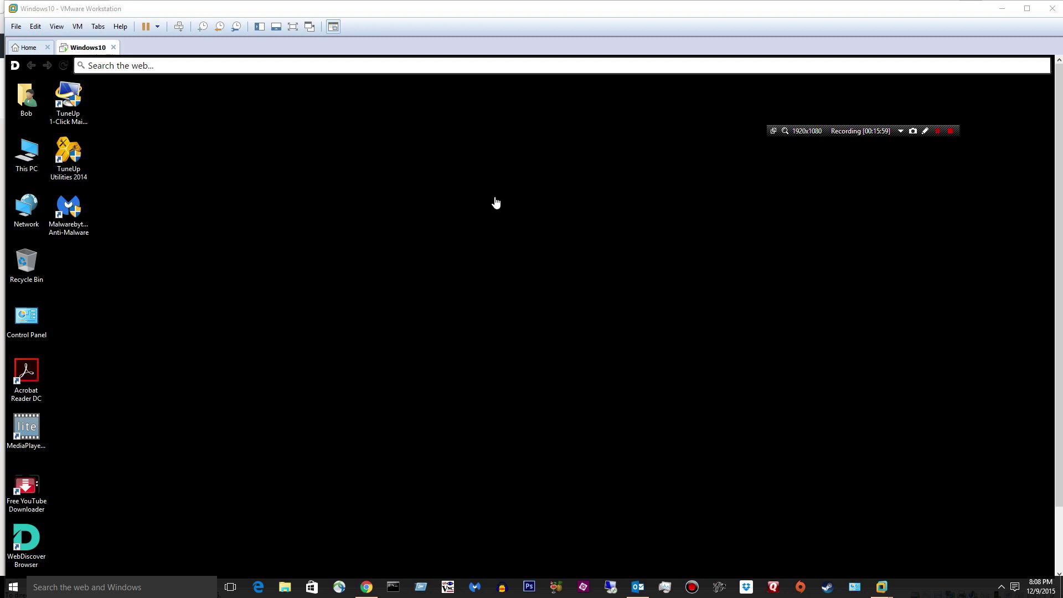
left_click(298, 26)
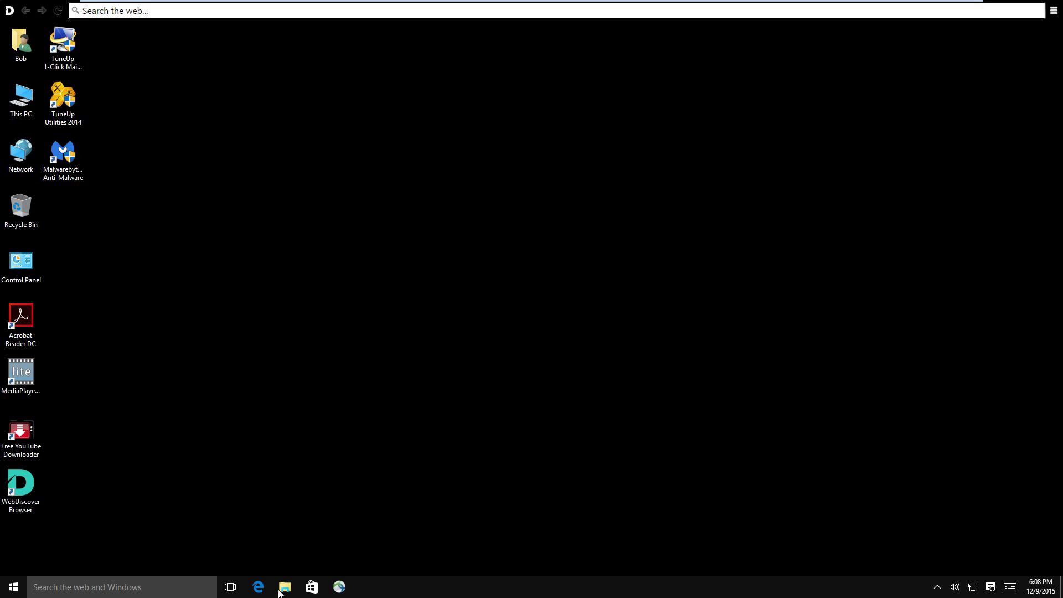
- Launch Microsoft Edge, search the web for junkware removal tool, and open its BleepingComputer download page
left_click(258, 587)
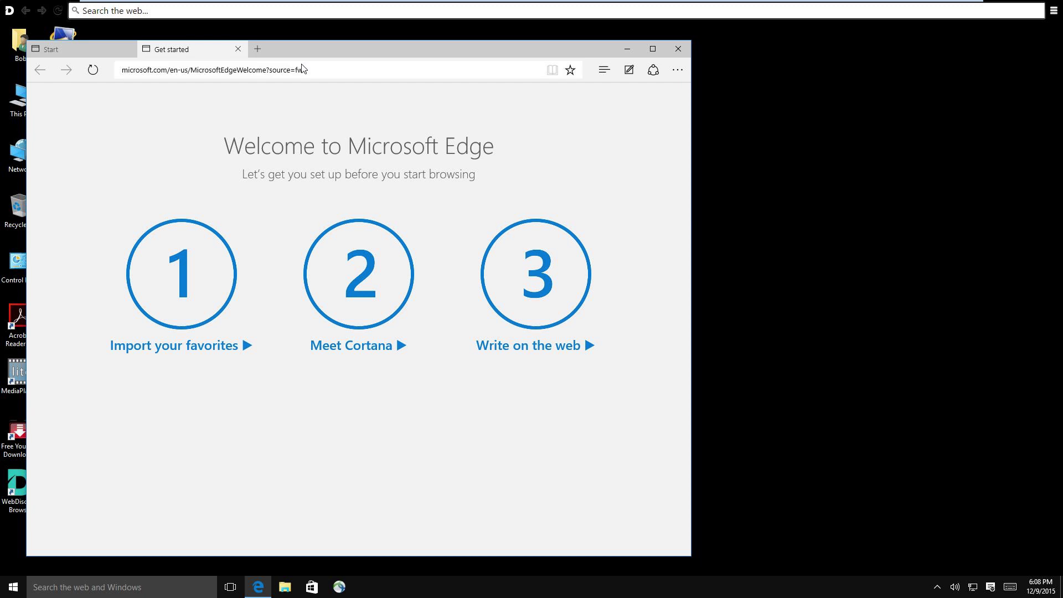
left_click(335, 67)
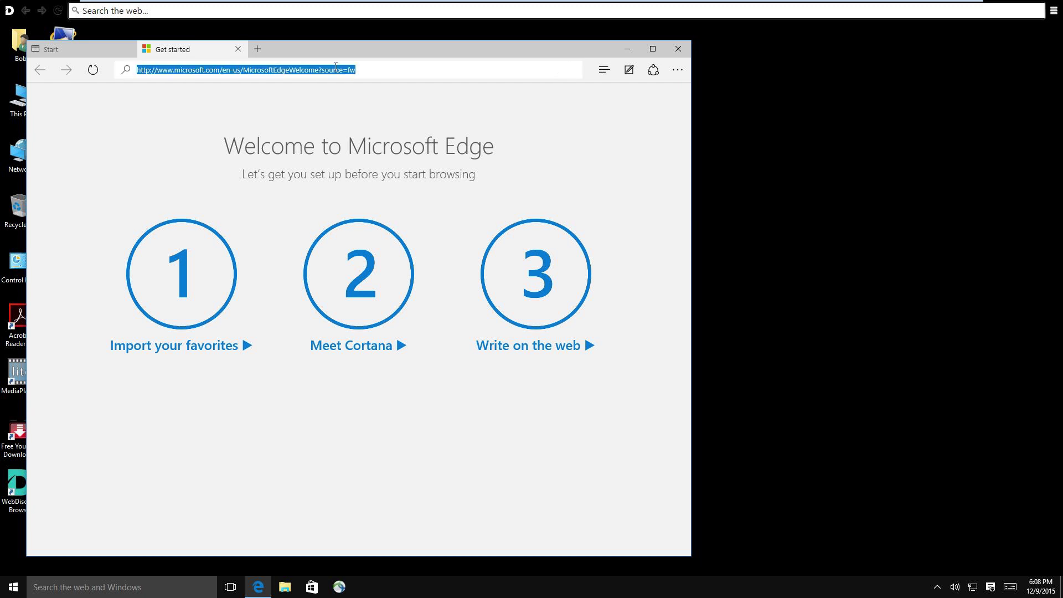
type("junkqw")
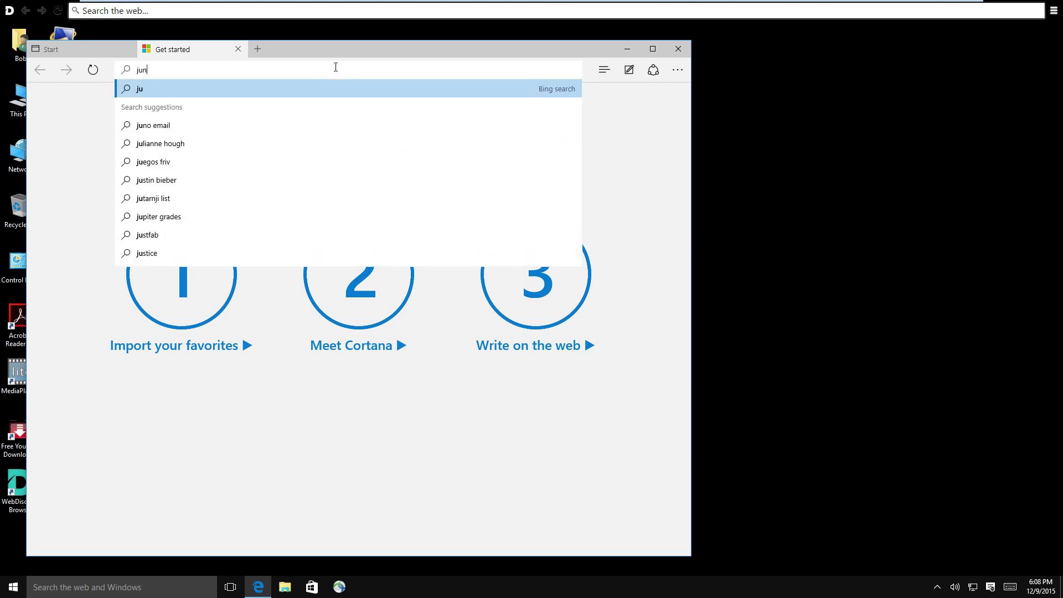
key("BackSpace")
key("BackSpace")
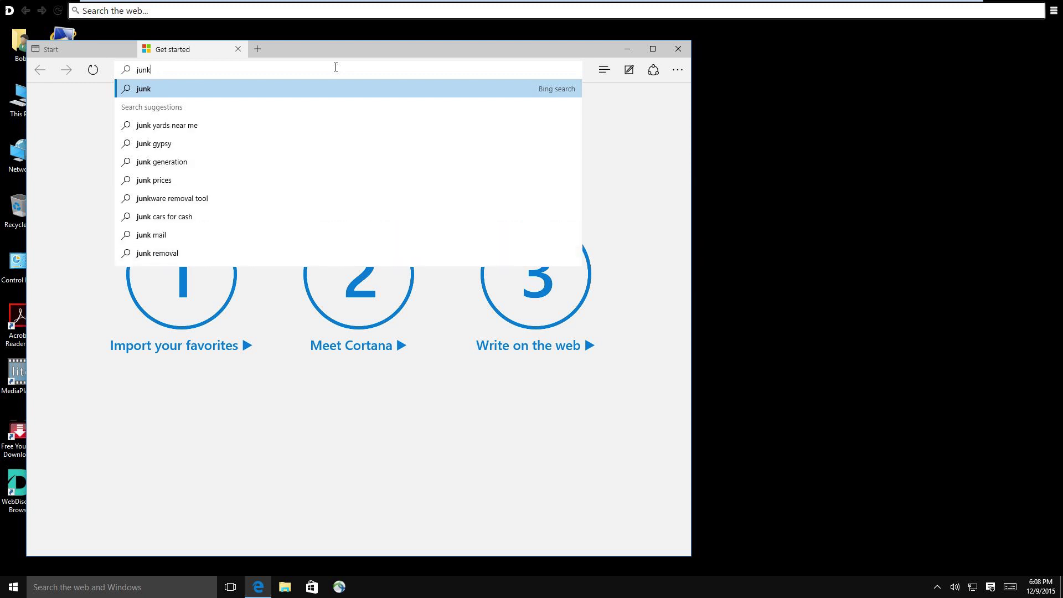
type("ware+removal+tool&form=EDGEAR&qs=PA&cvid=735a2d8fd8f245f49e5d0257270519f3&pq=junkv")
key("Return")
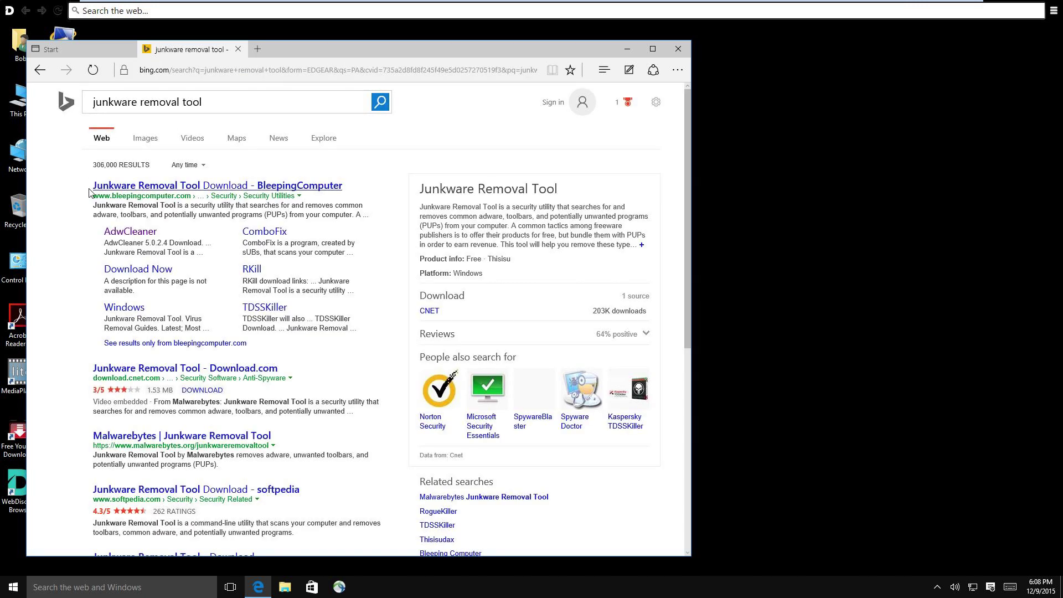
left_click(117, 189)
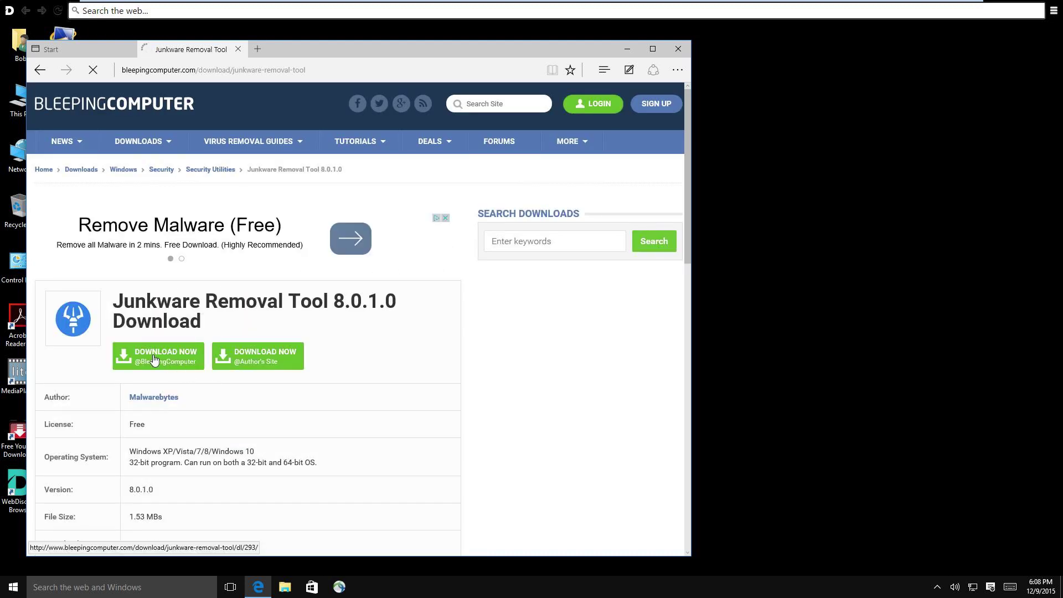
- Download JRT.exe from BleepingComputer and run it with permission to make changes to the PC
left_click(155, 359)
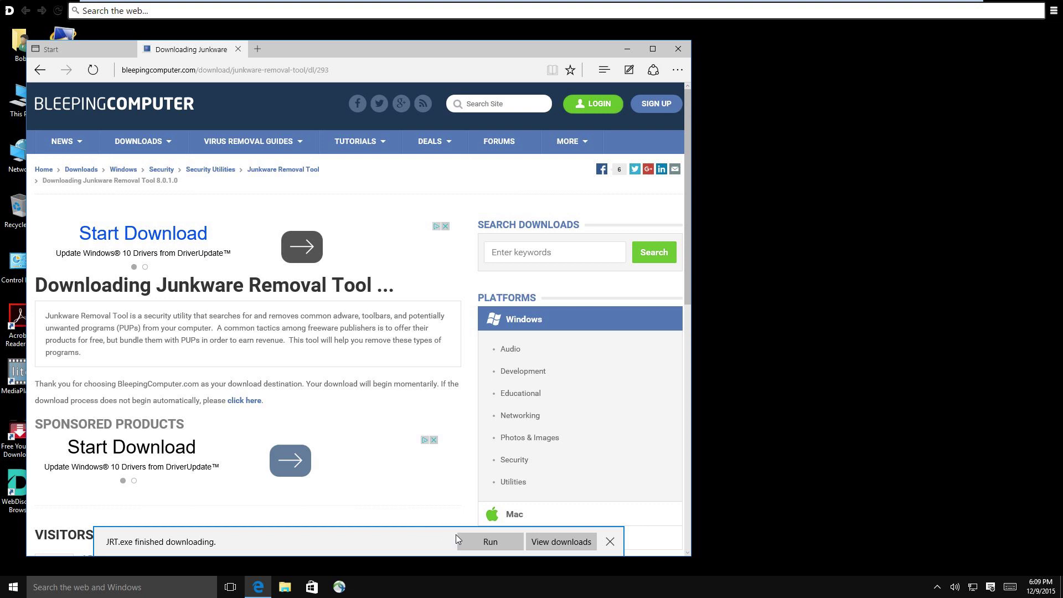
left_click(468, 542)
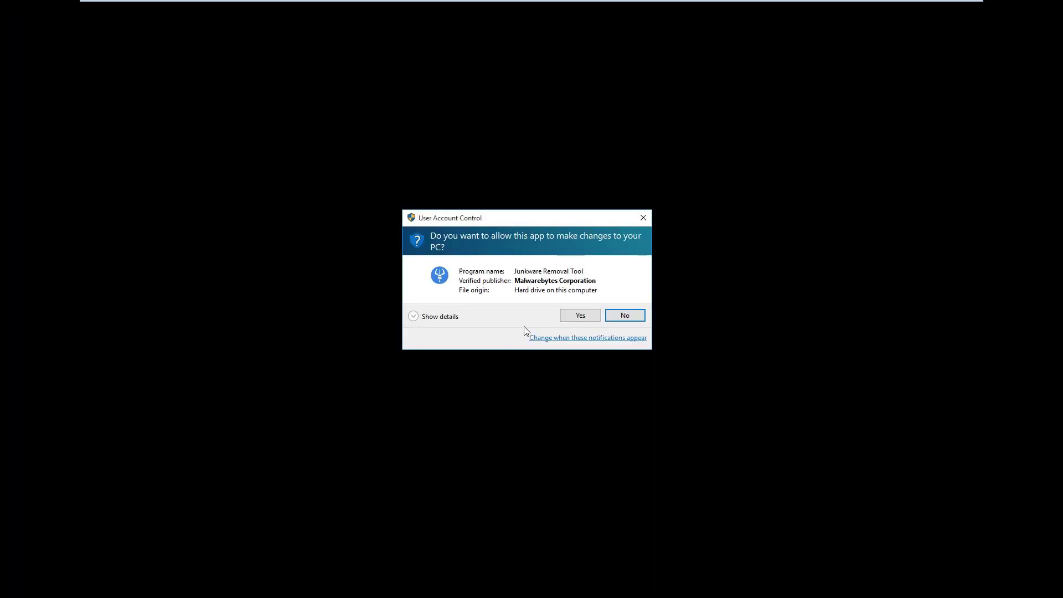
left_click(579, 318)
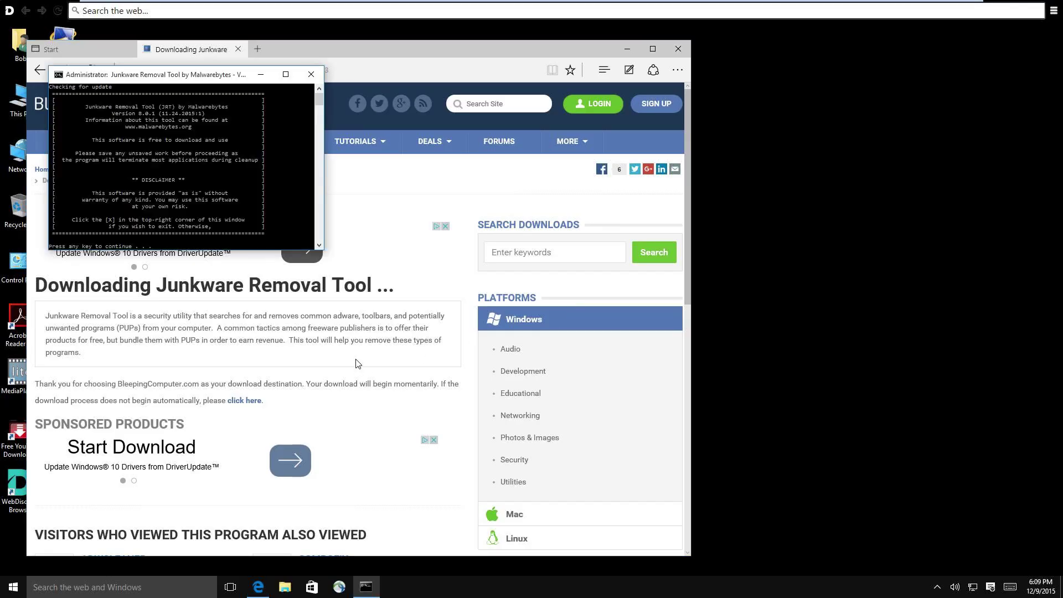
- Run the Junkware Removal Tool cleanup, continuing without a restore point, and close the JRT log
left_click(619, 48)
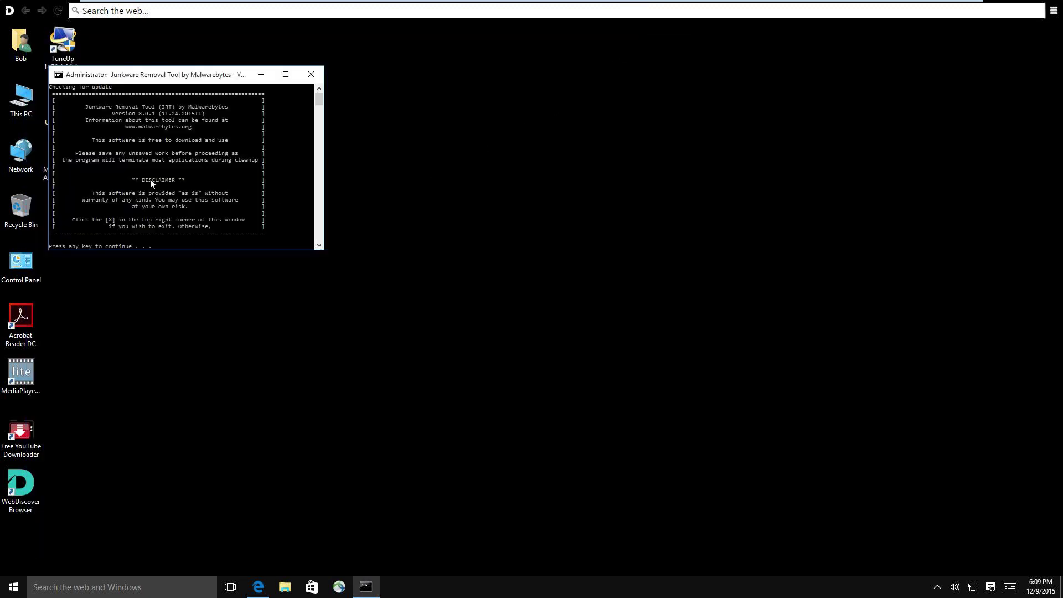
left_click_drag(154, 70, 434, 173)
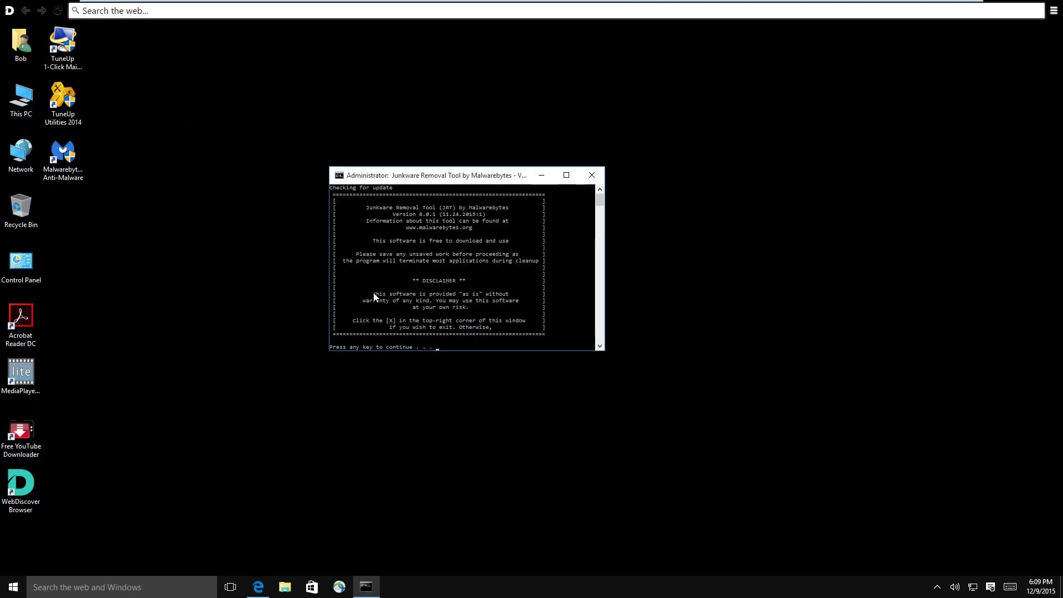
key("Return")
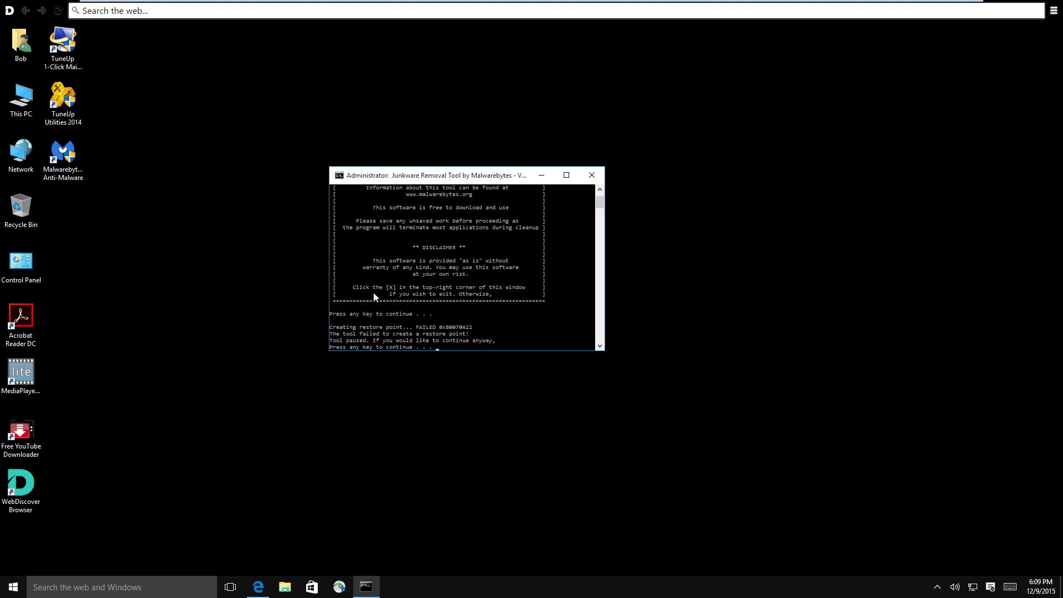
key("Return")
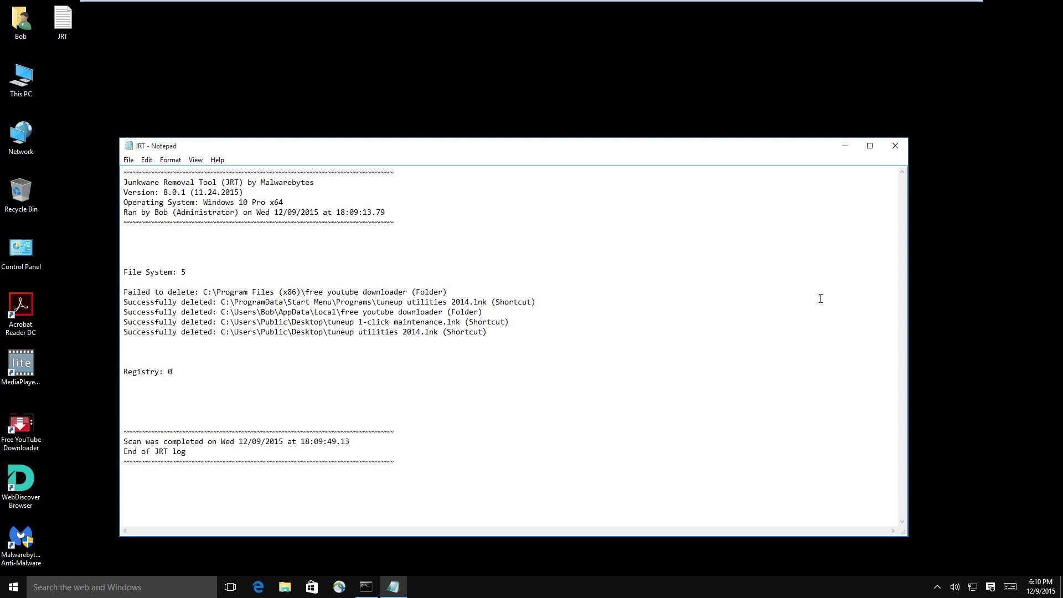
left_click(895, 145)
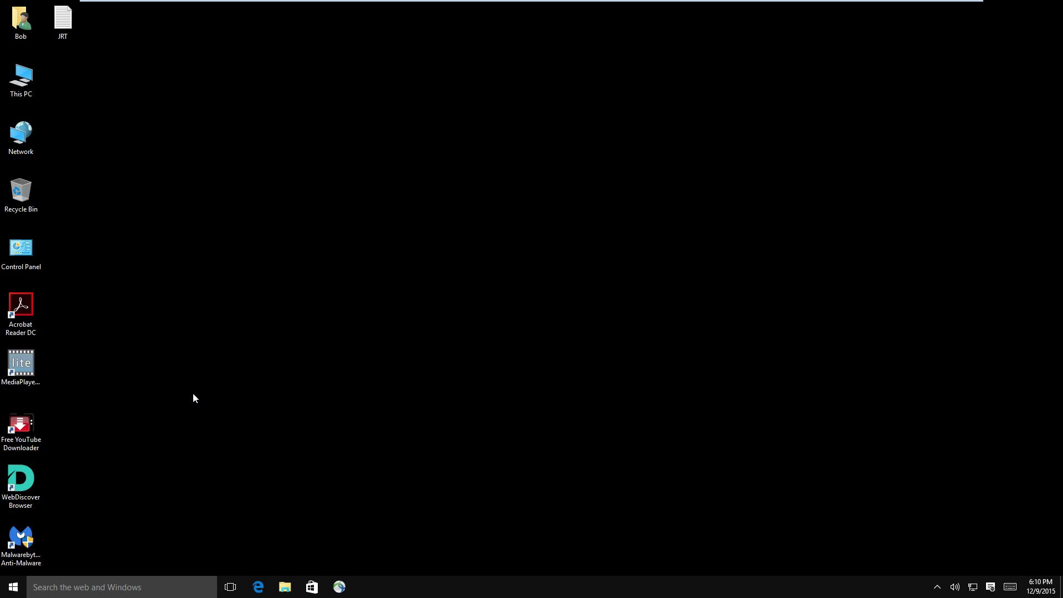
- Search Windows for defr, check the drives in Defragment and Optimize Drives, and close it
left_click(129, 595)
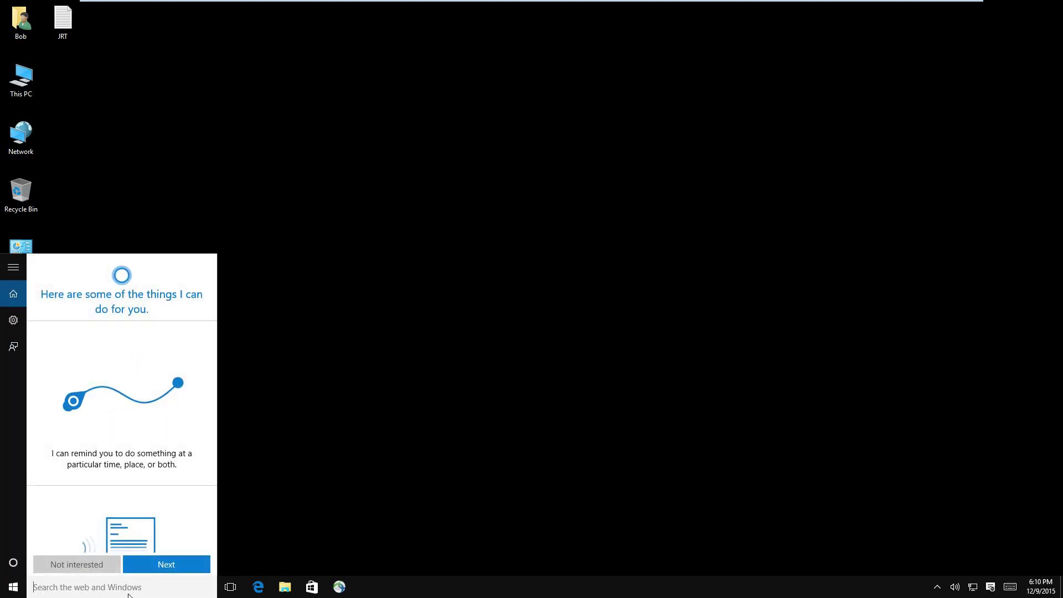
type("defr")
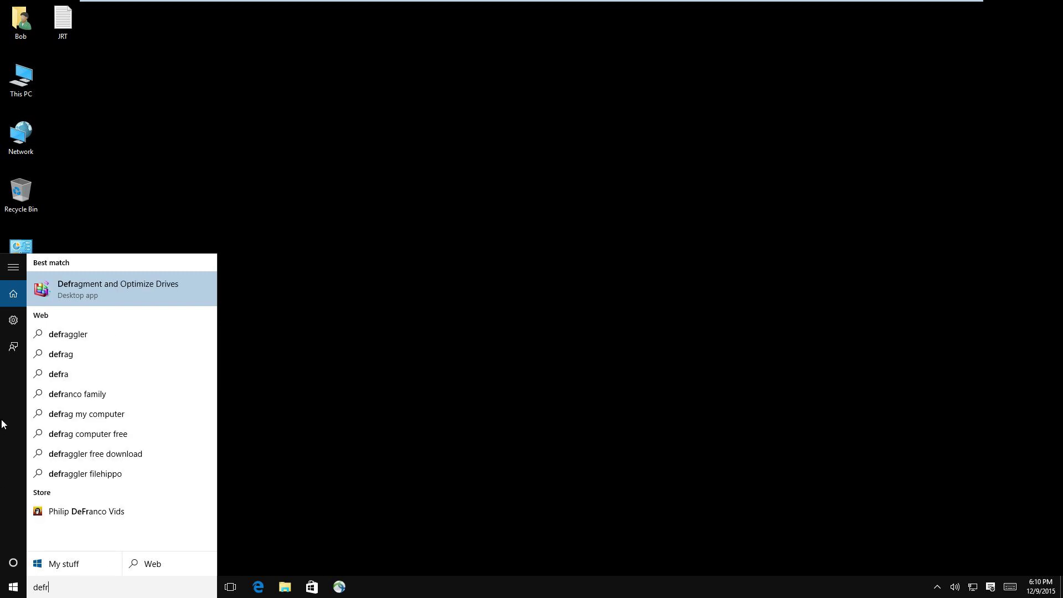
left_click(70, 293)
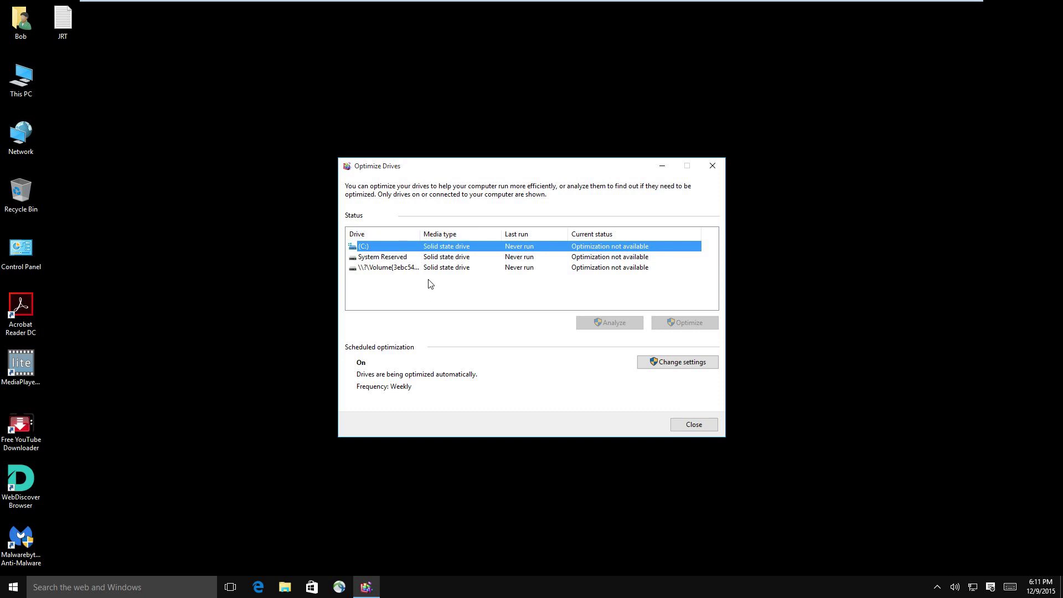
left_click(691, 425)
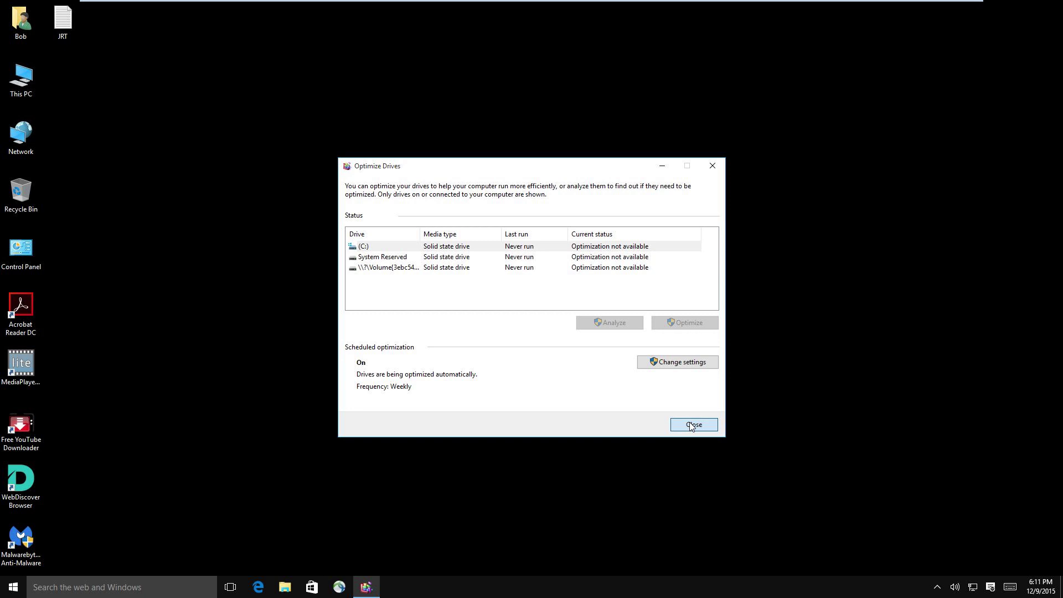
left_click(692, 425)
- Open the Themes page of the Personalization settings
right_click(423, 244)
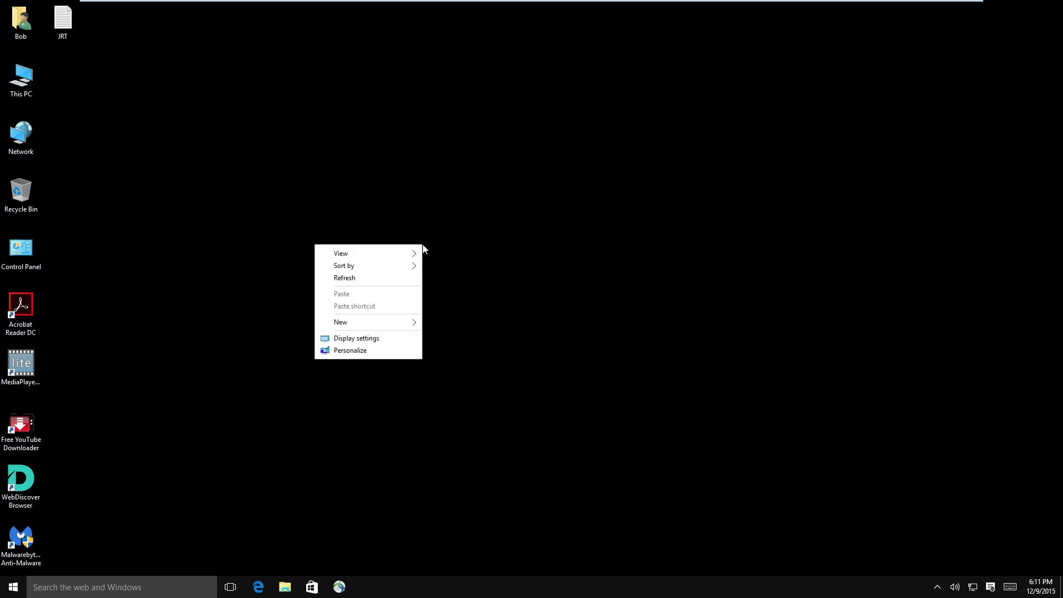
left_click(527, 245)
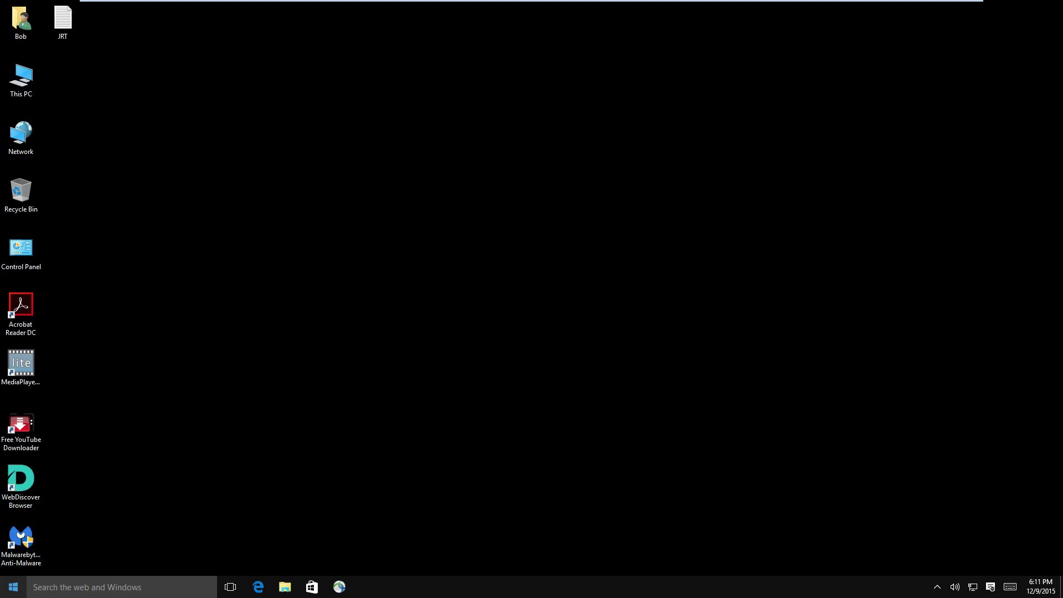
left_click(14, 587)
left_click(61, 529)
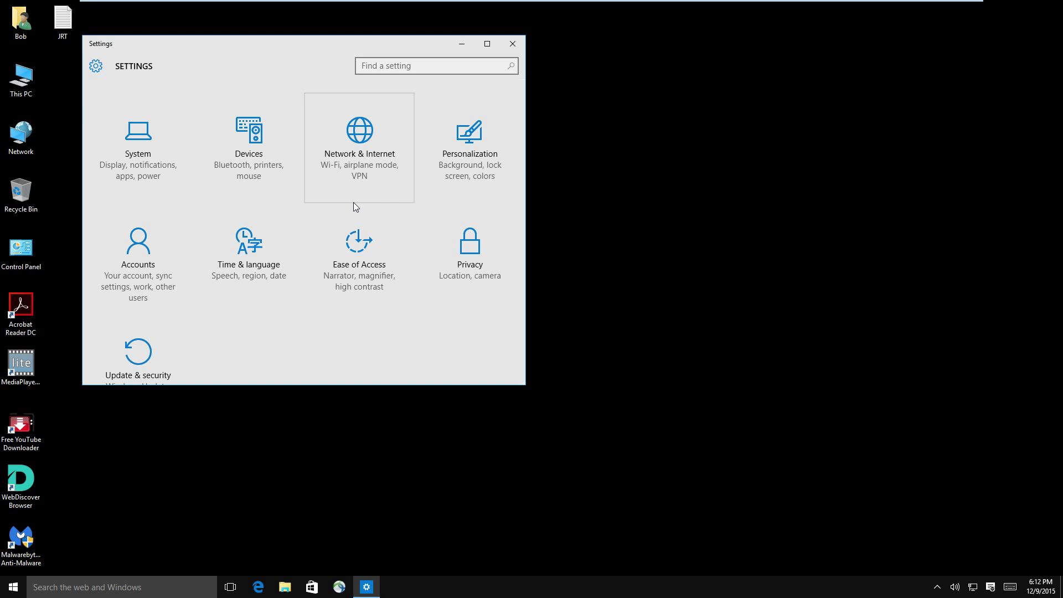
scroll(394, 234, "down", 2)
scroll(385, 224, "up", 2)
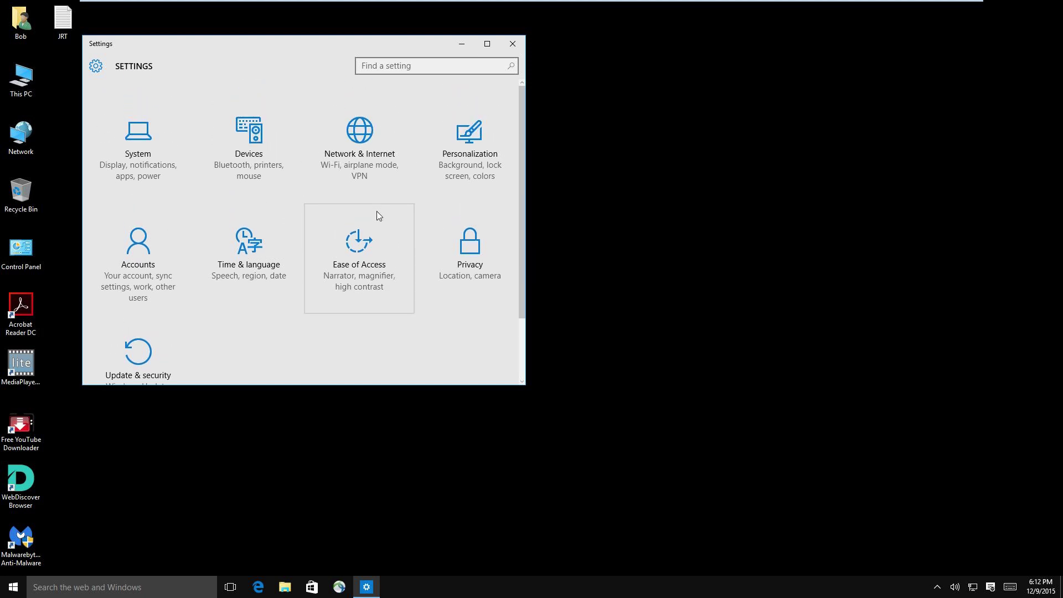
left_click(469, 133)
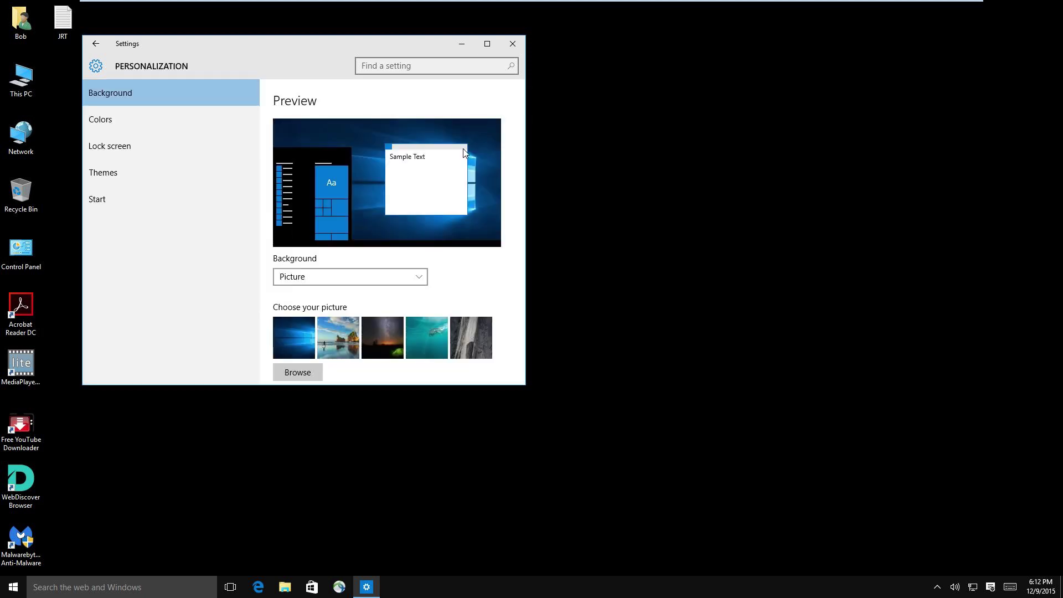
left_click(139, 173)
left_click(329, 229)
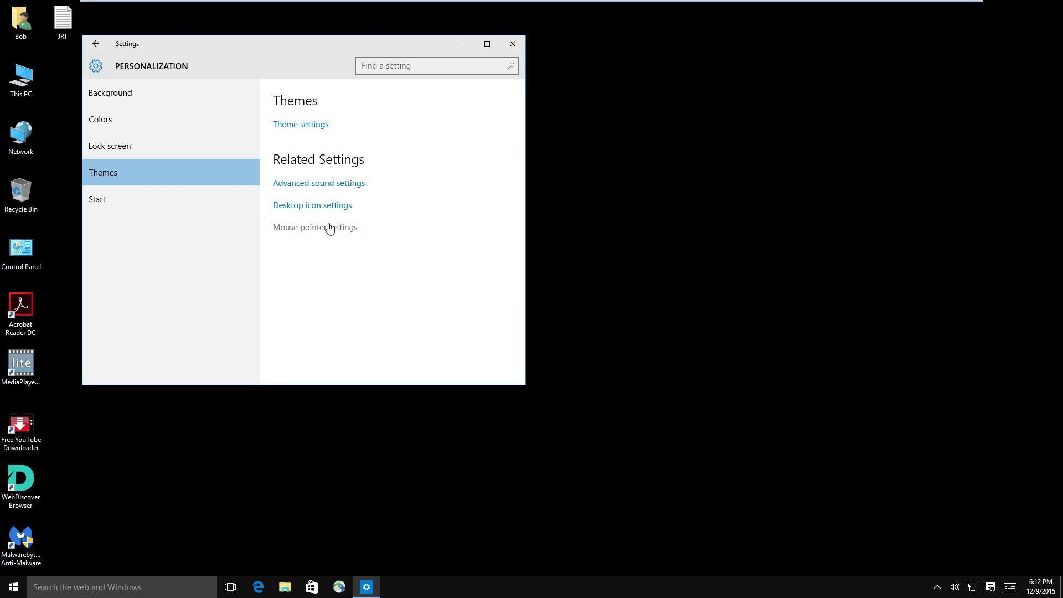
- Set the Windows sound scheme to No Sounds in the advanced sound settings and close Settings
left_click(320, 184)
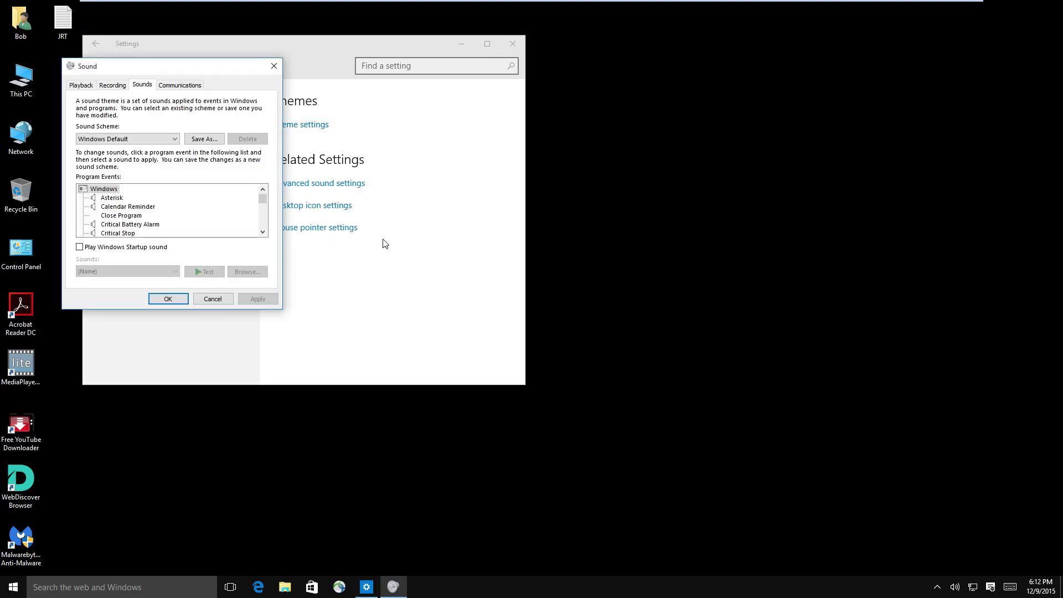
left_click(133, 139)
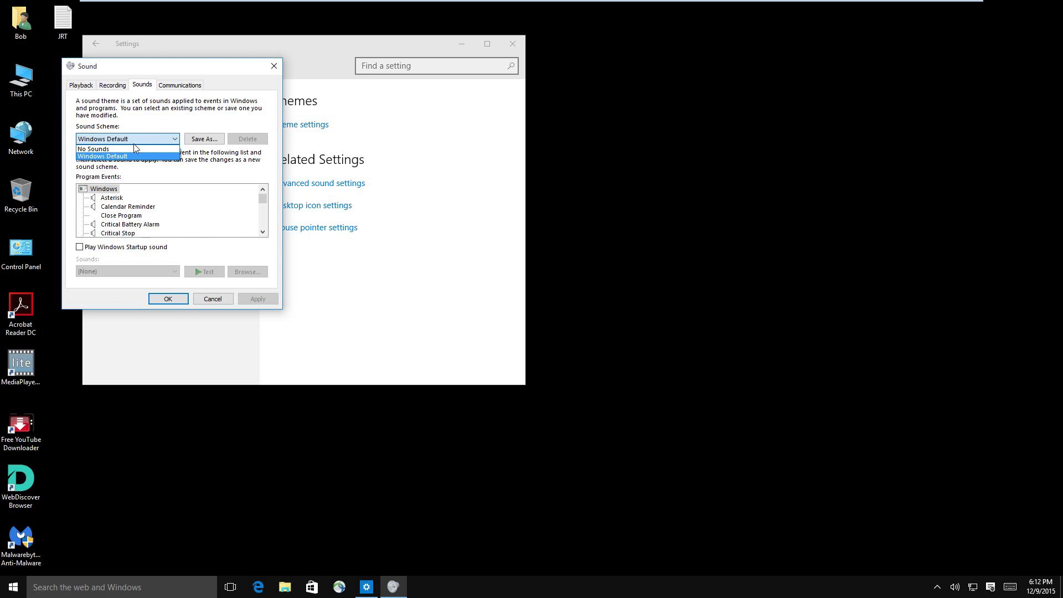
left_click(137, 149)
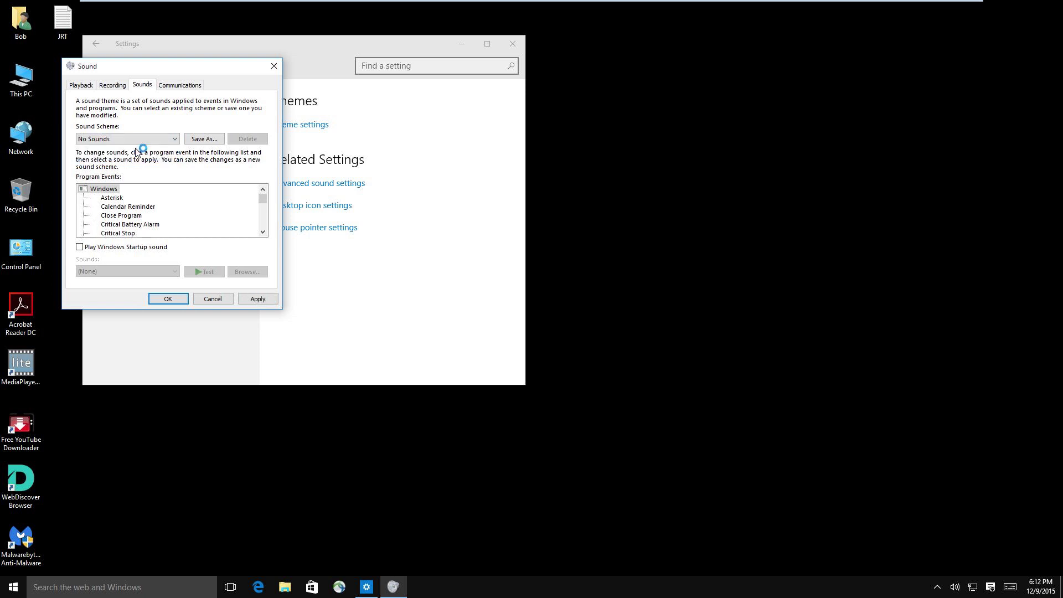
left_click(166, 299)
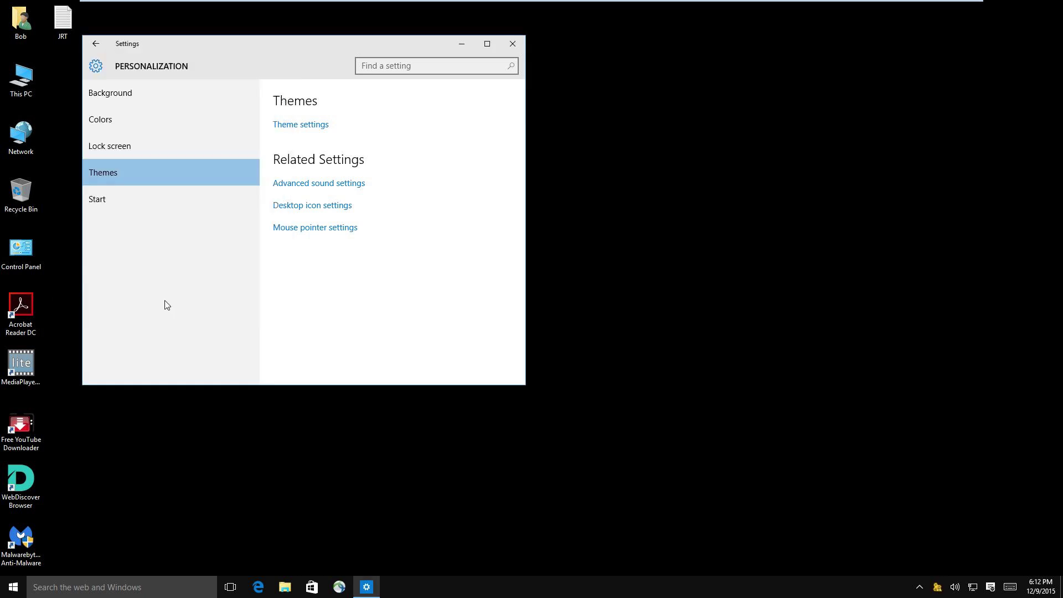
left_click(510, 43)
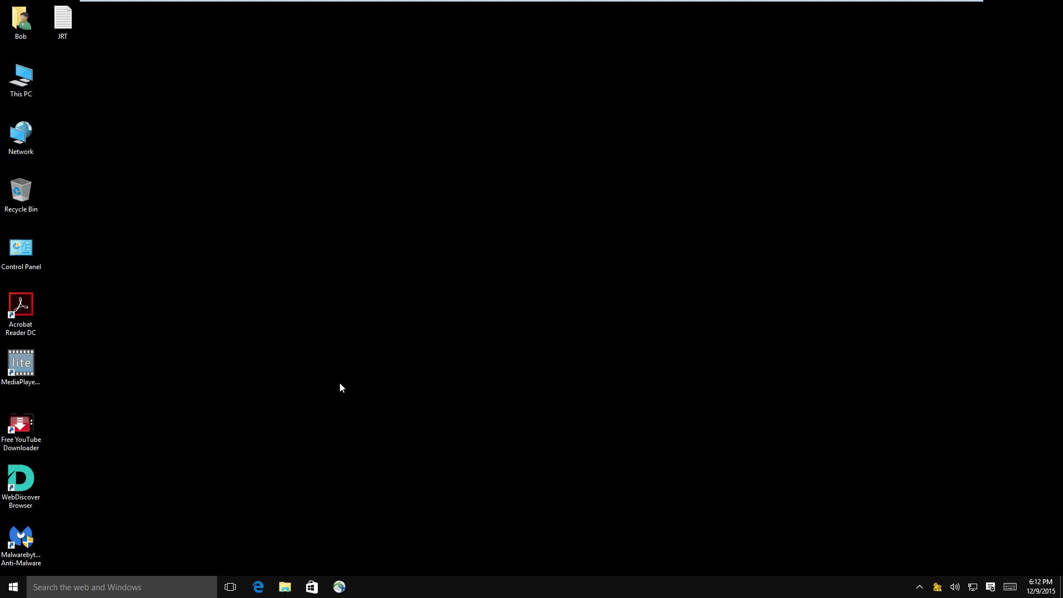
- Open Settings again and go to Windows Update under Update & security
left_click(13, 587)
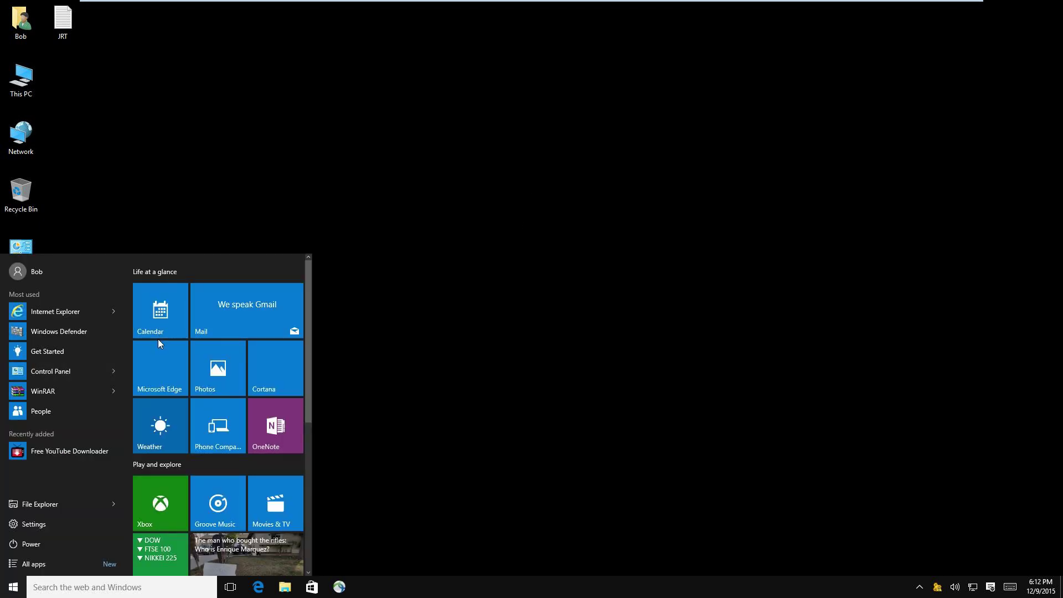
left_click(46, 526)
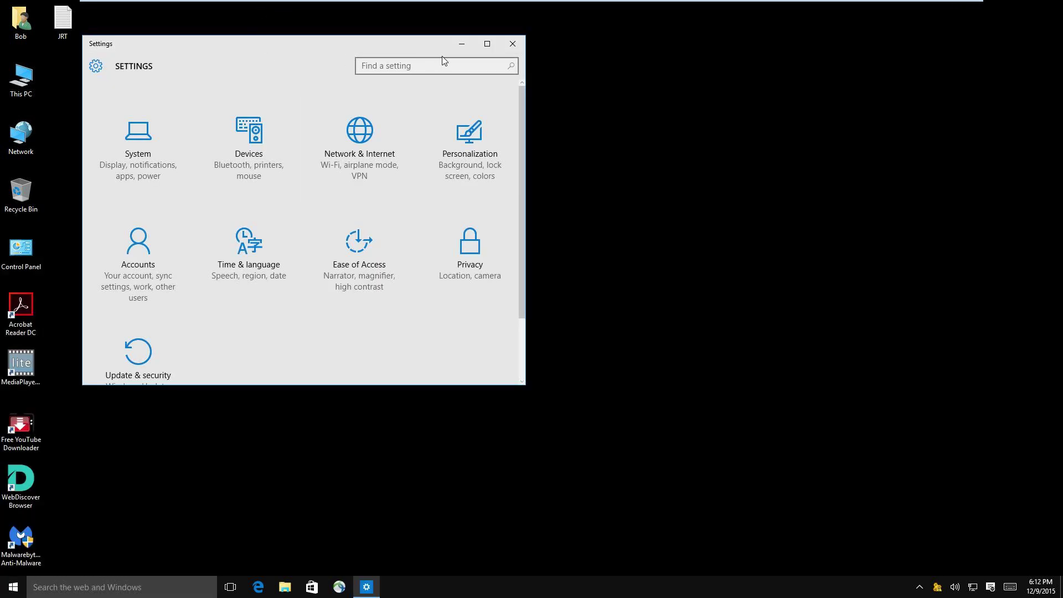
left_click_drag(225, 46, 394, 58)
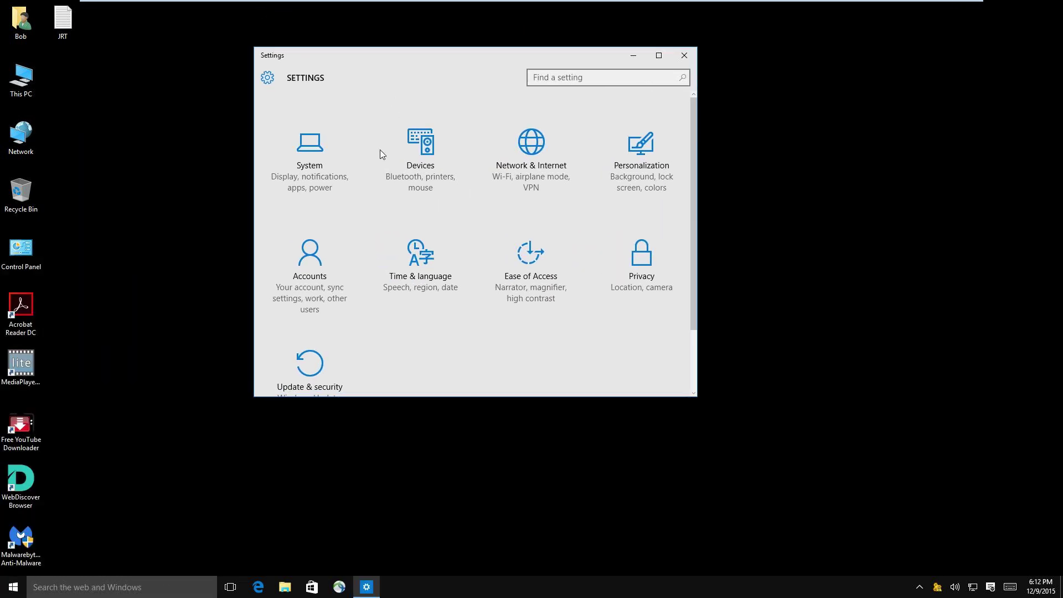
scroll(354, 252, "down", 2)
left_click(310, 321)
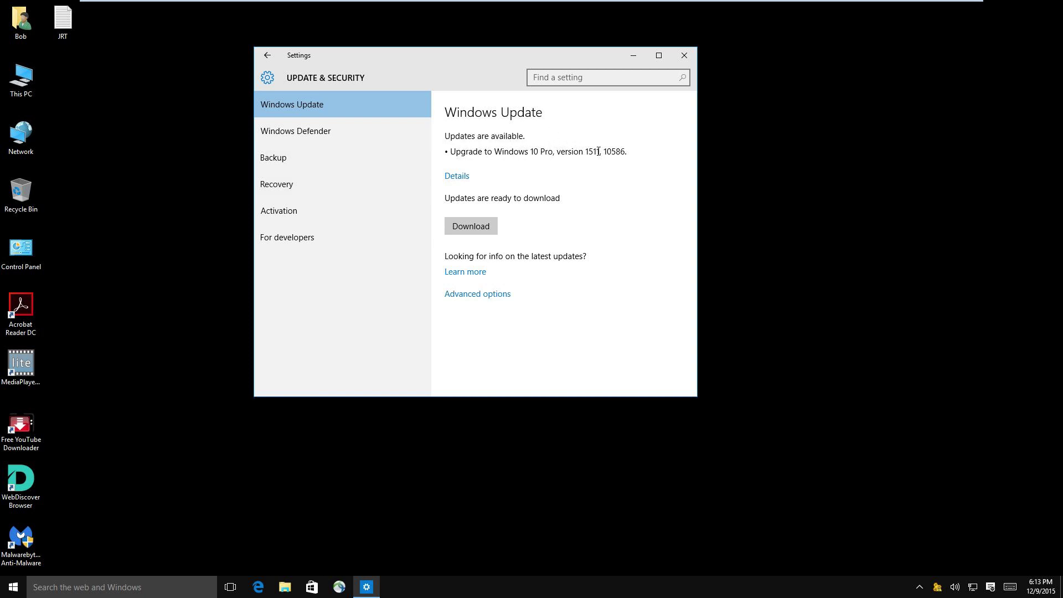
- Check the details of the available Windows 10 Pro version 1511 upgrade and close Settings
left_click(449, 177)
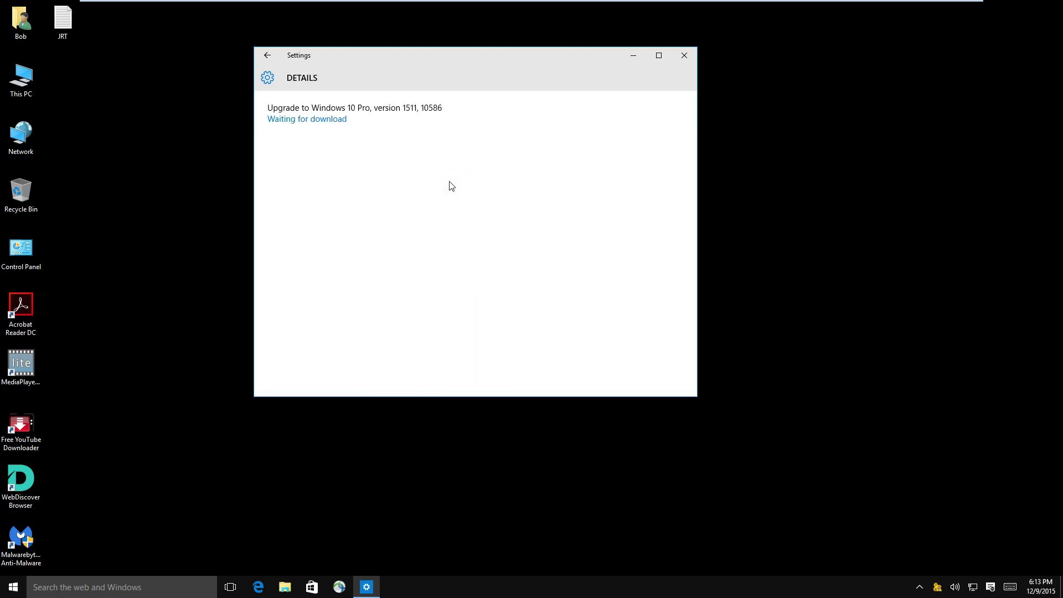
left_click(268, 56)
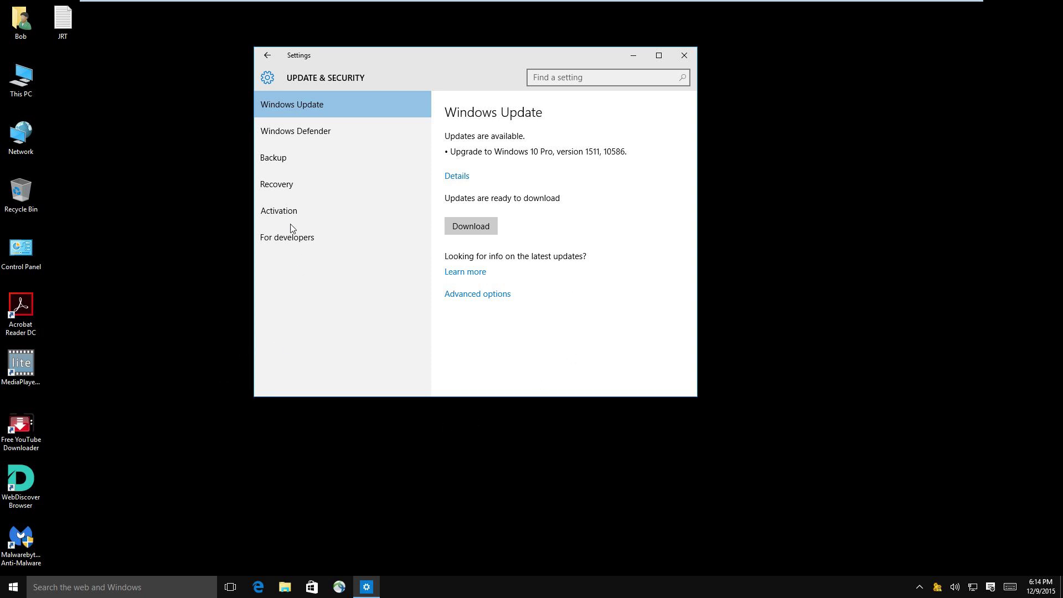
left_click(268, 55)
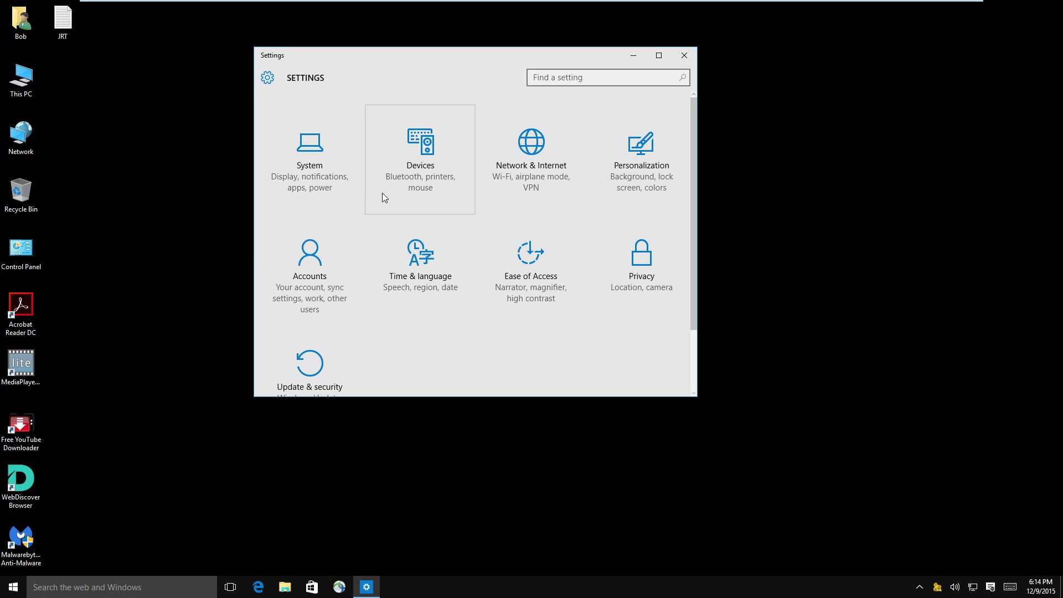
scroll(381, 193, "down", 2)
scroll(381, 196, "down", 2)
left_click(684, 55)
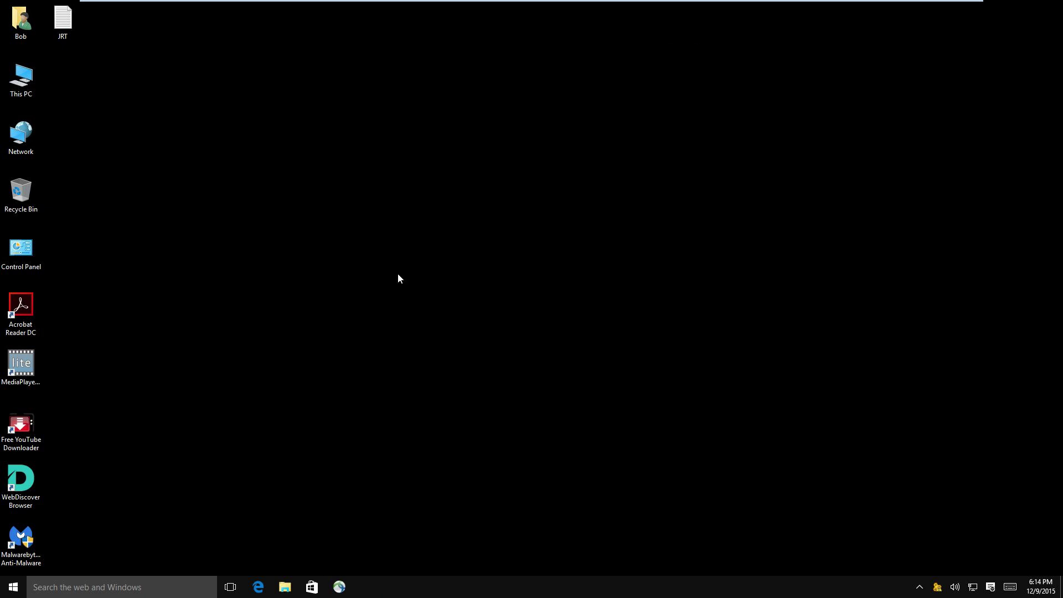
- Search Windows for progr and open Programs and Features
left_click(134, 588)
type("pro")
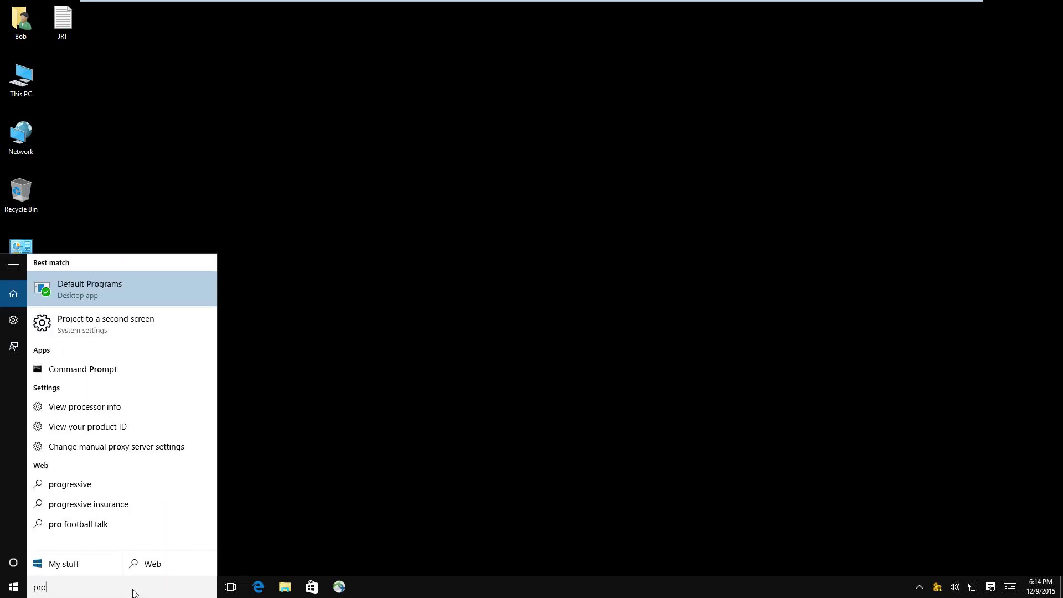
type("gr")
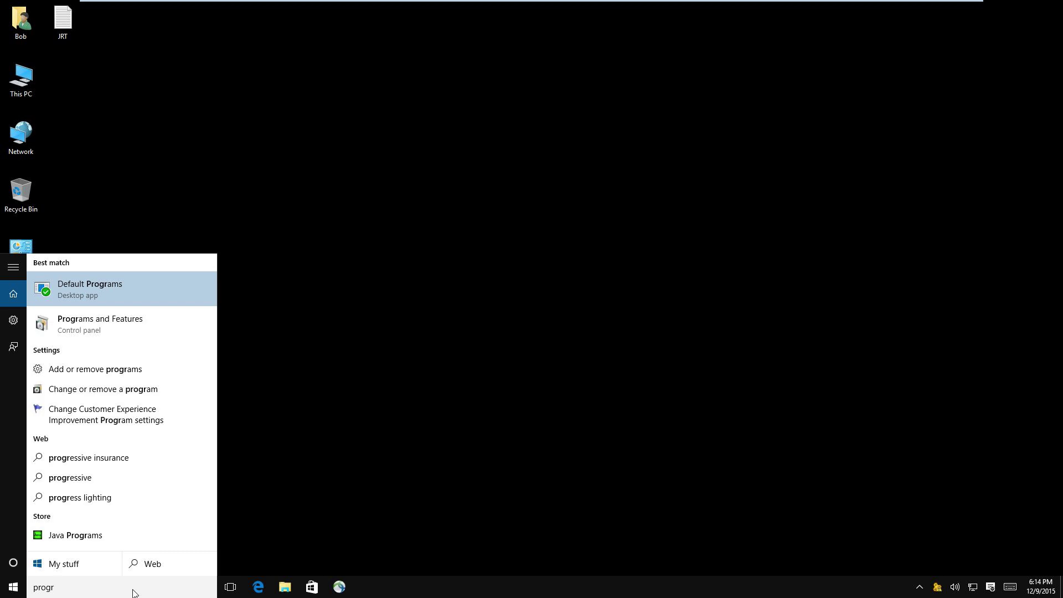
left_click(472, 259)
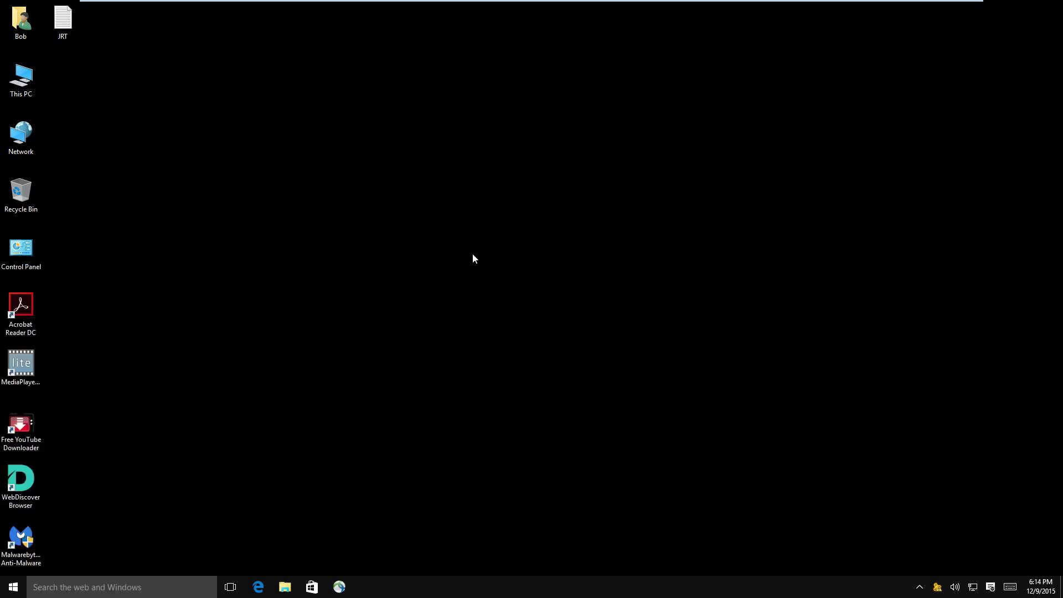
- Uninstall TuneUp Utilities 2014, allowing changes to the PC, and close all tabs of the browser window that opens
left_click(375, 322)
left_click(405, 213)
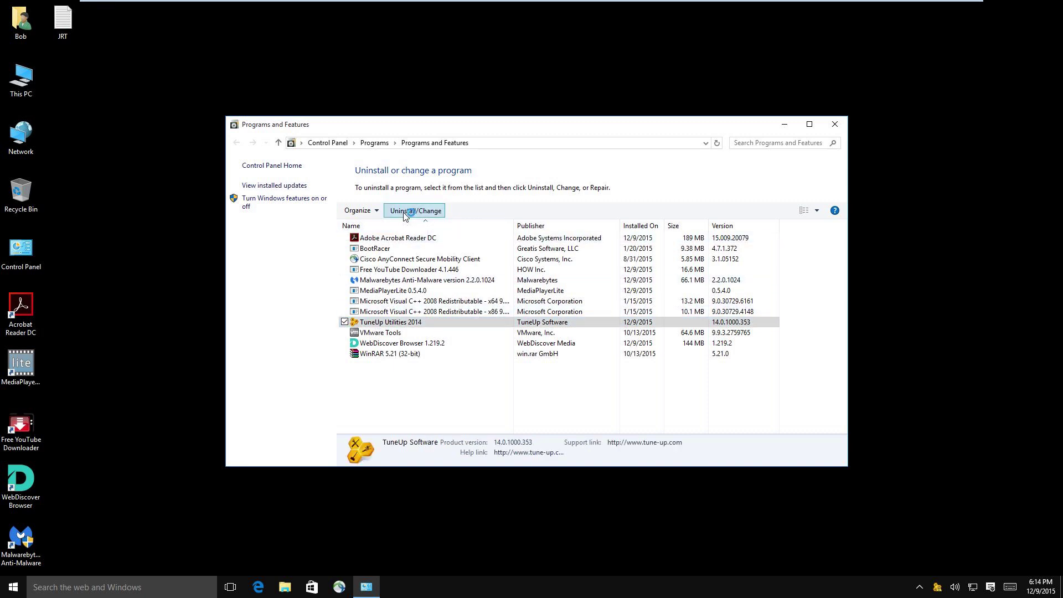
left_click(574, 308)
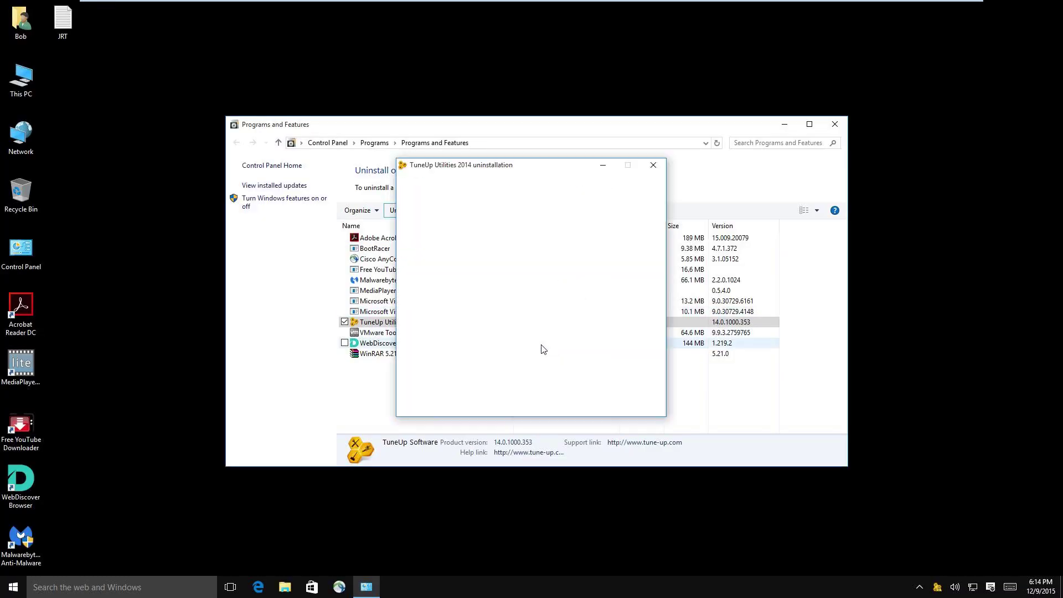
left_click(581, 405)
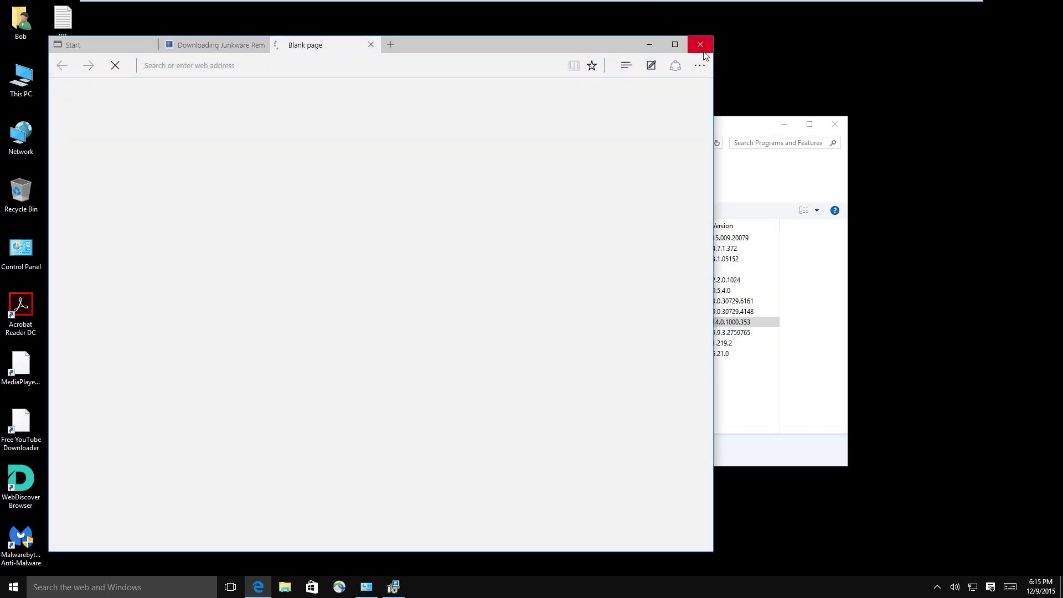
left_click(700, 44)
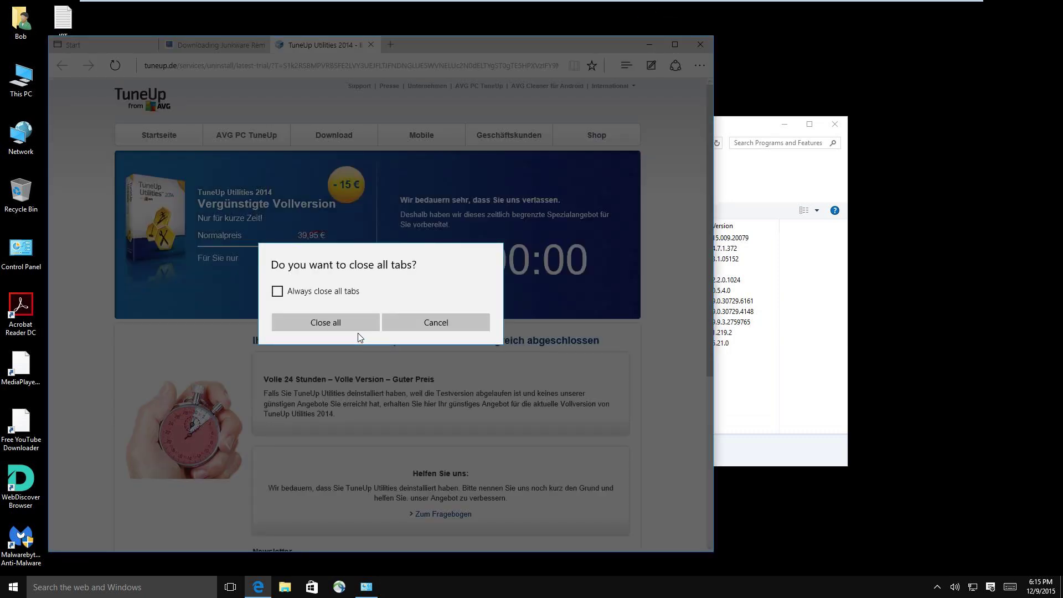
left_click(357, 327)
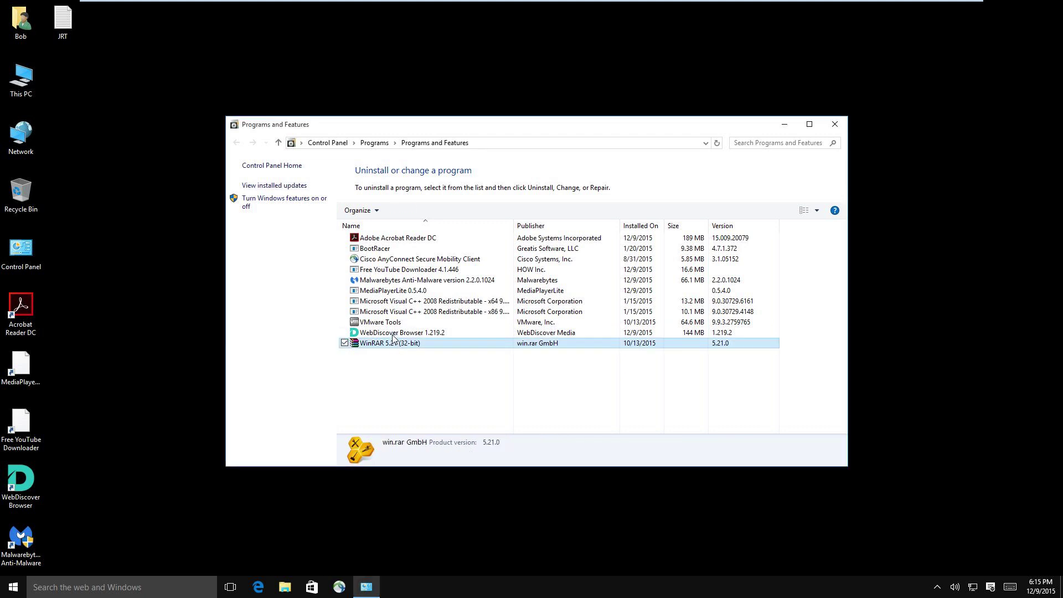
- Completely uninstall WebDiscover Browser 1.219.2, allowing changes to the PC, and close Programs and Features
left_click(393, 334)
left_click(402, 210)
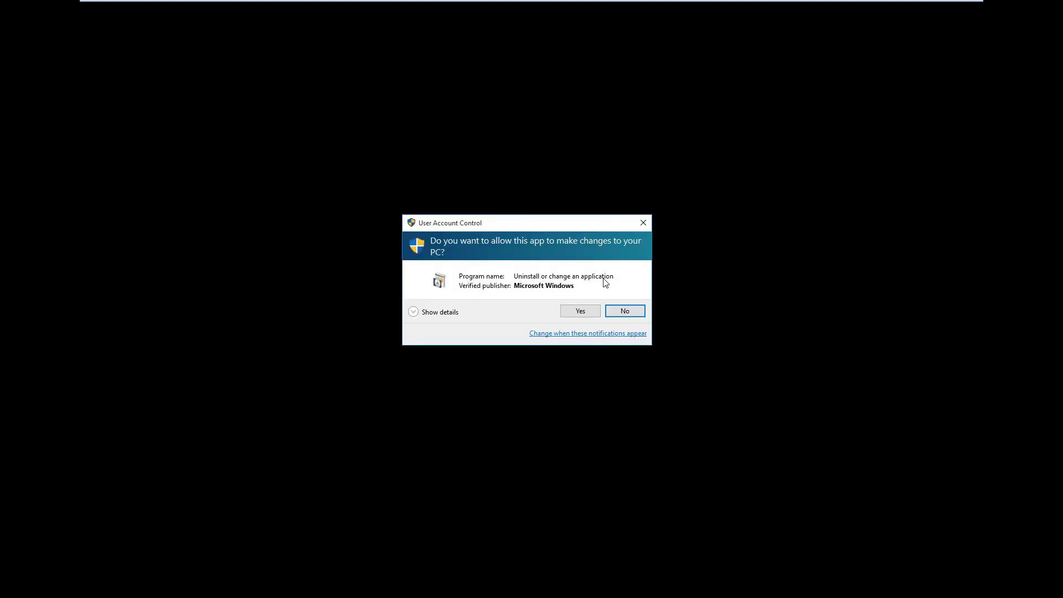
left_click(572, 314)
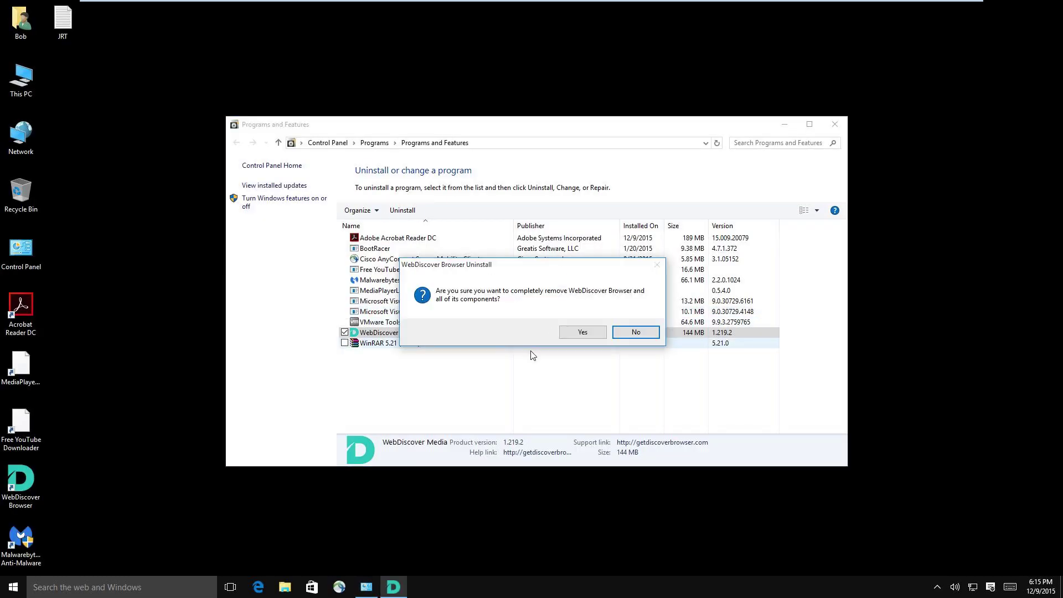
left_click(577, 333)
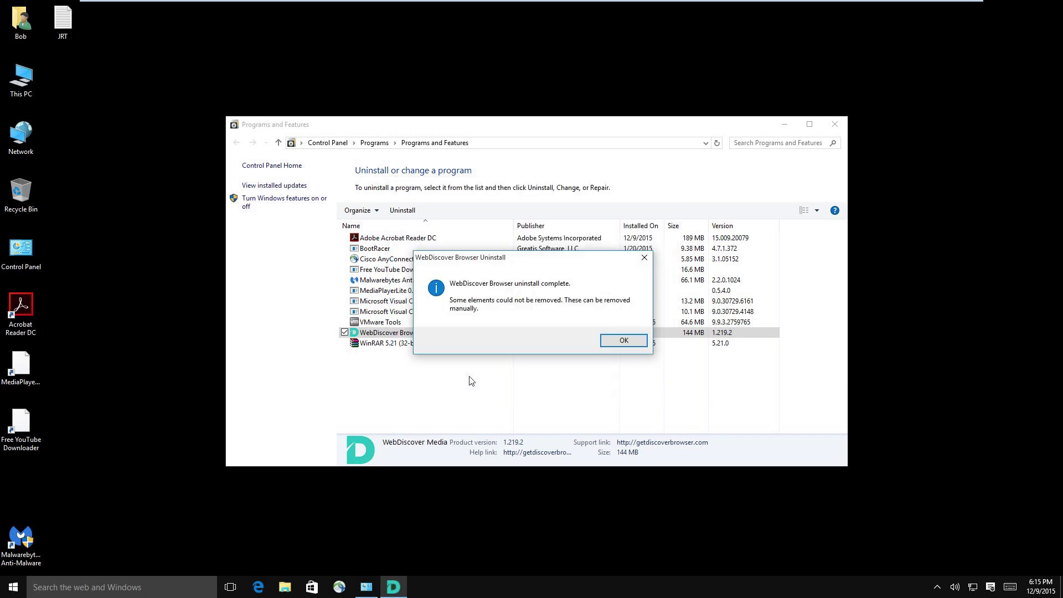
left_click(603, 343)
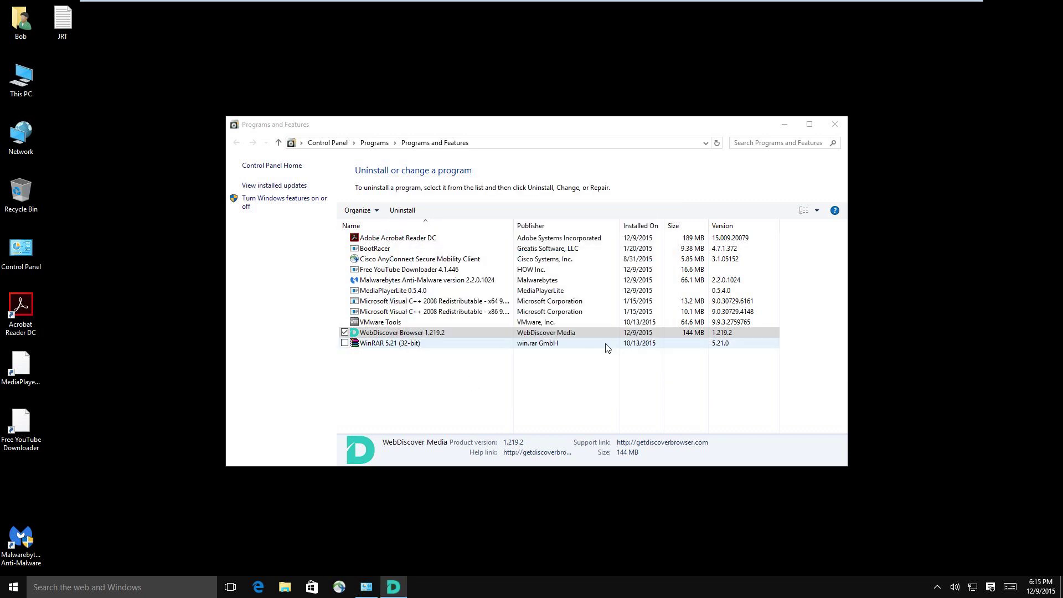
left_click(834, 124)
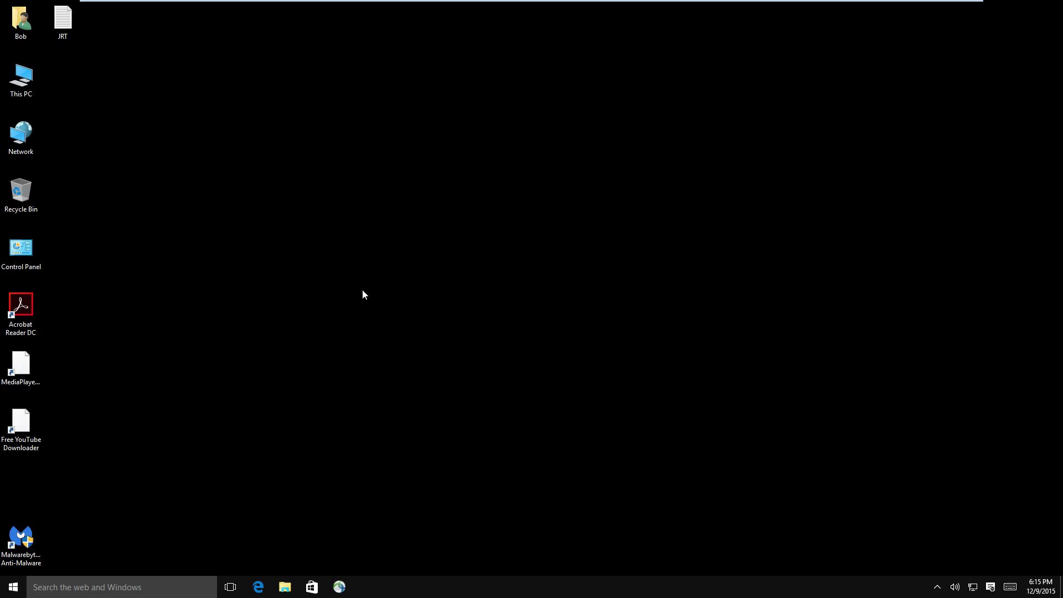
- Search for windows and open Windows Defender to check the PC's protection status
left_click(126, 587)
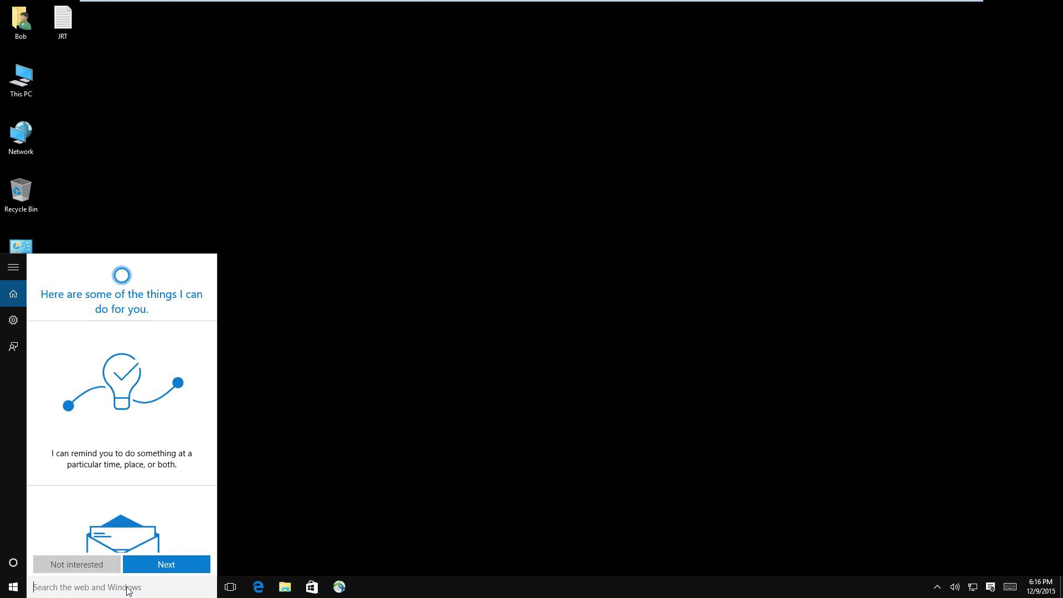
type("windows")
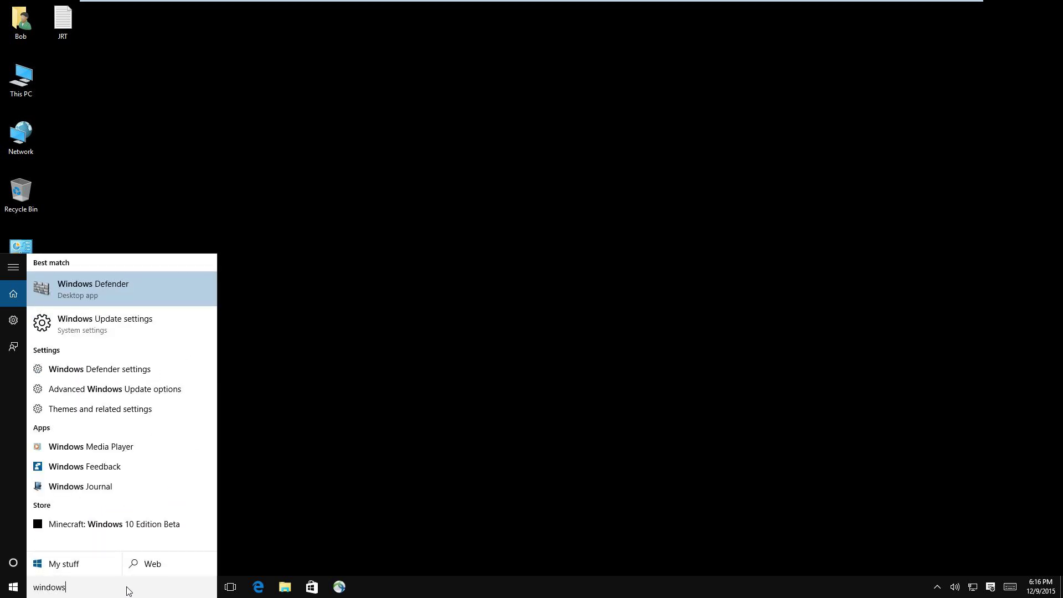
left_click(73, 288)
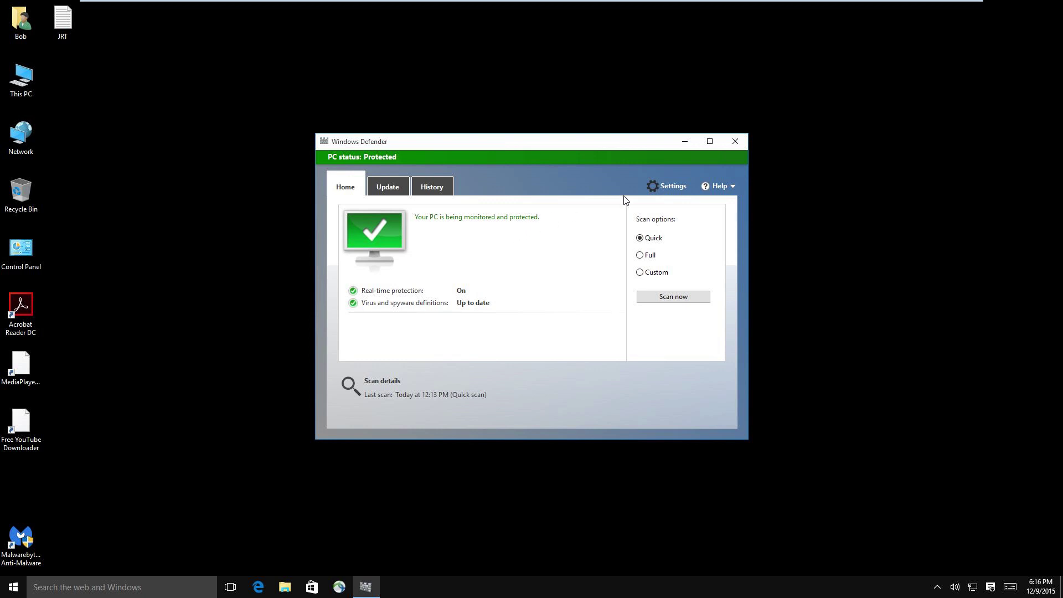
- Turn off Windows Defender's real-time protection, cloud-based protection and sample submission, allowing changes to the PC, and close Settings and Windows Defender
left_click(666, 186)
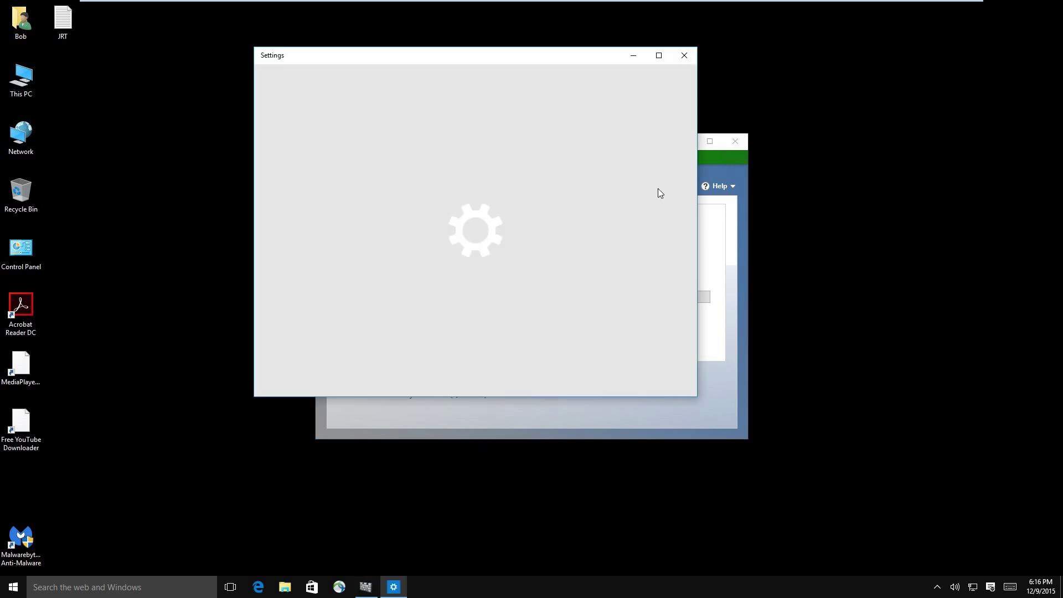
left_click(465, 174)
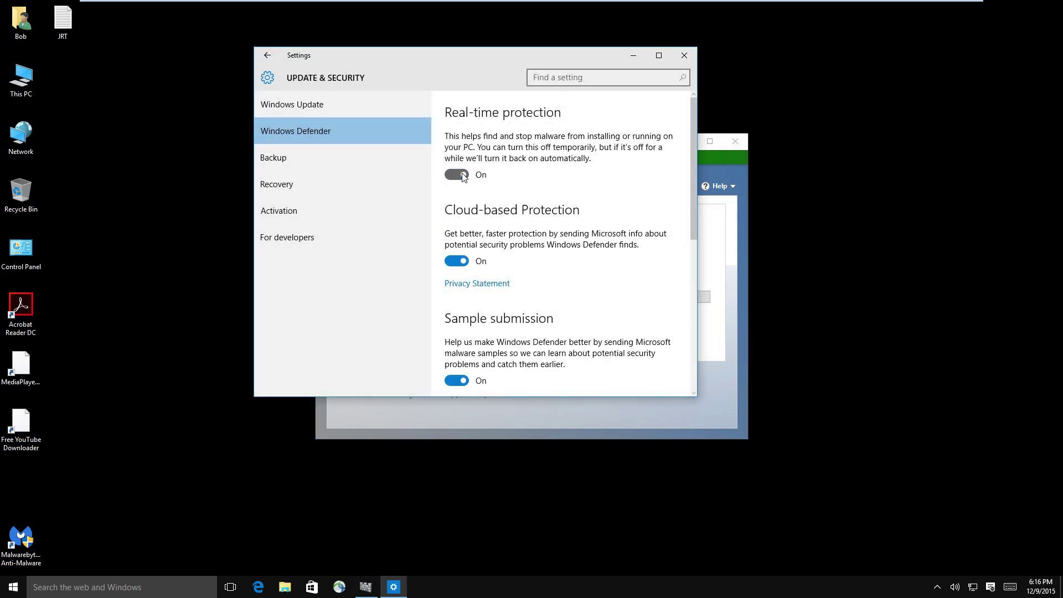
left_click(457, 261)
left_click(576, 313)
scroll(510, 311, "down", 1)
left_click(451, 293)
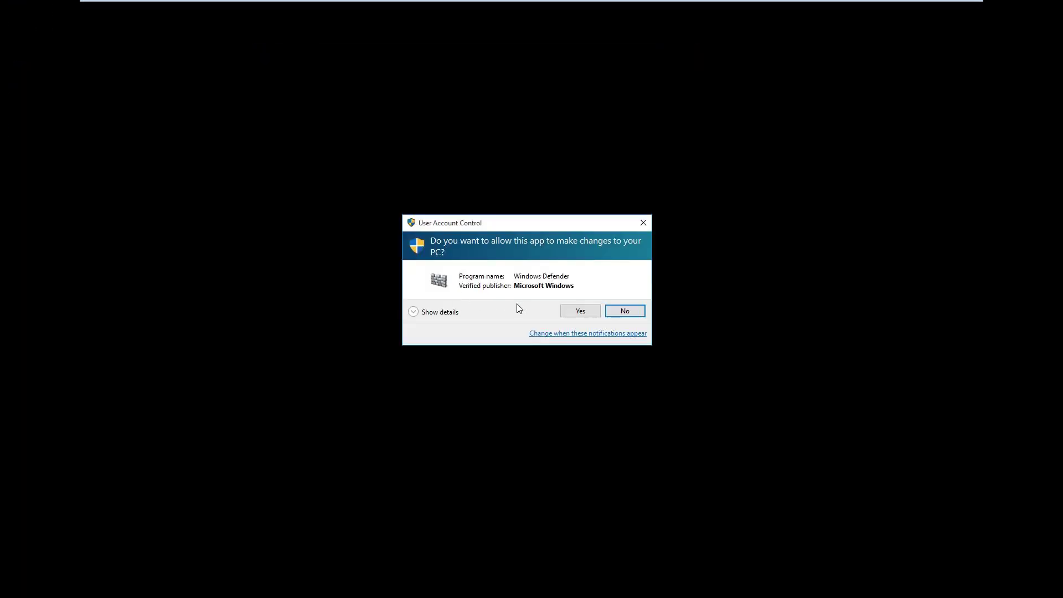
left_click(576, 313)
left_click(684, 56)
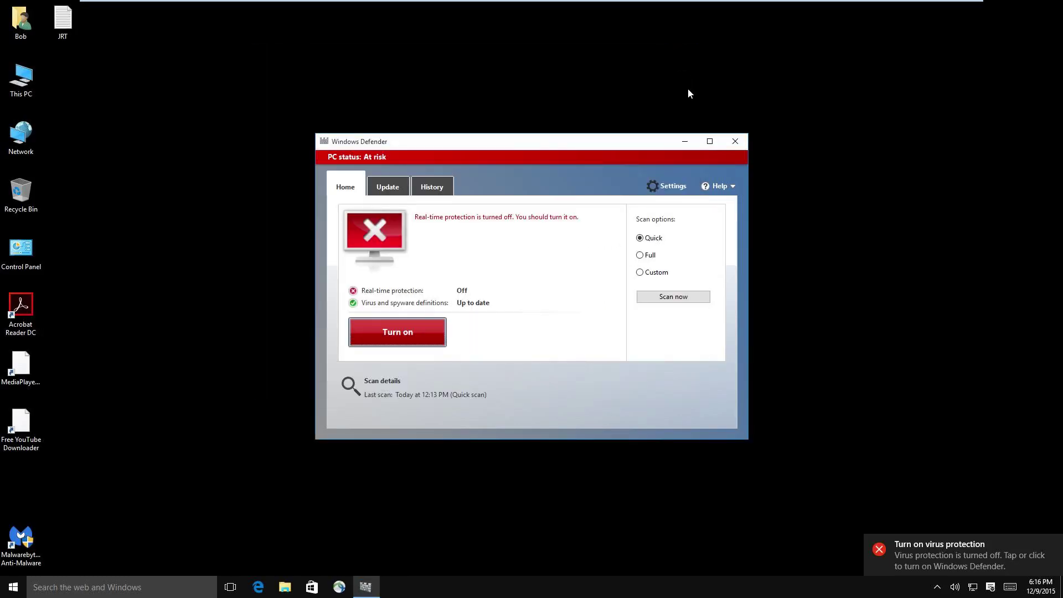
left_click(734, 141)
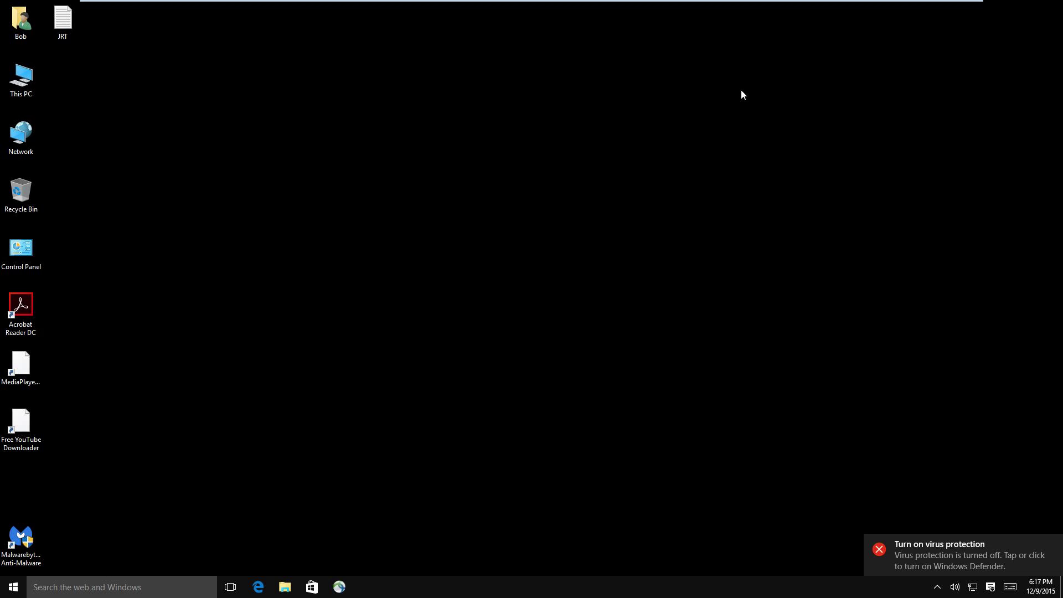
- Search Windows for recov, open Recovery and start configuring System Restore, allowing changes to the PC
left_click(122, 581)
type("rec")
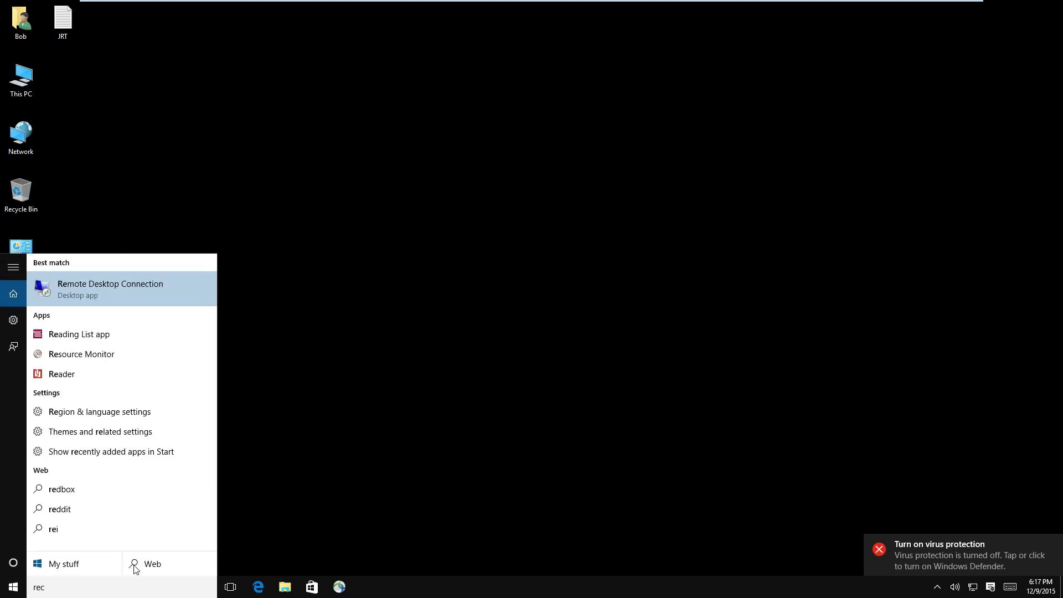
type("ov")
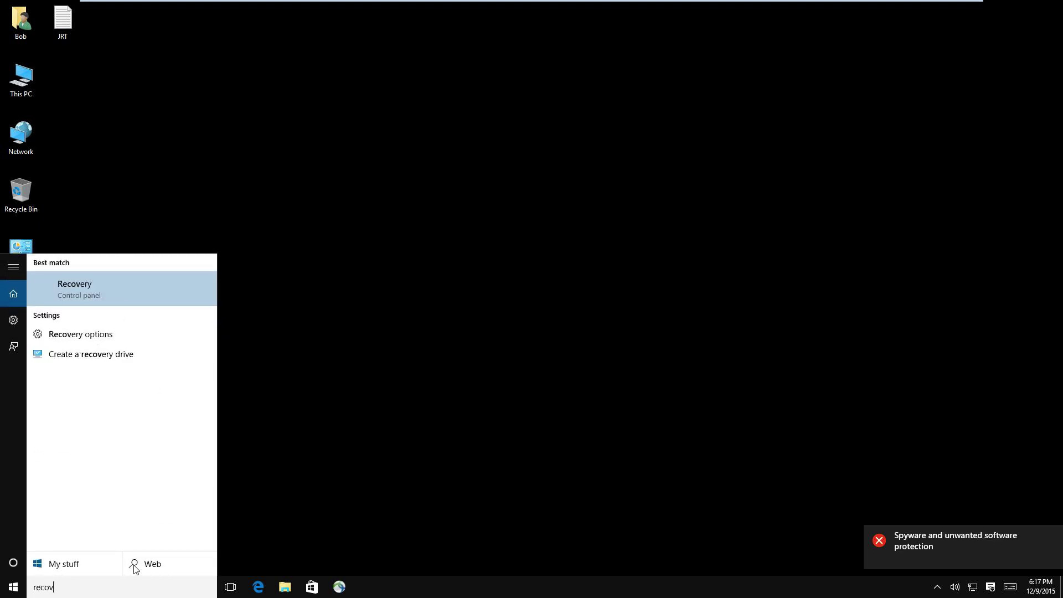
left_click(73, 285)
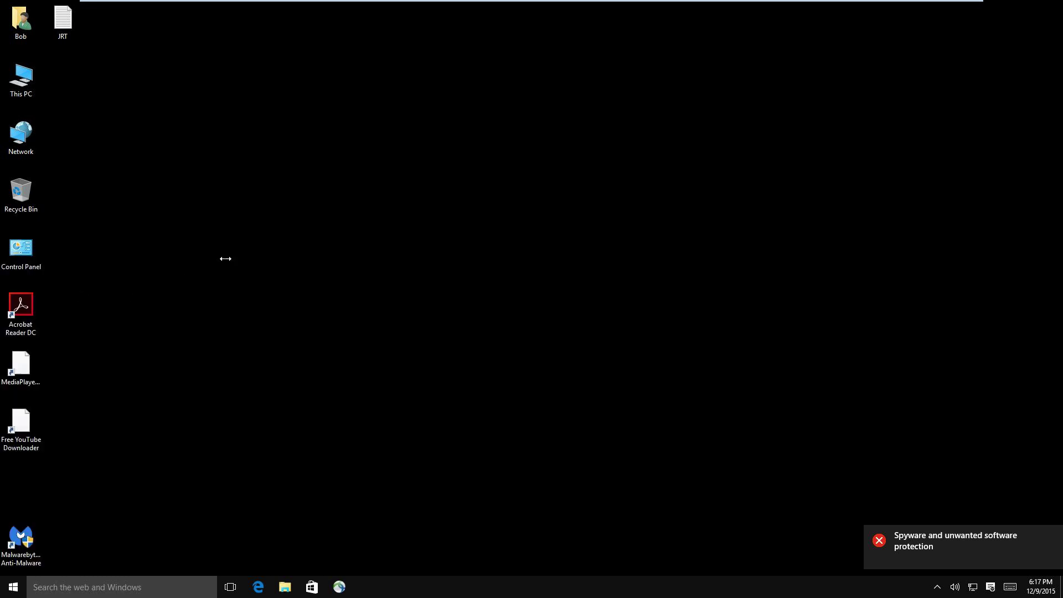
left_click(390, 244)
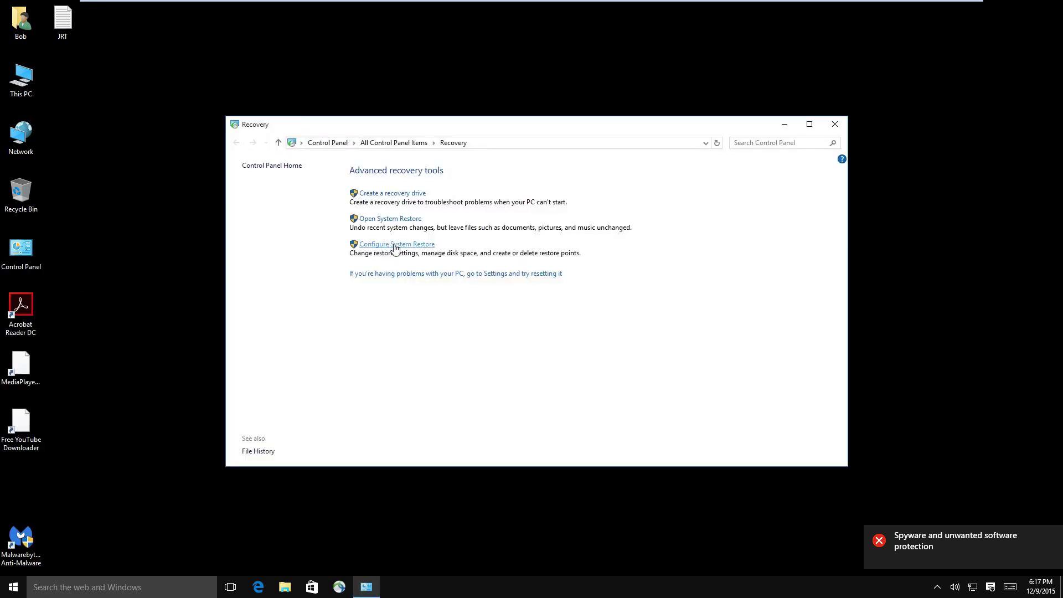
left_click(578, 310)
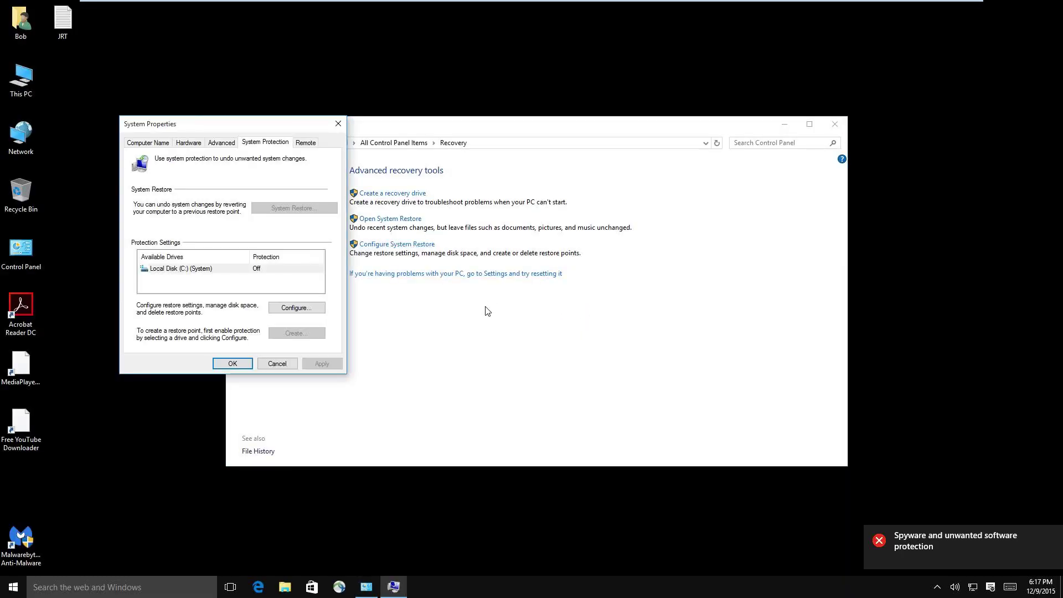
- Check that system protection is disabled for Local Disk (C:), accept the settings, and close System Properties and Recovery
left_click(189, 270)
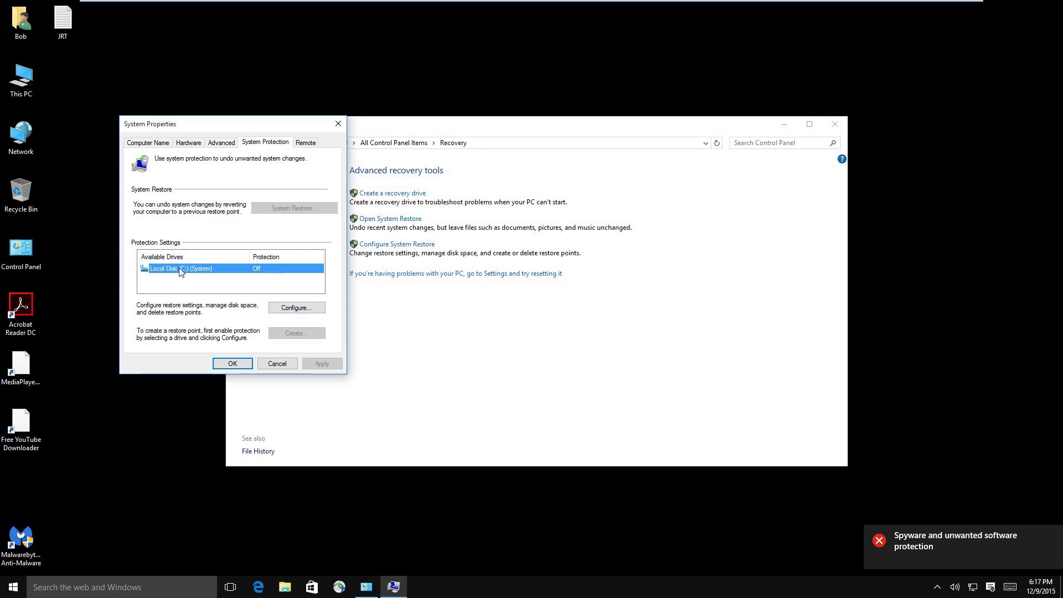
left_click(296, 309)
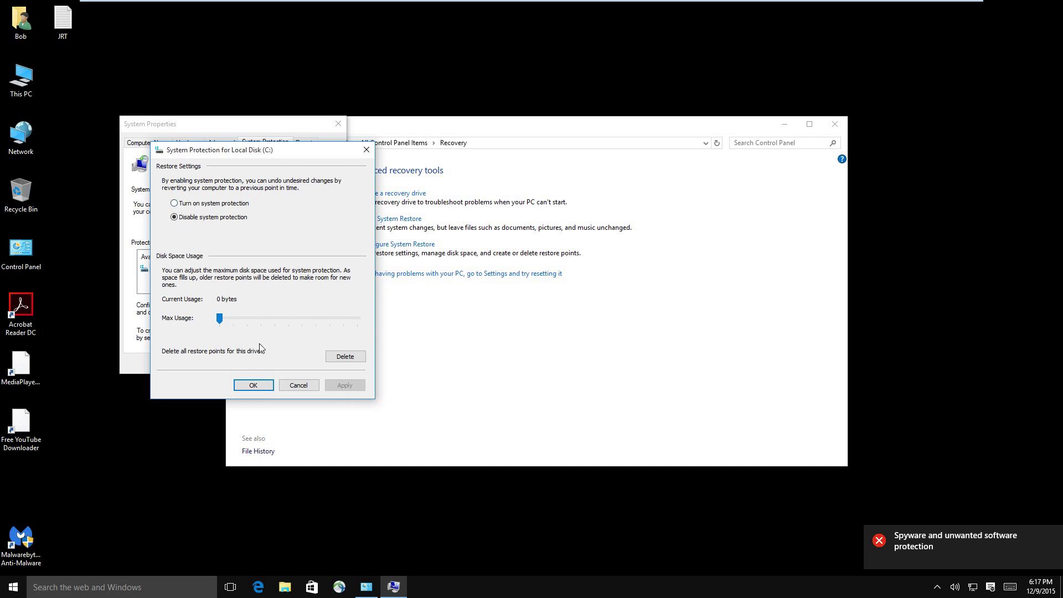
left_click(262, 387)
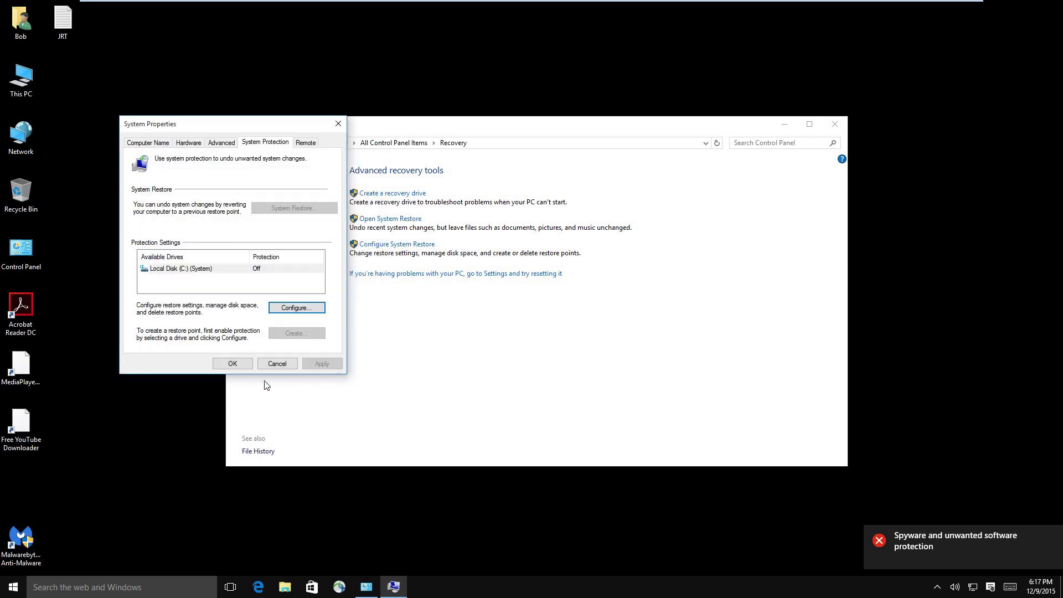
left_click(232, 364)
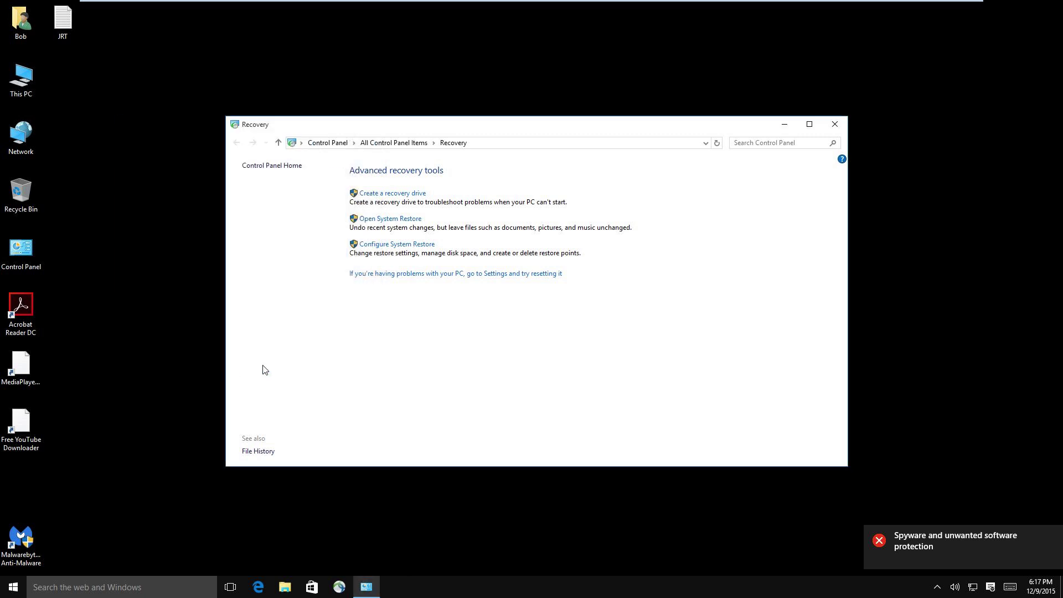
left_click(834, 125)
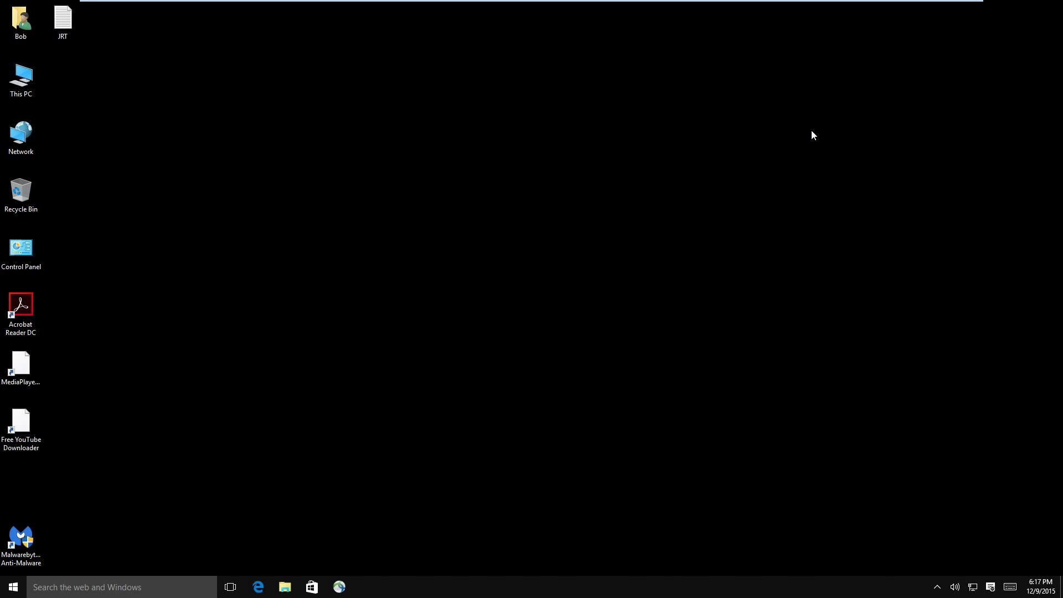
- Minimize the full-screen Windows session and switch to the Patreon patrons page in the Chrome browser
mouse_move(898, 1)
left_click(940, 9)
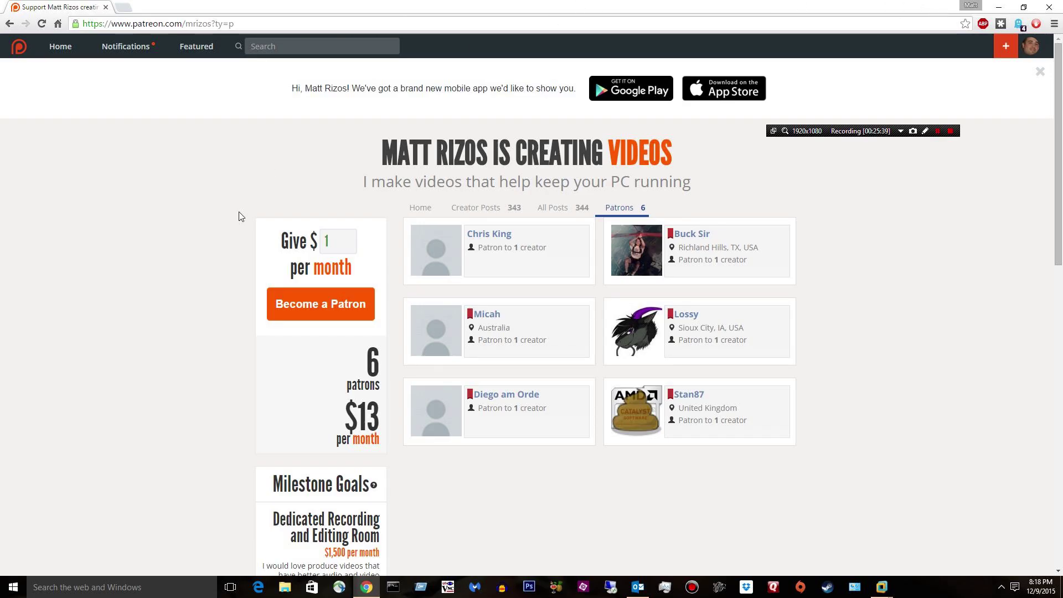